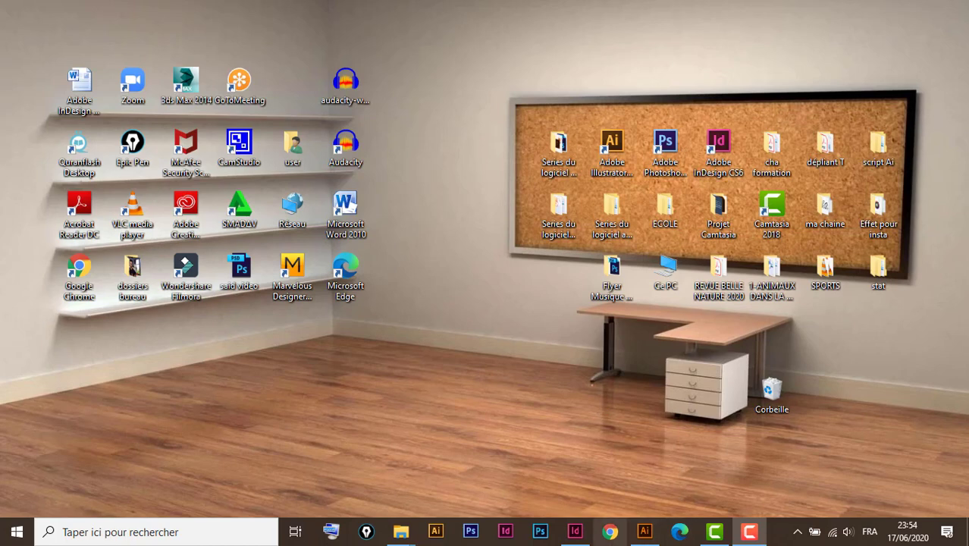
# Switch to InDesign and bring up the finished document "12 - Ajout de contenu vidéo dans indesign CC.indd".
pyautogui.moveTo(581, 536)
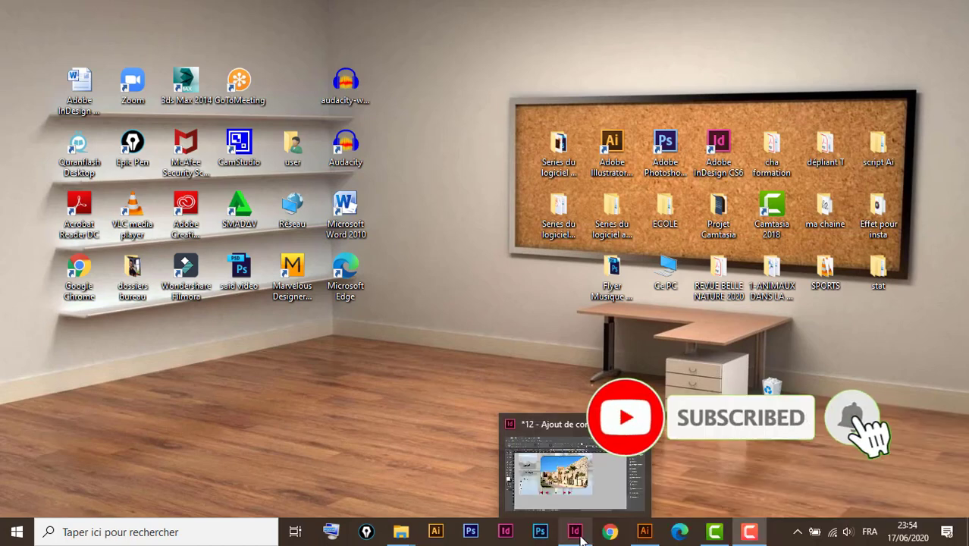
pyautogui.click(581, 537)
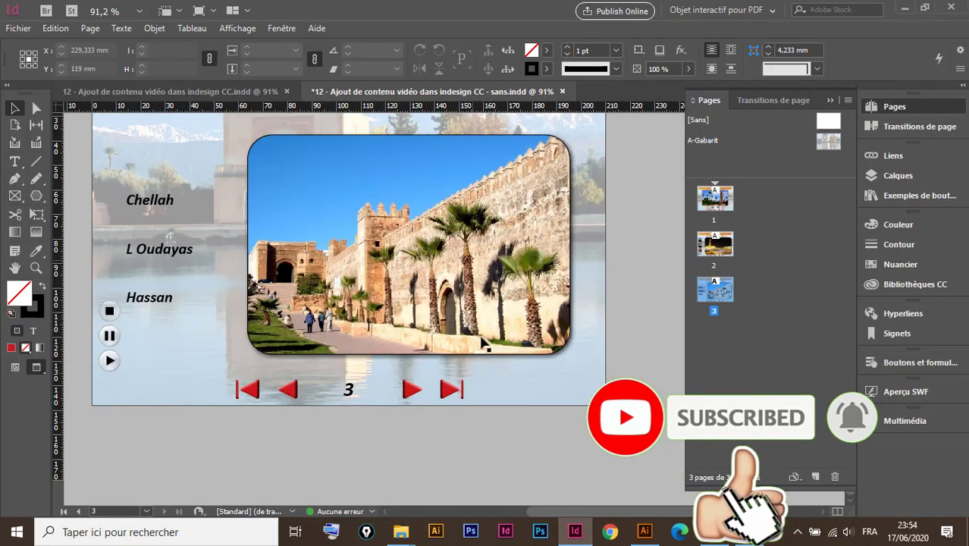
pyautogui.click(231, 91)
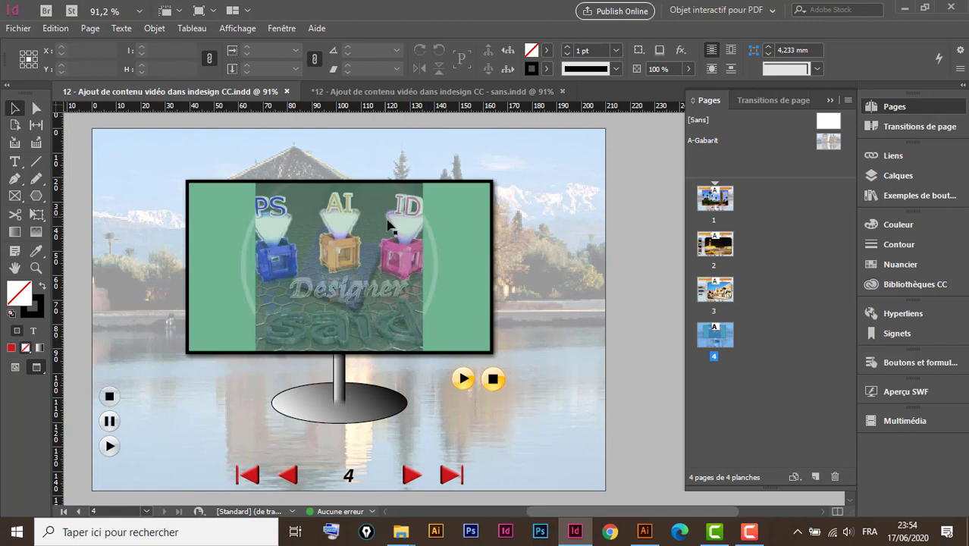
# Preview the whole document as SWF, page forward to page 4, play its video and close the preview.
pyautogui.click(905, 393)
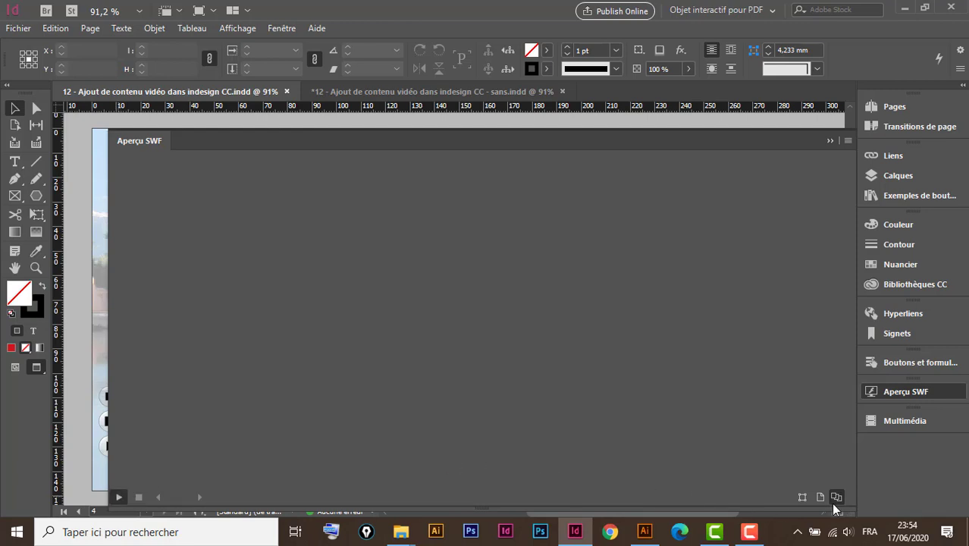
pyautogui.click(119, 496)
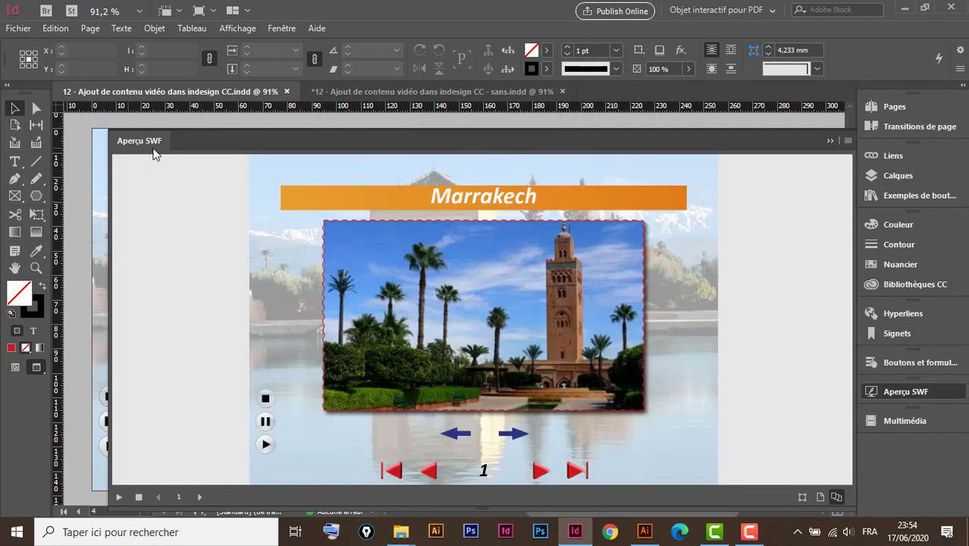
pyautogui.click(540, 472)
pyautogui.click(540, 471)
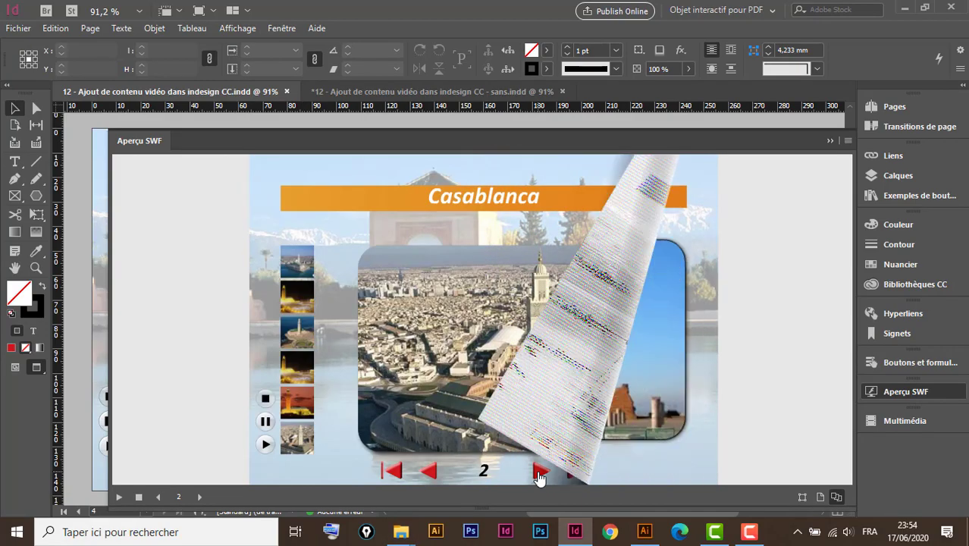
pyautogui.click(540, 472)
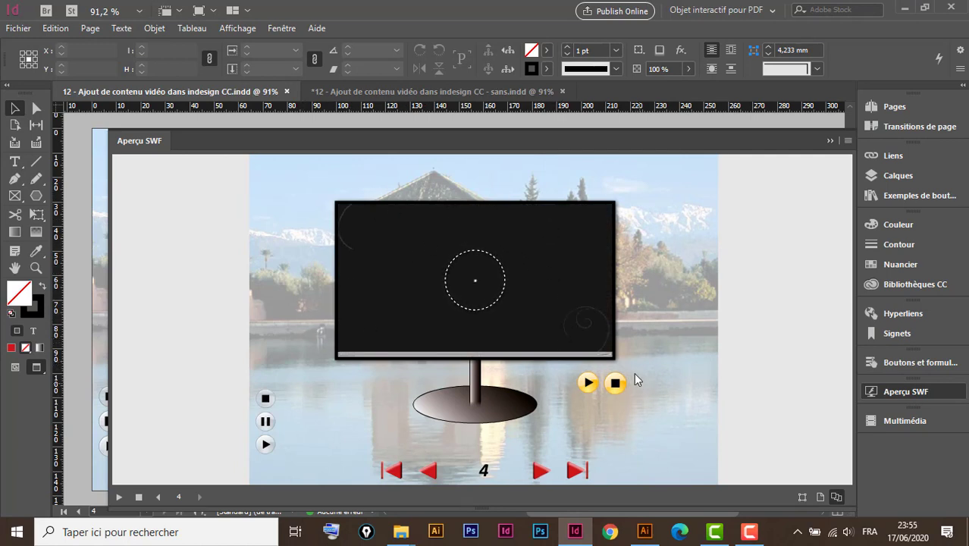
pyautogui.click(589, 384)
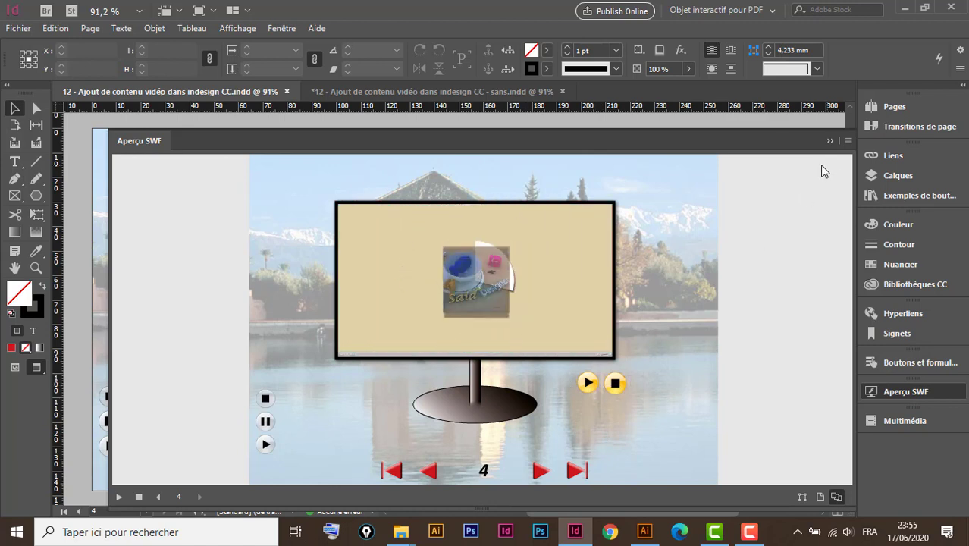
pyautogui.click(830, 141)
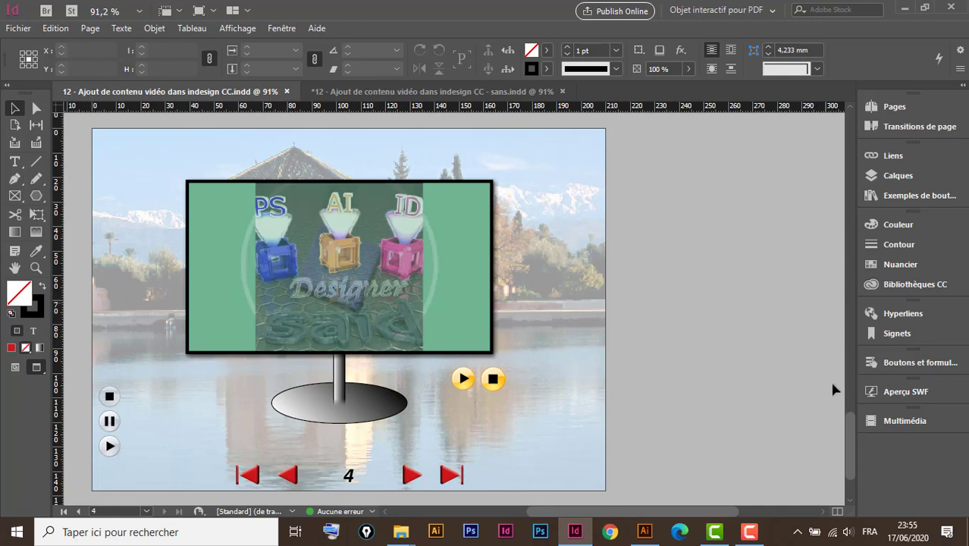
# Set the system speaker volume to 37.
pyautogui.click(849, 532)
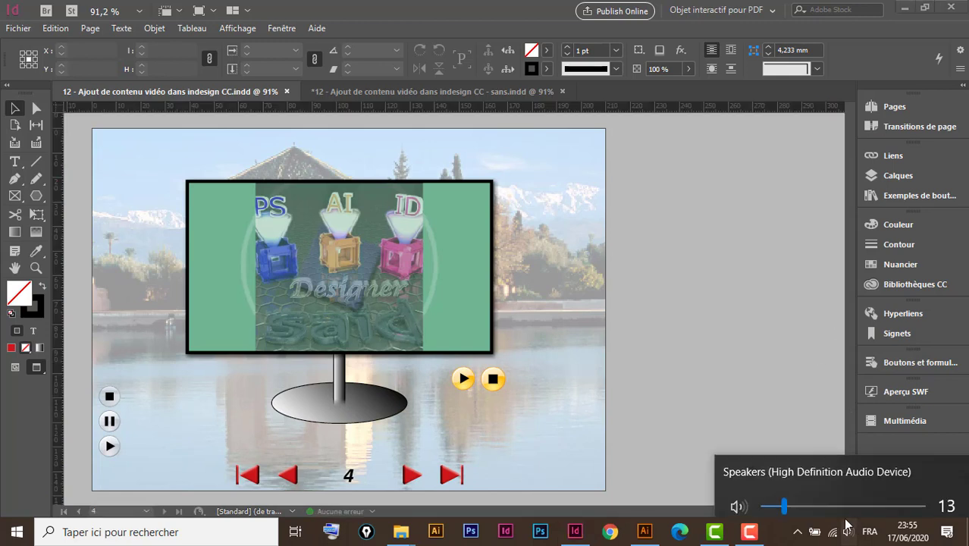
pyautogui.click(822, 498)
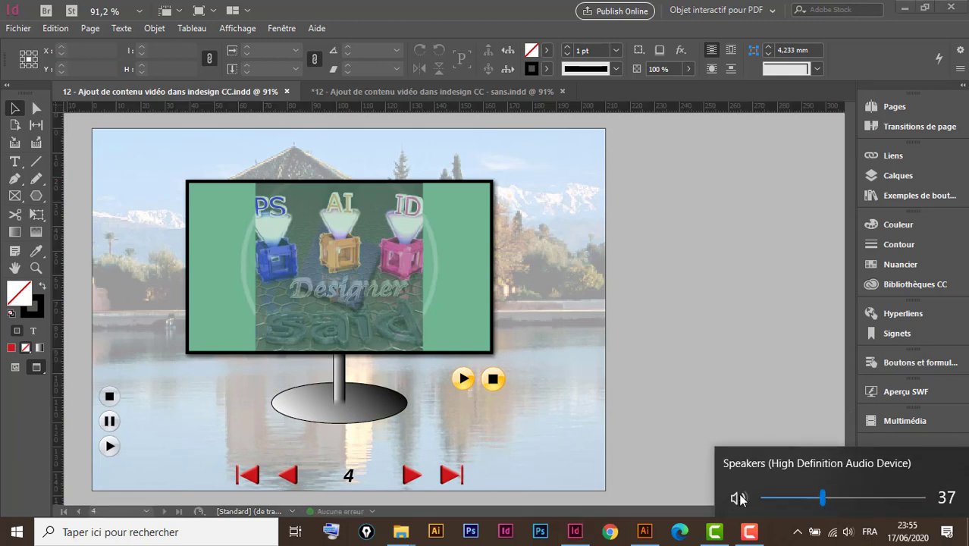
pyautogui.click(690, 506)
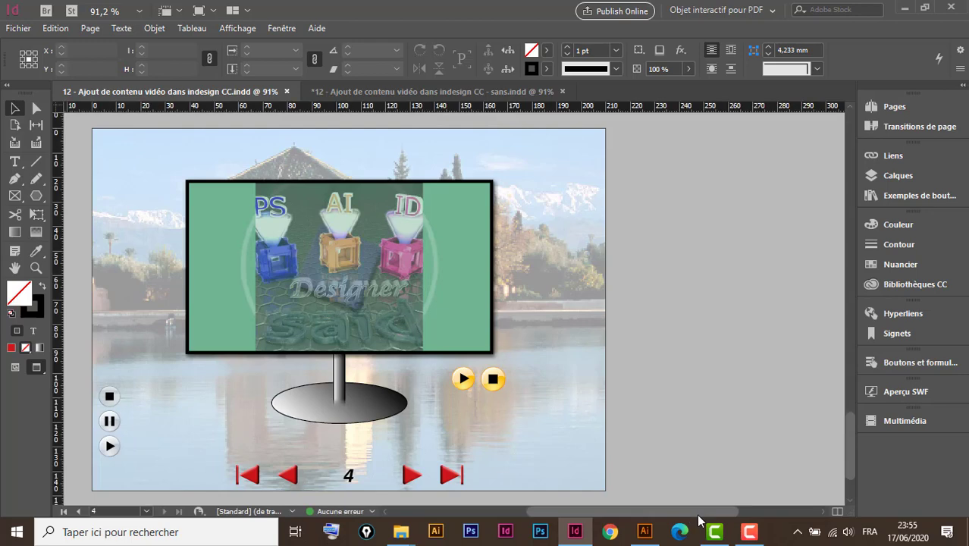
# In the "12 - Ajout de contenu vidéo dans indesign CC - sans.indd" document, add a new page after page 3.
pyautogui.click(424, 92)
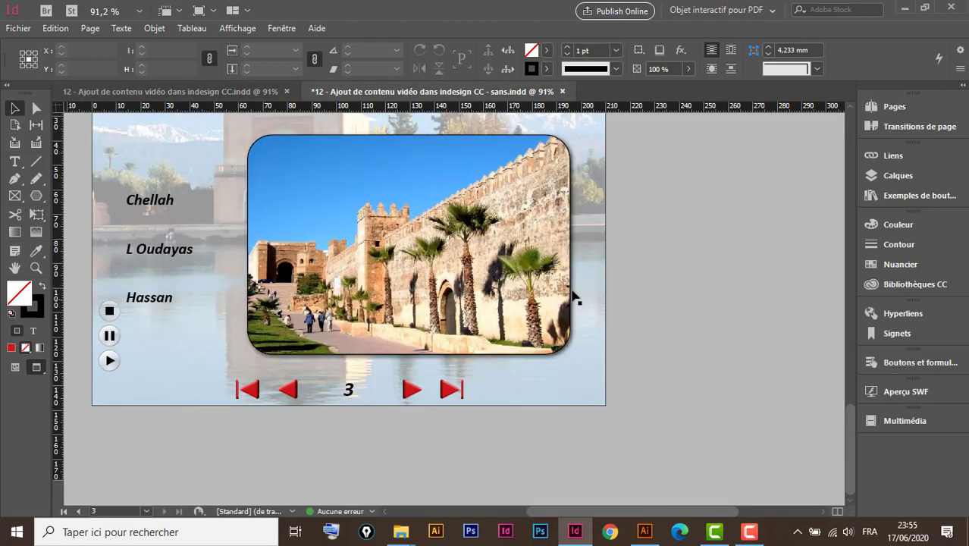
pyautogui.click(902, 108)
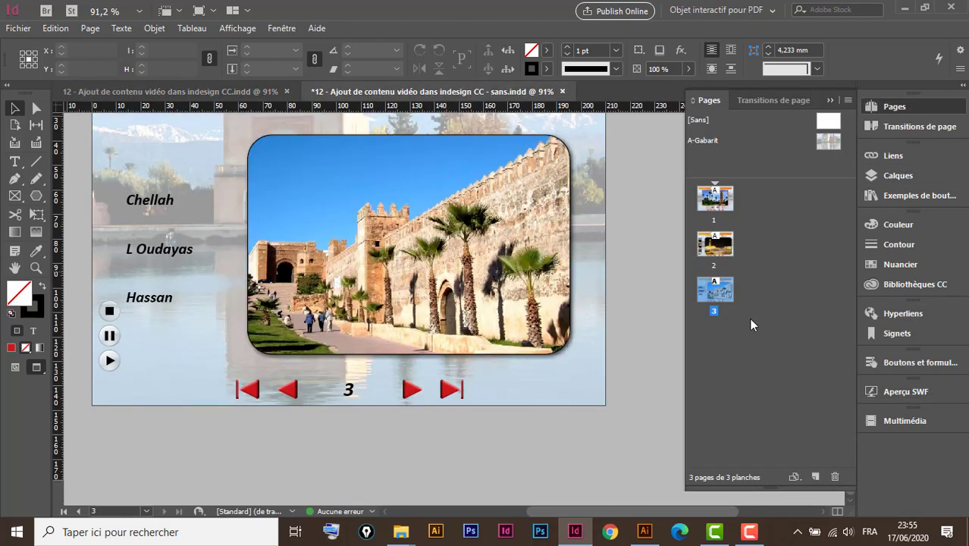
pyautogui.click(718, 299)
pyautogui.doubleClick(718, 296)
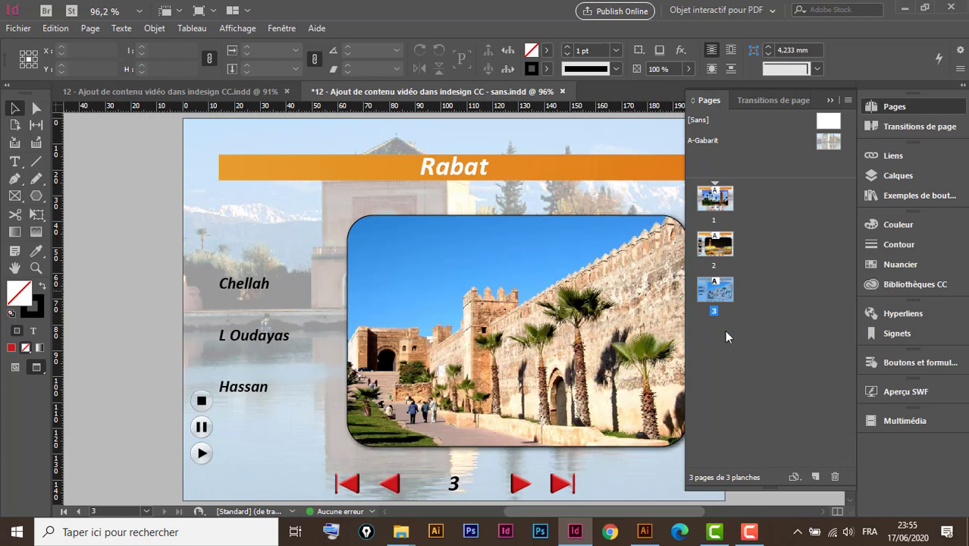
pyautogui.click(816, 478)
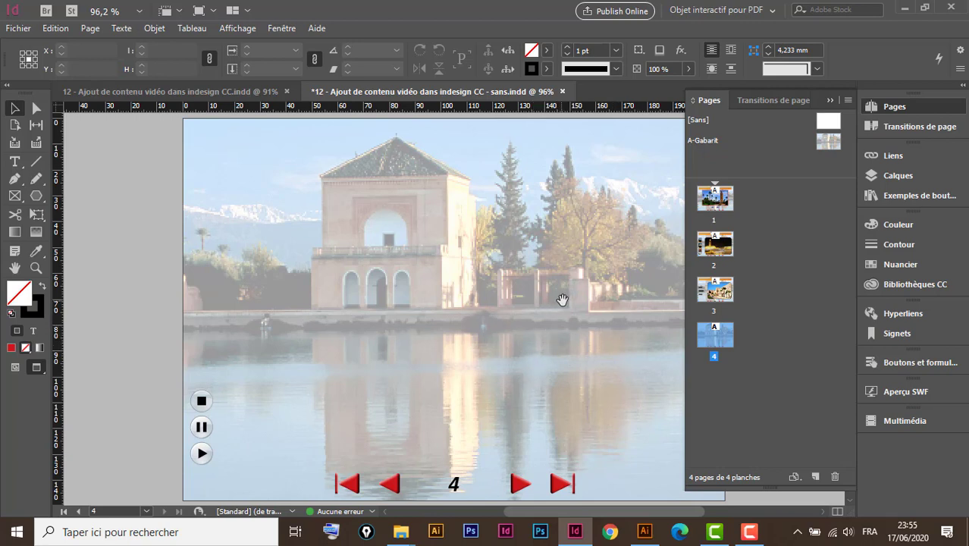
pyautogui.moveTo(563, 299); pyautogui.dragTo(477, 301)
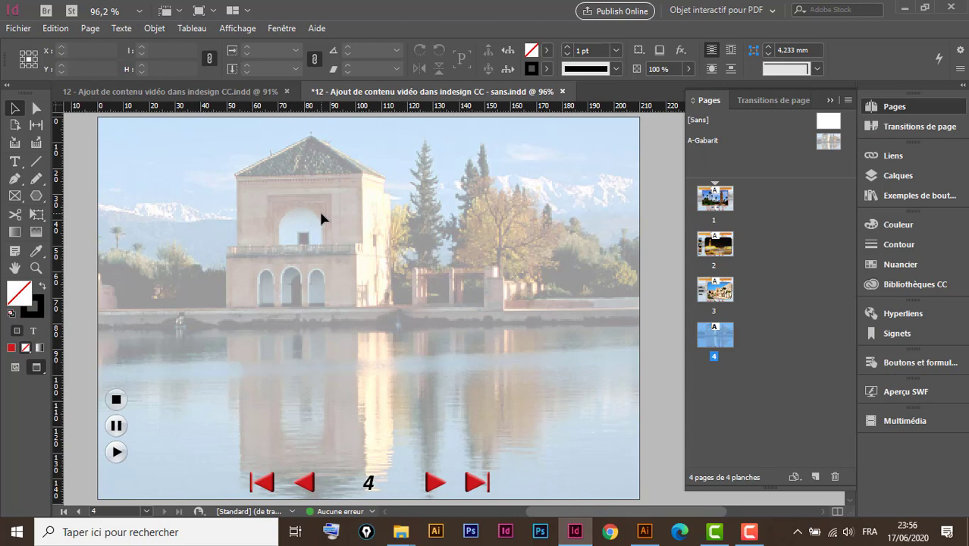
# Place the "intro pour ma chaine" video from the "12 - Ajout de contenu vidéo dans indesign CC_Resources" folder on page 4, about 136 mm wide.
pyautogui.hotkey('ctrl', 'd')
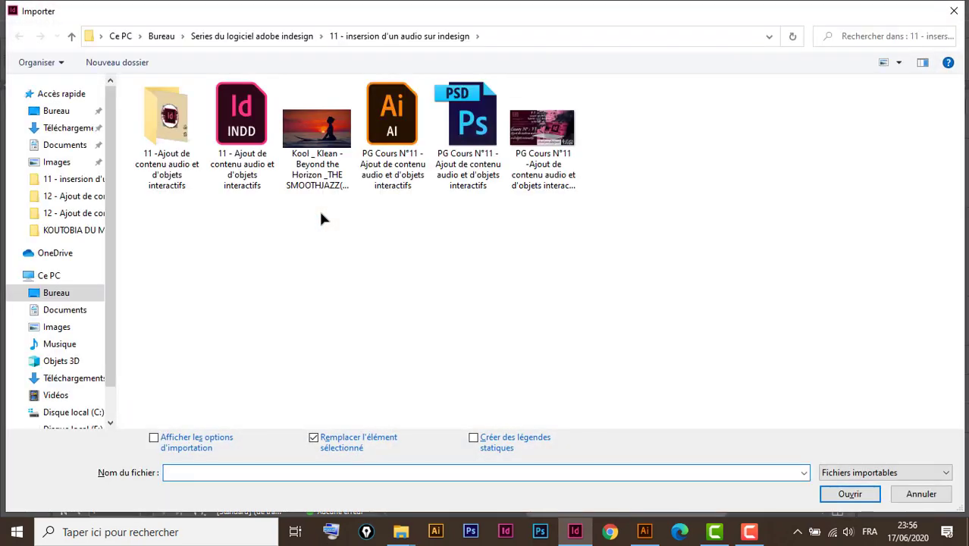
pyautogui.doubleClick(173, 129)
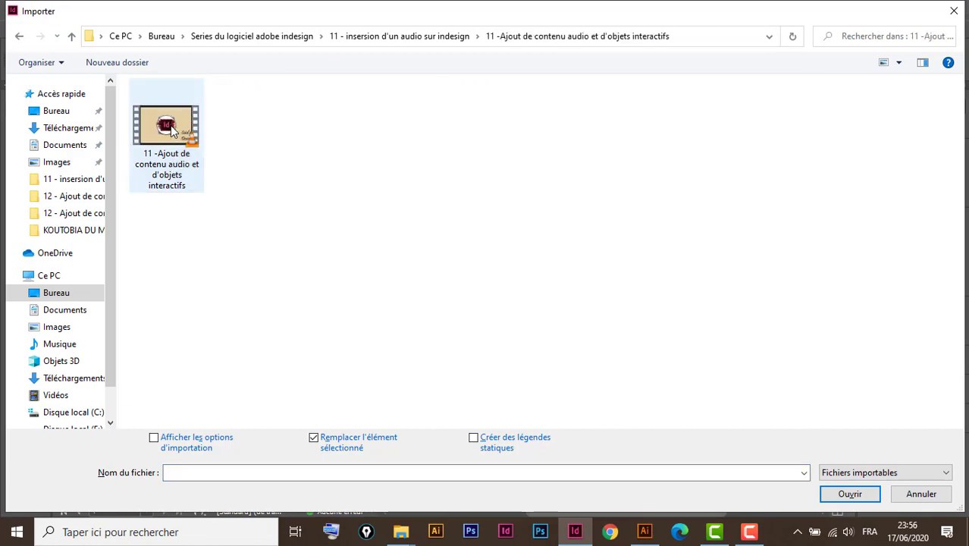
pyautogui.click(72, 37)
pyautogui.click(72, 37)
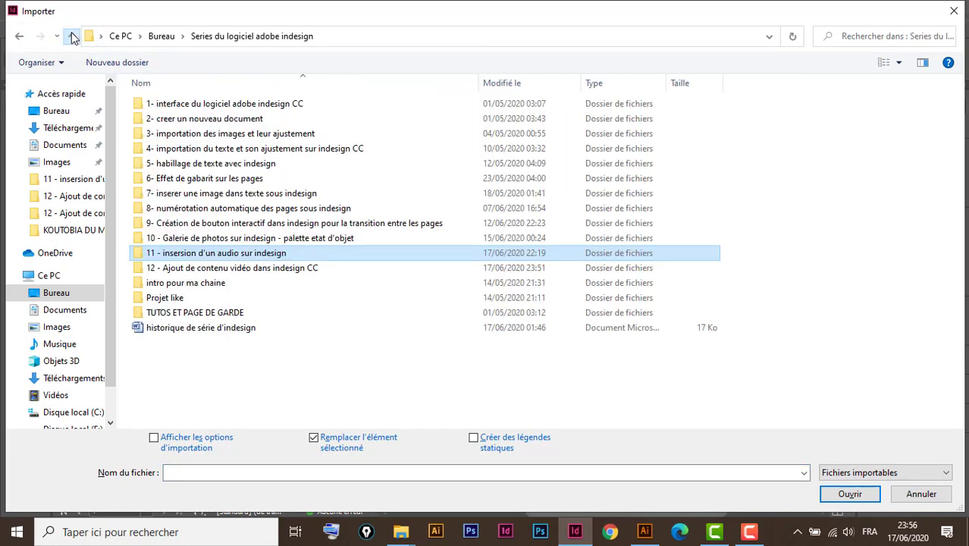
pyautogui.click(232, 270)
pyautogui.doubleClick(233, 270)
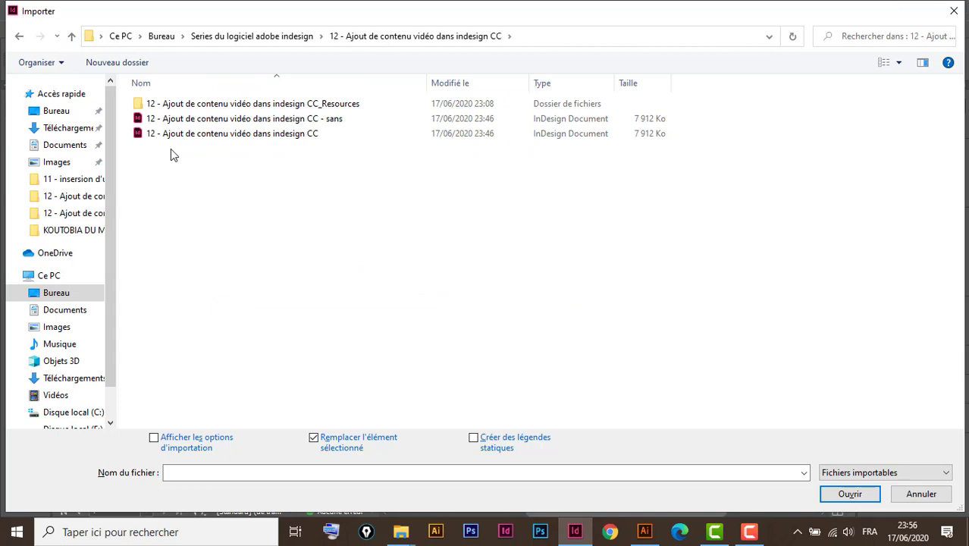
pyautogui.doubleClick(186, 103)
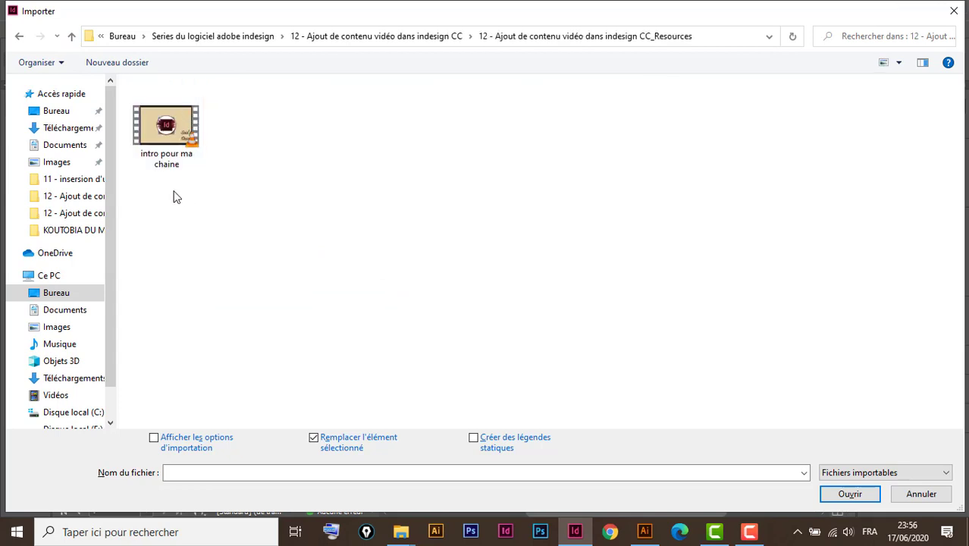
pyautogui.click(166, 130)
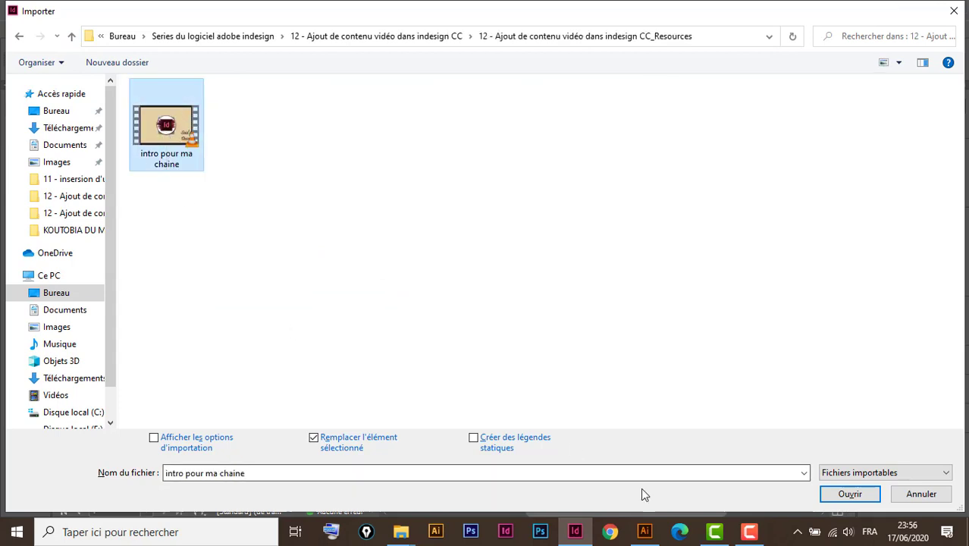
pyautogui.click(851, 494)
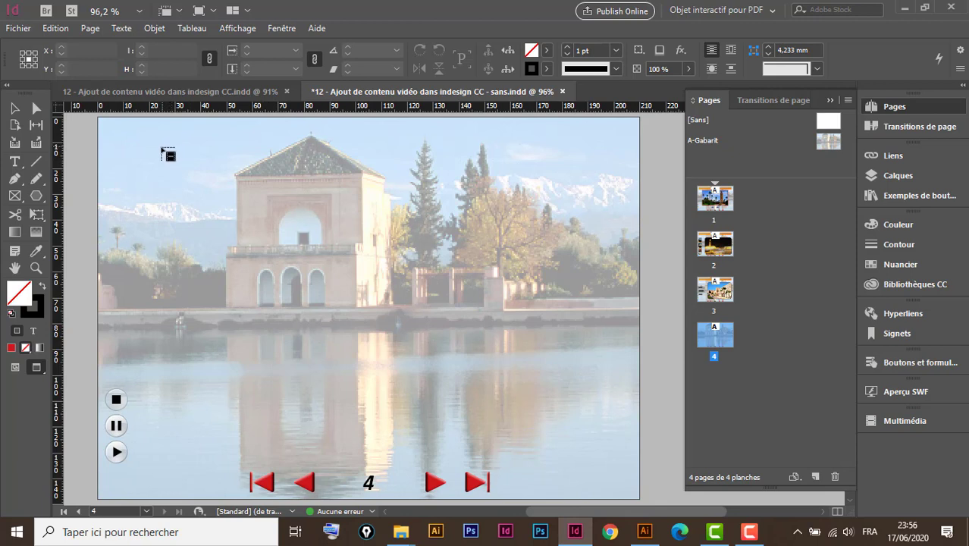
pyautogui.moveTo(168, 155)
pyautogui.mouseDown()
pyautogui.moveTo(257, 228)
pyautogui.moveTo(381, 292)
pyautogui.moveTo(512, 332)
pyautogui.moveTo(512, 355)
pyautogui.moveTo(526, 341)
pyautogui.moveTo(523, 351)
pyautogui.mouseUp()
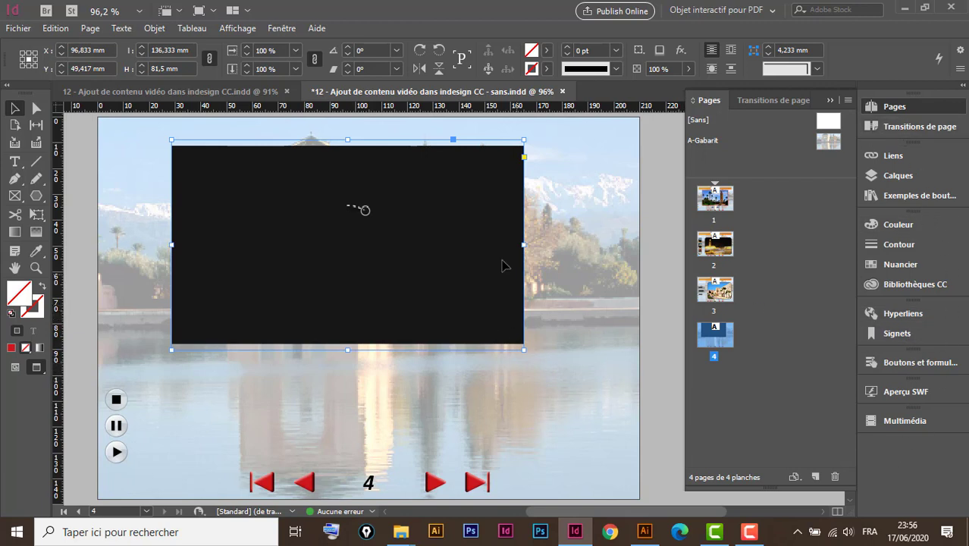
# With the Multimédia settings shown, reduce the video frame's height to about 76.7 mm and move it to about X 102.2, Y 46.8 mm.
pyautogui.click(910, 420)
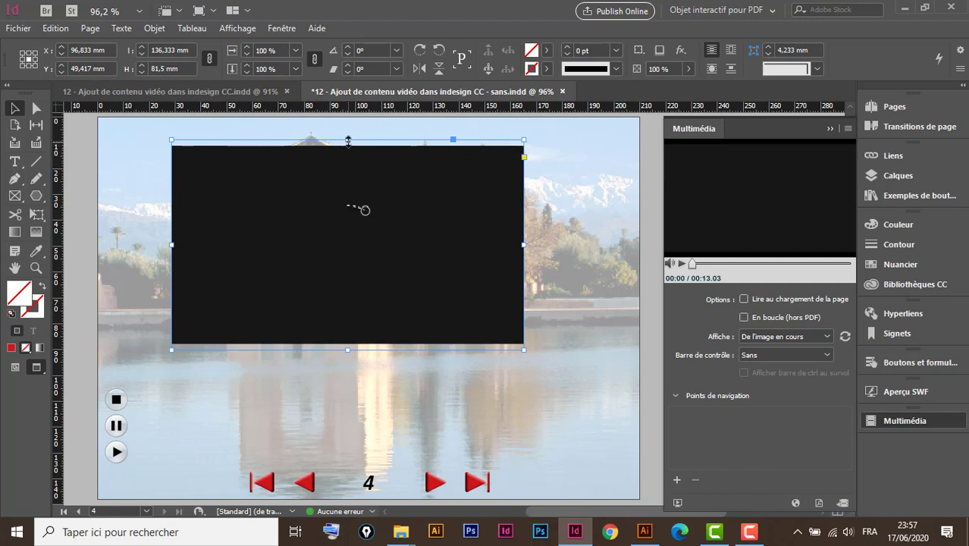
pyautogui.moveTo(348, 141); pyautogui.dragTo(348, 145)
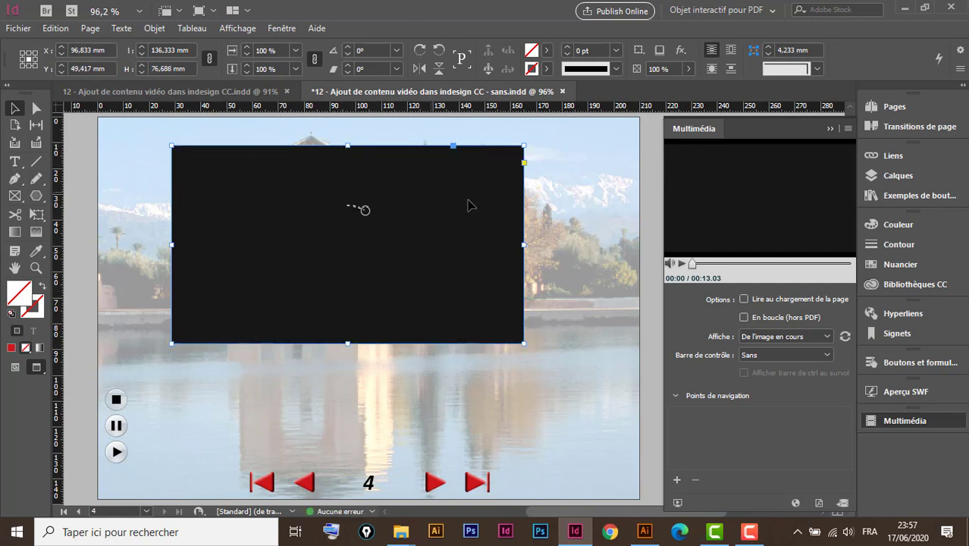
pyautogui.moveTo(461, 184); pyautogui.dragTo(475, 178)
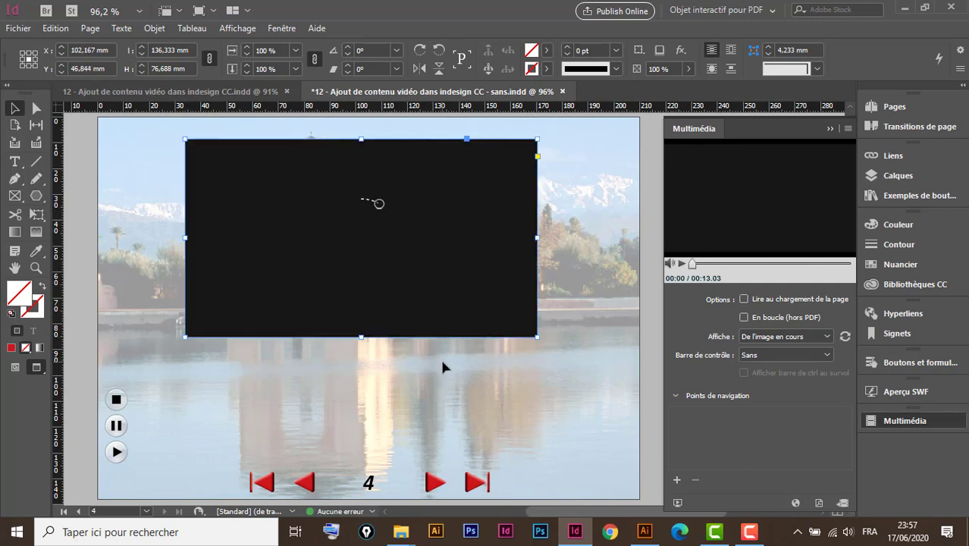
# Play through the video's preview and set its poster image from the frame at 00:10.
pyautogui.click(682, 265)
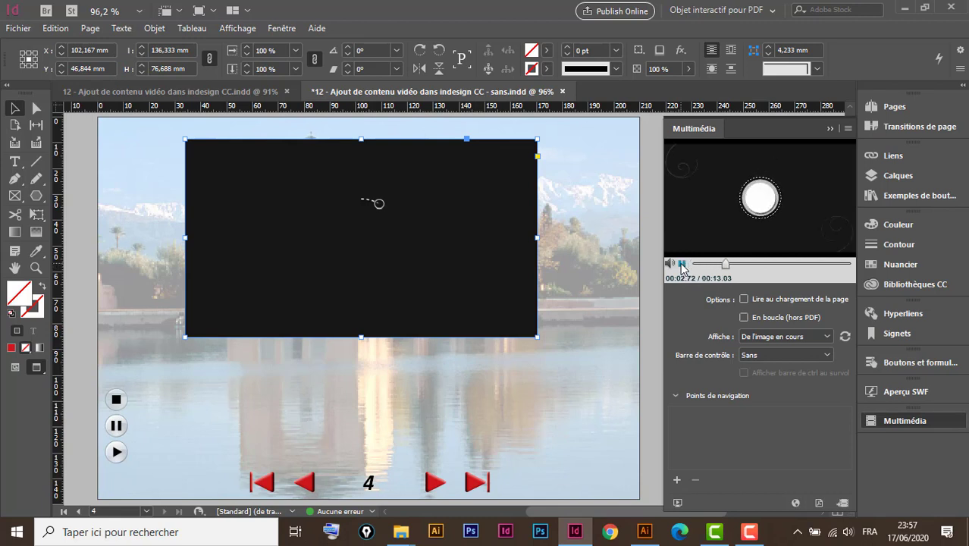
pyautogui.click(682, 265)
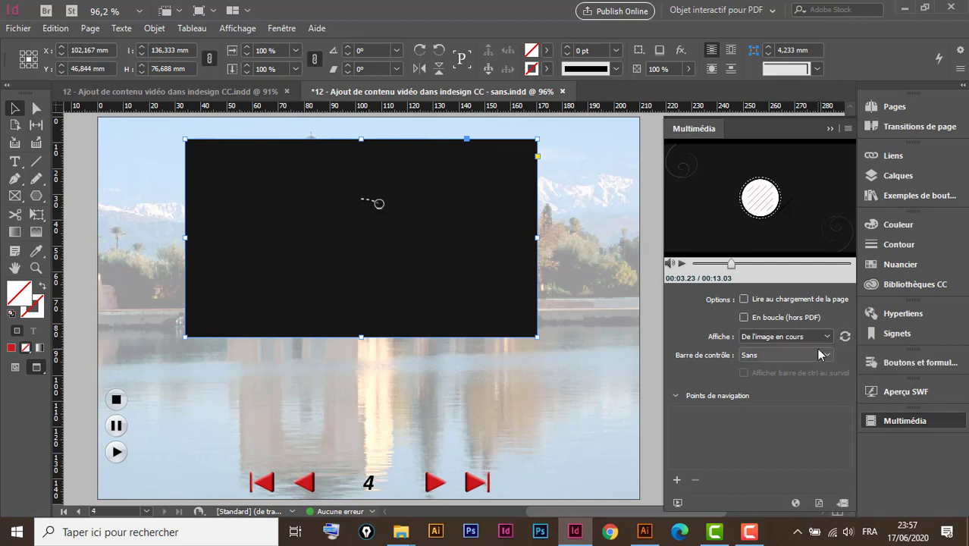
pyautogui.click(680, 262)
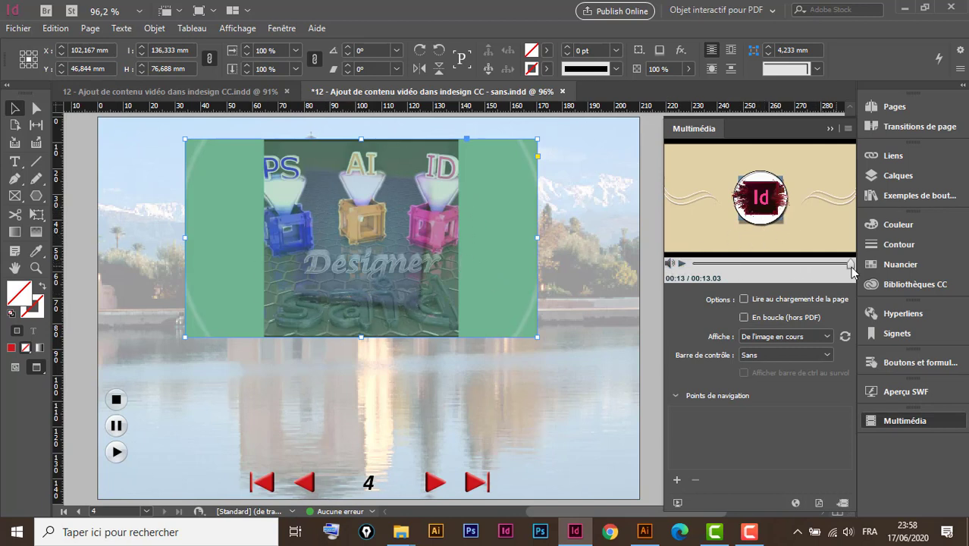
pyautogui.moveTo(853, 265); pyautogui.dragTo(842, 267)
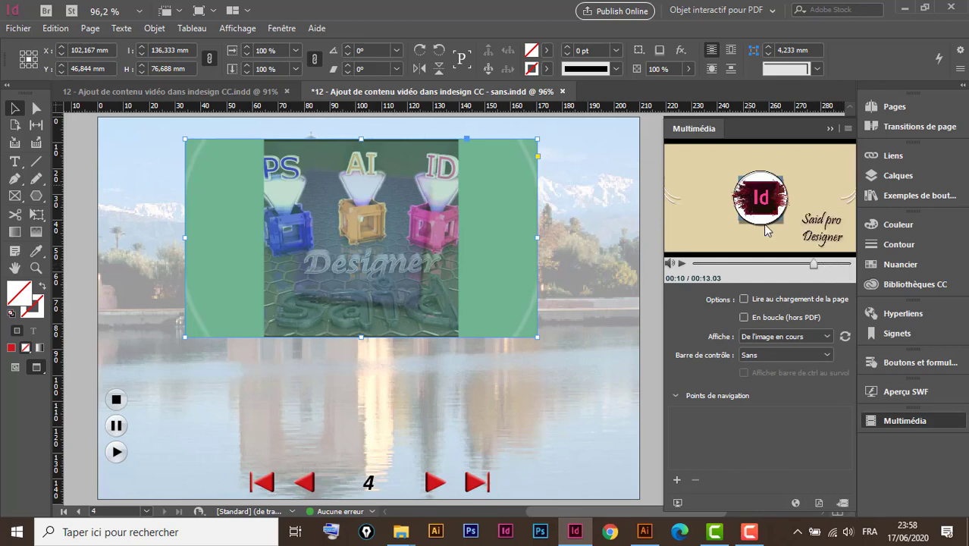
pyautogui.click(844, 337)
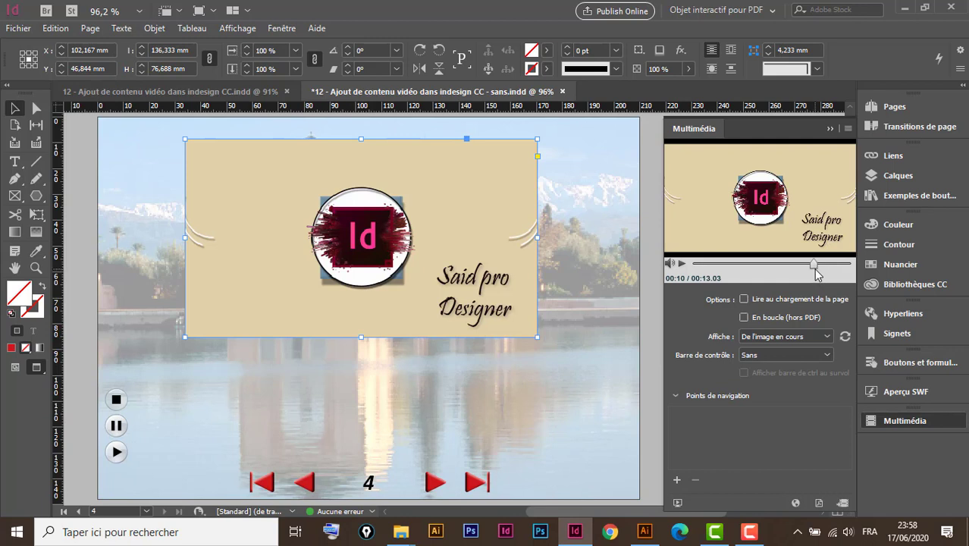
# Play the video onward from 00:10 and set its poster image from the current frame at about 11 seconds.
pyautogui.moveTo(814, 264); pyautogui.dragTo(814, 264)
pyautogui.click(682, 264)
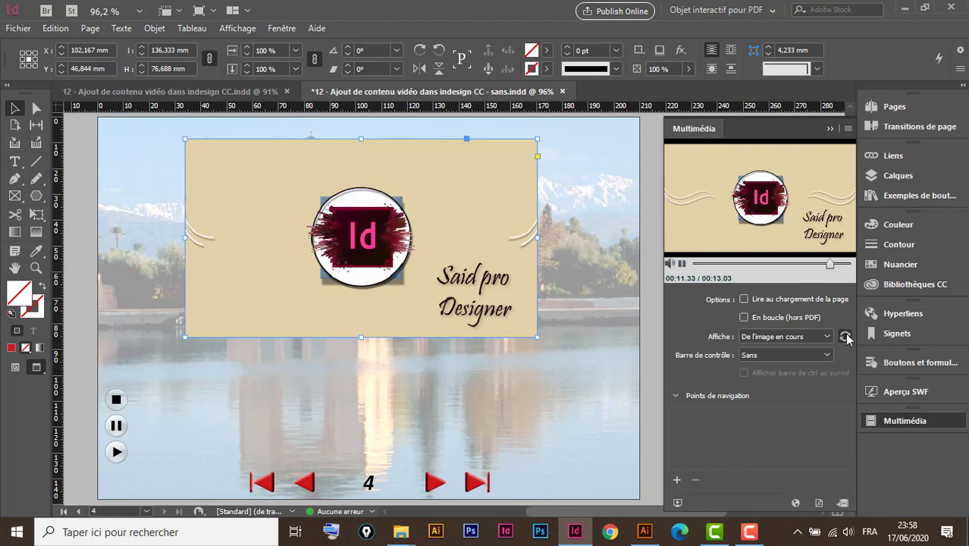
pyautogui.click(846, 334)
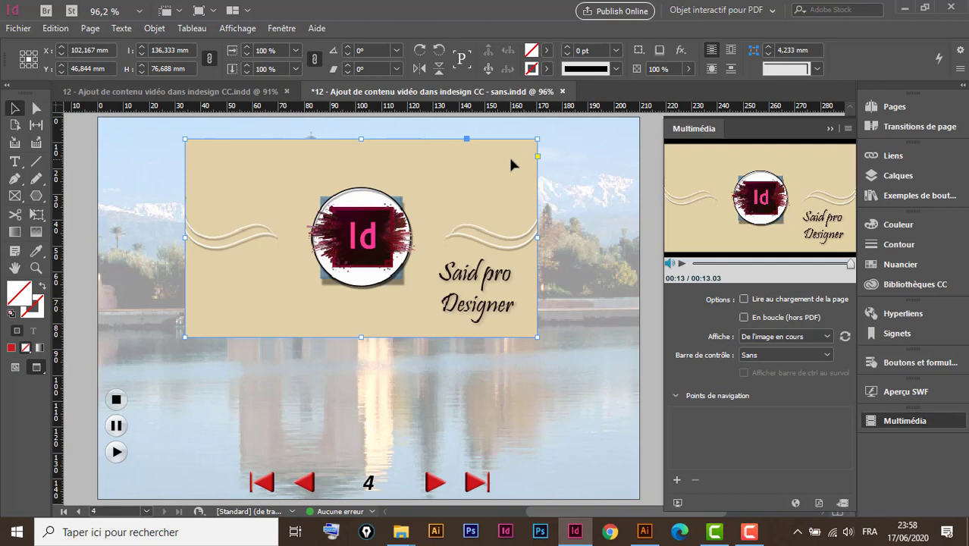
# Give the video frame a black ([Noir]) stroke with a weight of 4 pt.
pyautogui.click(547, 69)
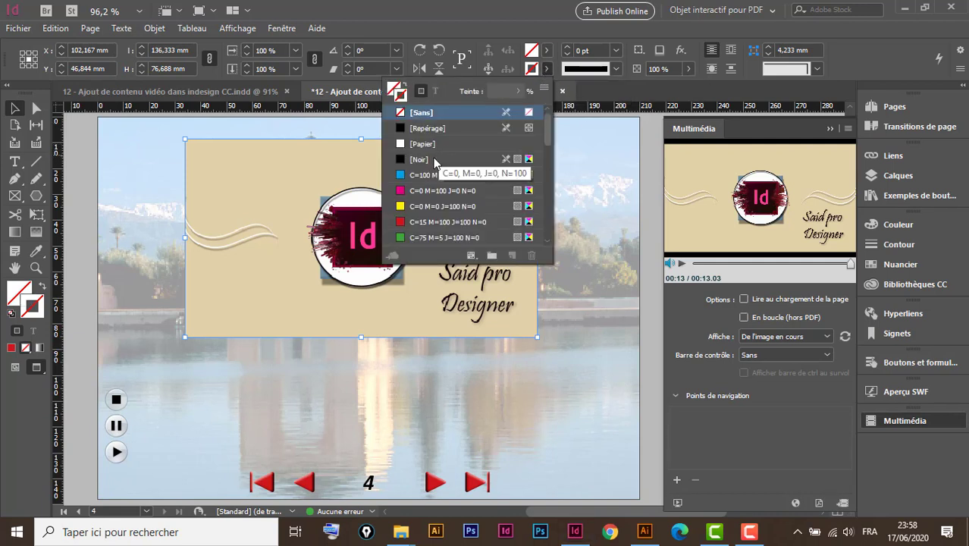
pyautogui.click(434, 160)
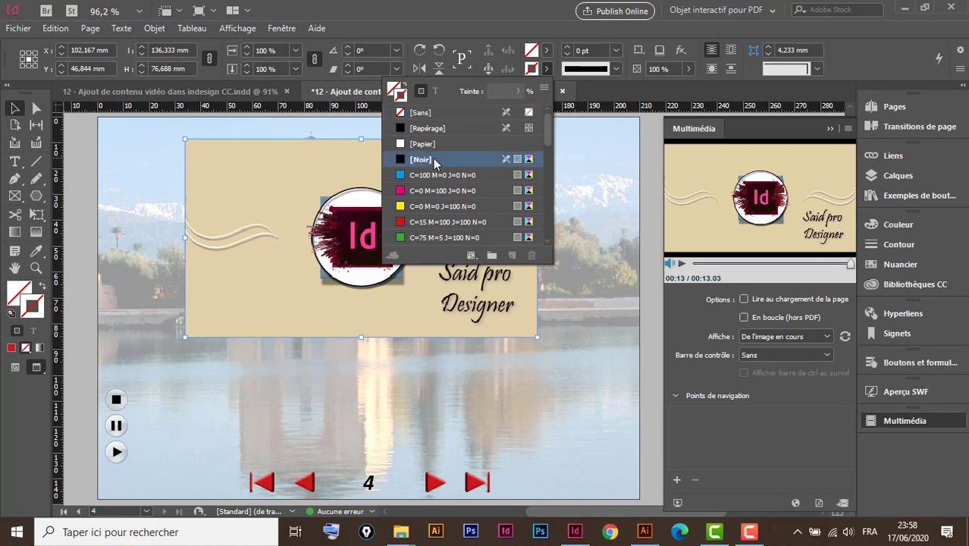
pyautogui.click(567, 50)
pyautogui.click(567, 50)
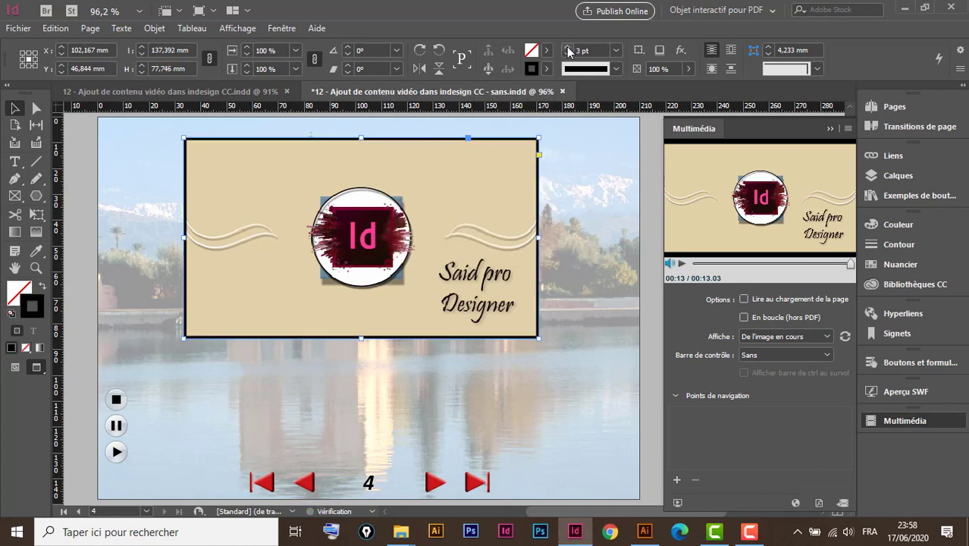
pyautogui.click(568, 50)
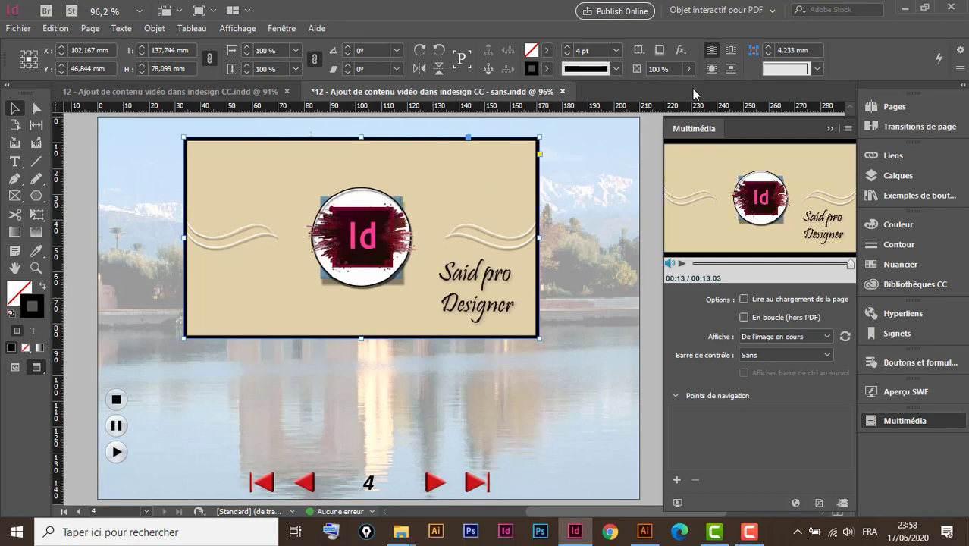
# Add a drop shadow (Ombre portée) to the video frame with a distance of 2 mm.
pyautogui.click(681, 53)
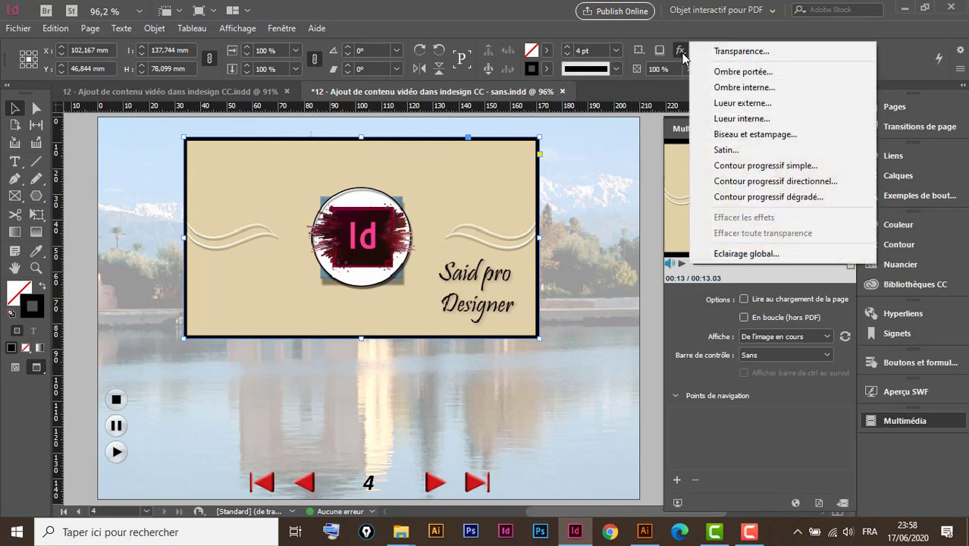
pyautogui.click(745, 74)
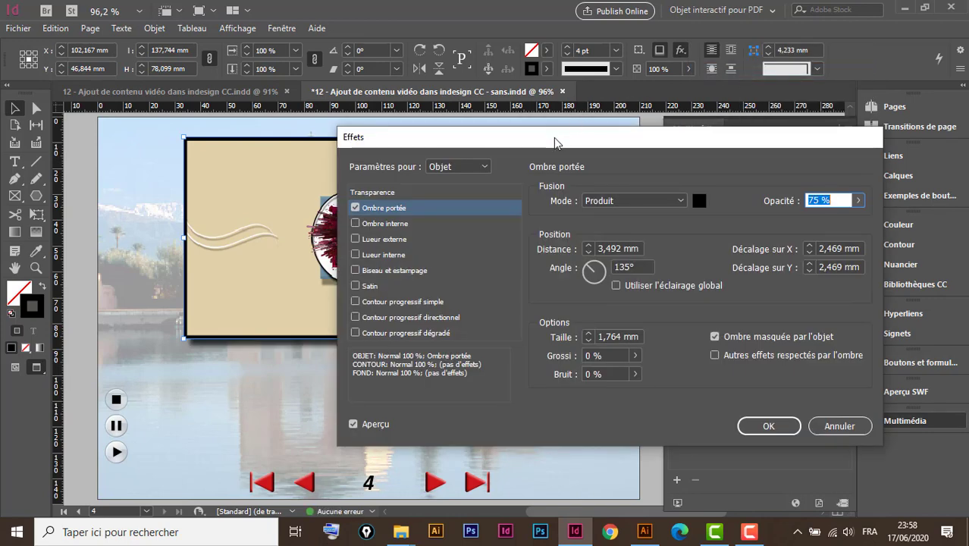
pyautogui.moveTo(554, 142); pyautogui.dragTo(759, 119)
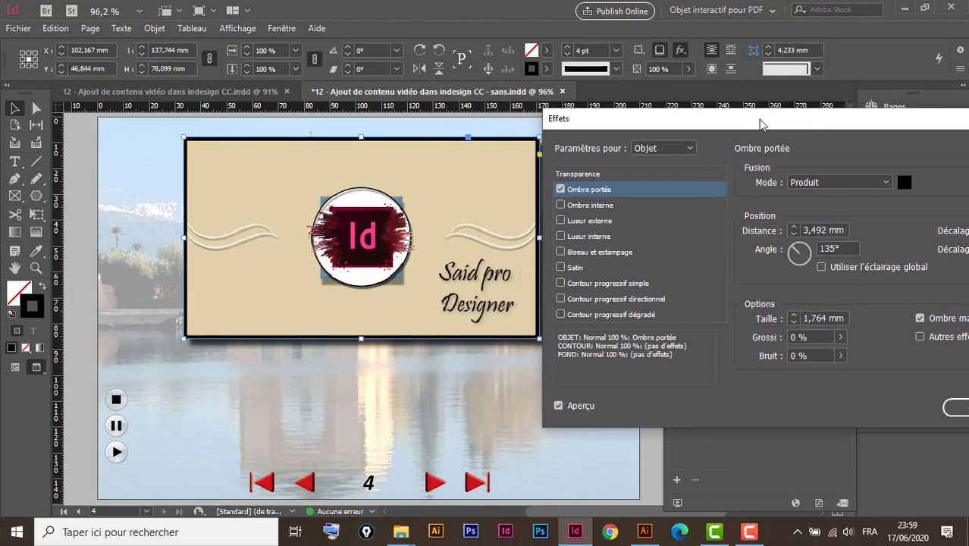
pyautogui.click(794, 235)
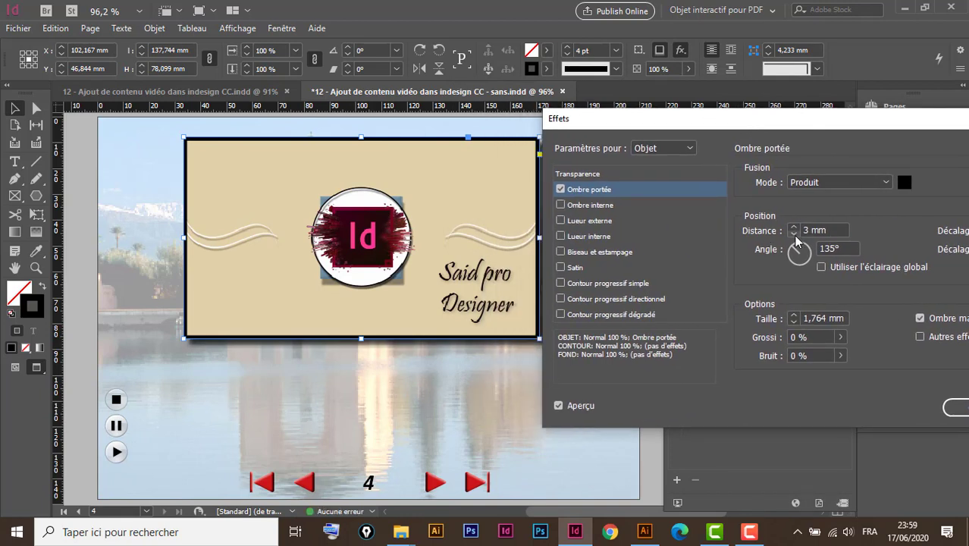
pyautogui.click(795, 236)
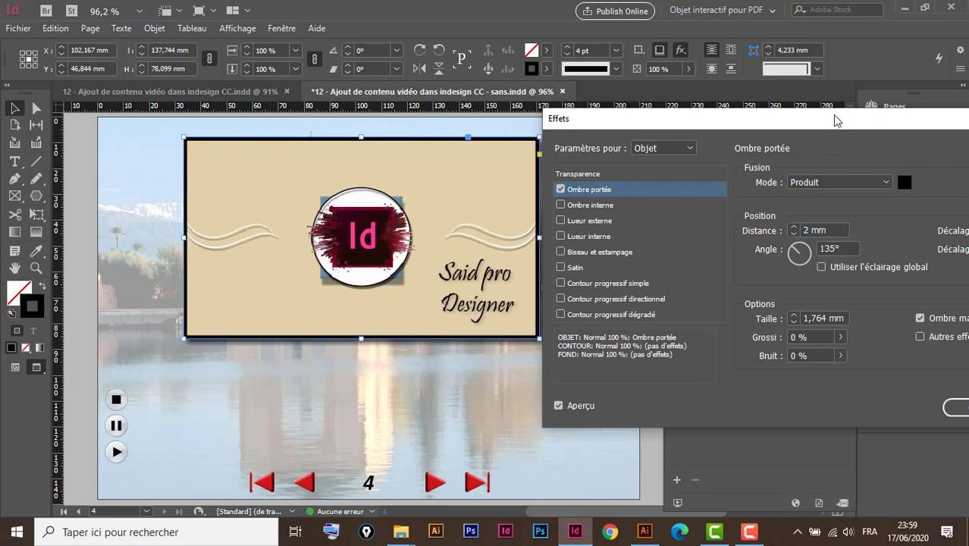
pyautogui.moveTo(832, 116); pyautogui.dragTo(537, 70)
pyautogui.click(746, 361)
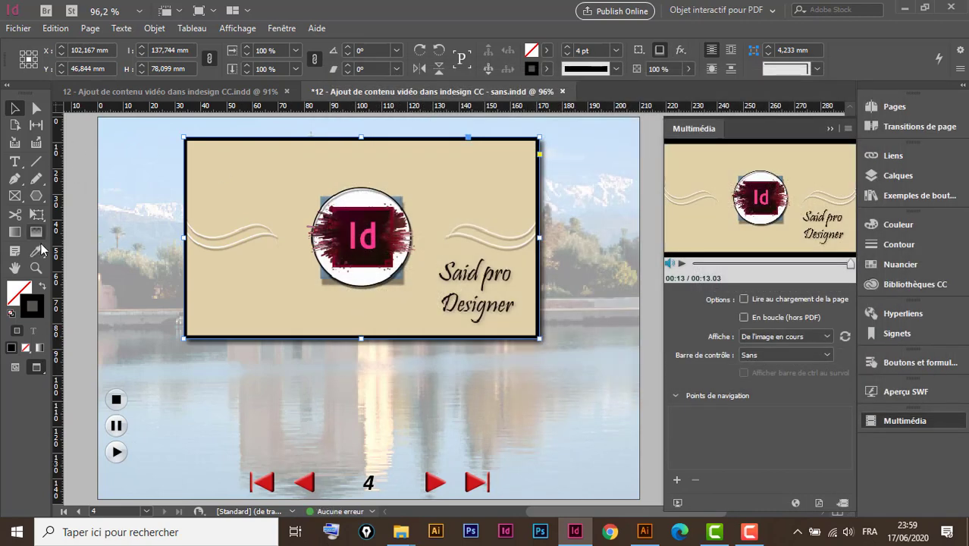
# Draw an ellipse about 59 mm wide and 19 mm high below the video, above the navigation arrows.
pyautogui.click(36, 196)
pyautogui.click(87, 229)
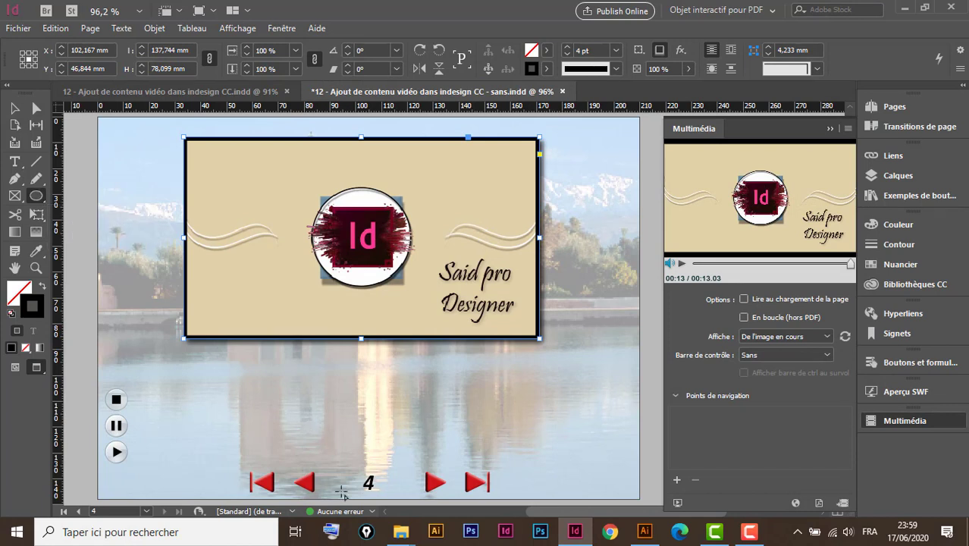
pyautogui.moveTo(302, 397); pyautogui.dragTo(456, 446)
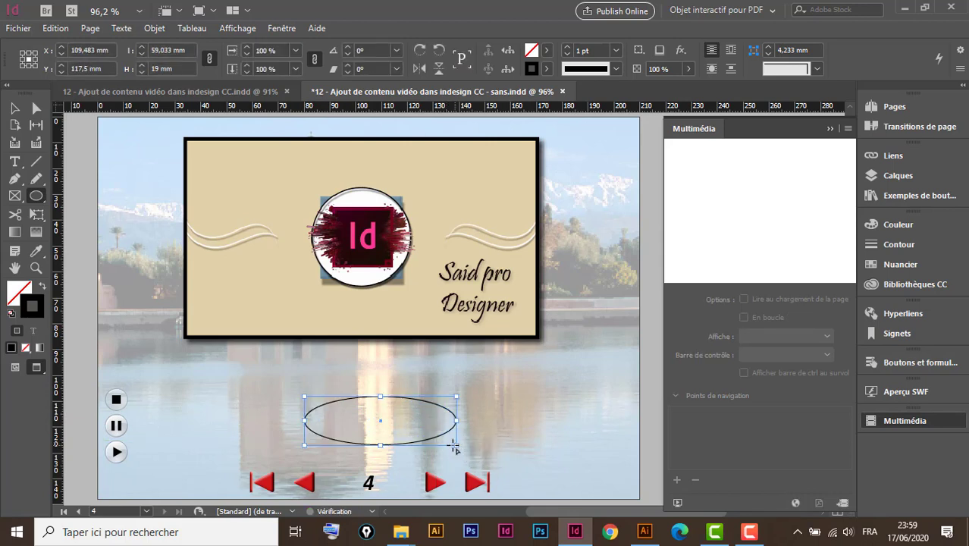
# Fill the ellipse with a white-to-black linear gradient and dock the Dégradé settings with the other collapsed panels.
pyautogui.click(18, 292)
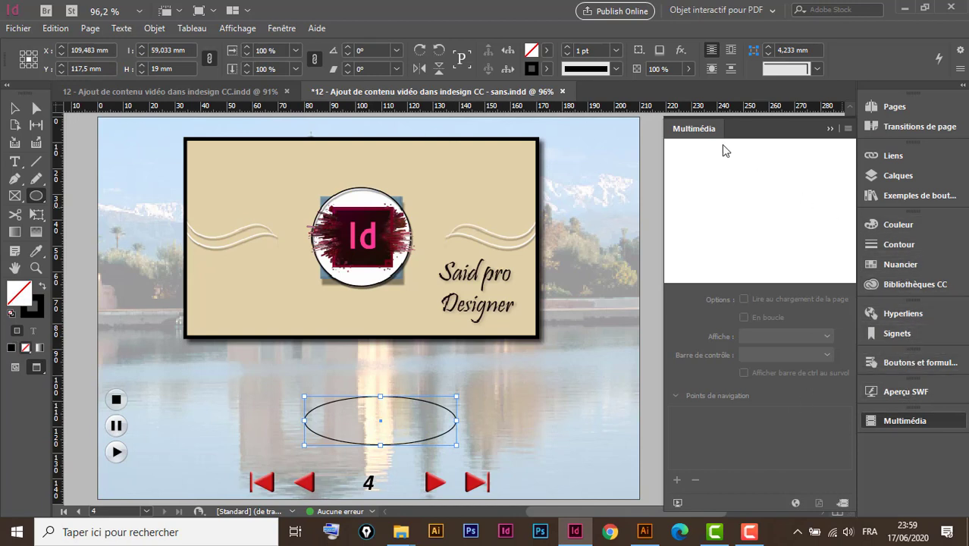
pyautogui.click(283, 29)
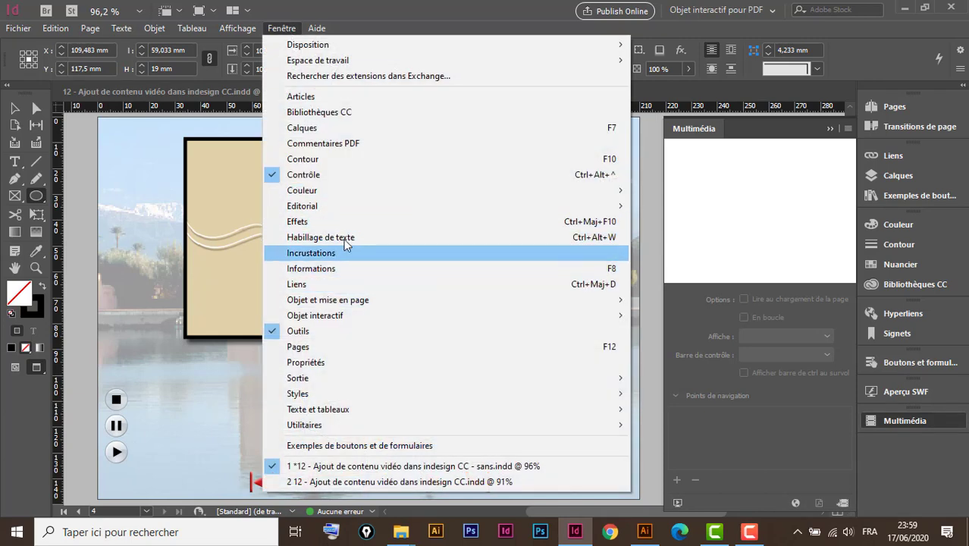
pyautogui.moveTo(326, 192)
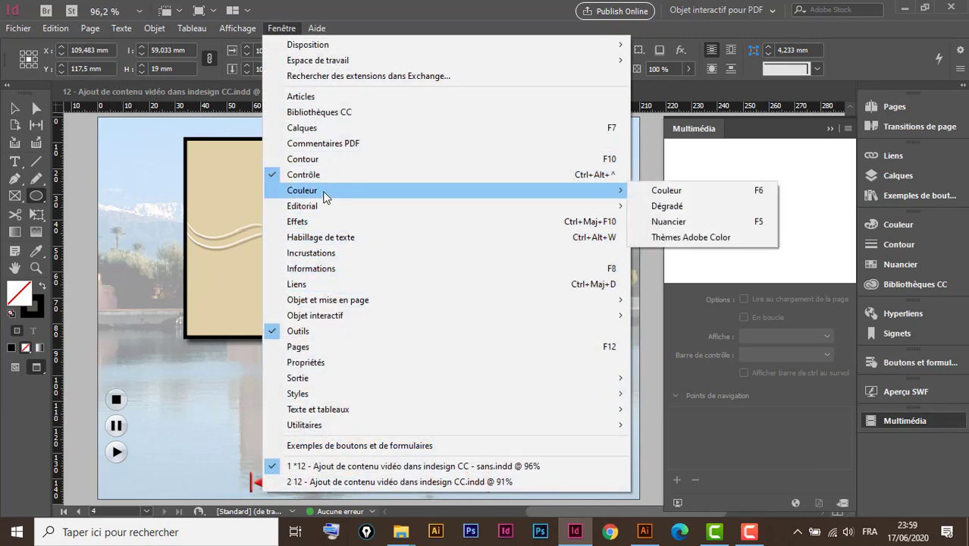
pyautogui.click(666, 208)
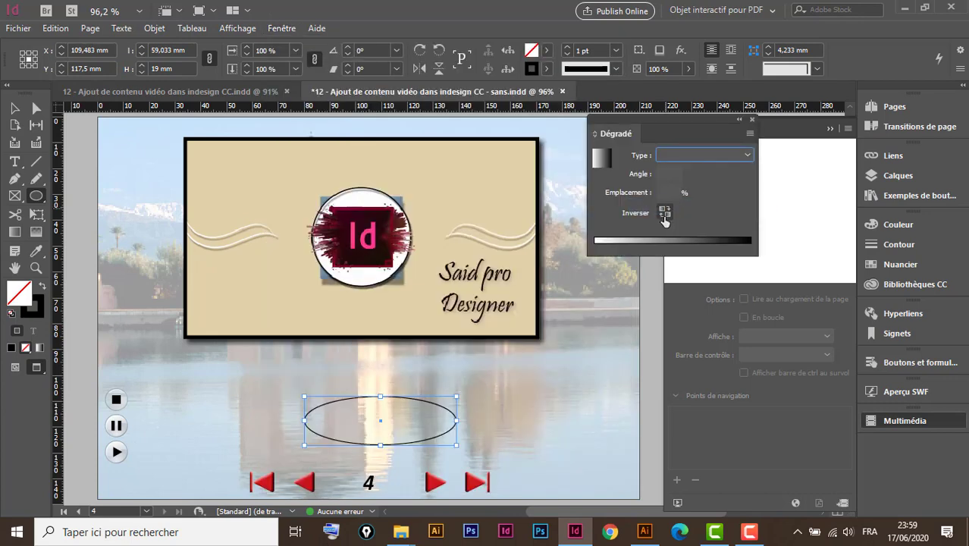
pyautogui.click(673, 241)
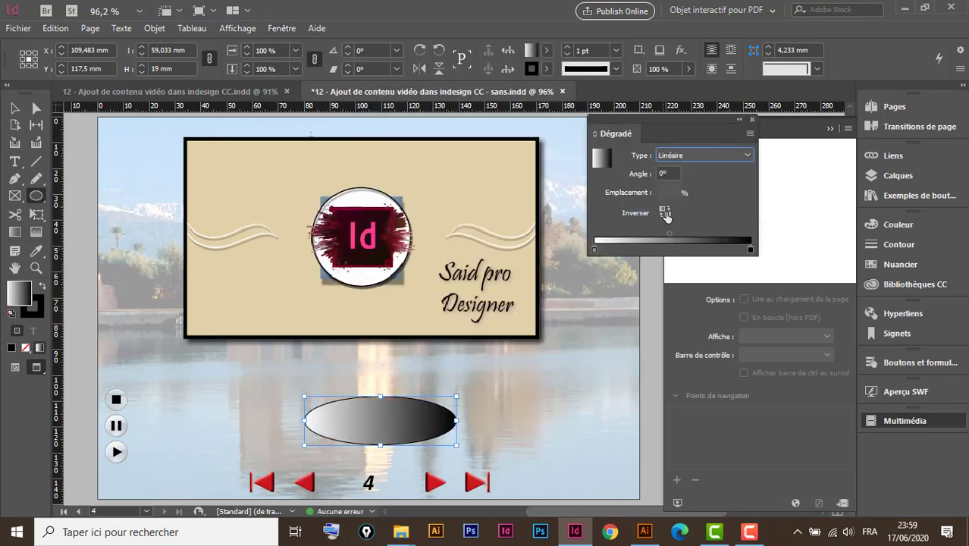
pyautogui.moveTo(672, 125); pyautogui.dragTo(904, 276)
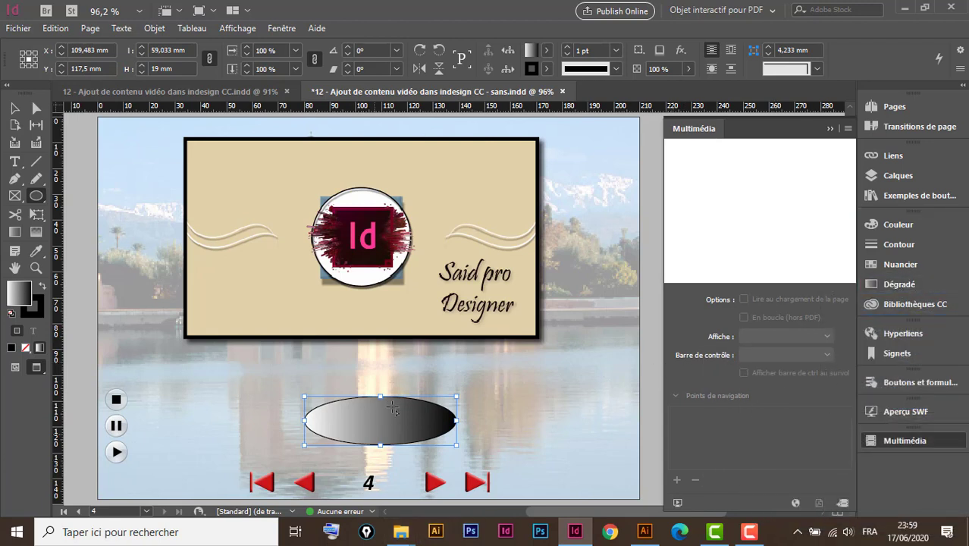
# Move the ellipse to about X 103.7, Y 115.9 mm and redirect its gradient diagonally from lower left to upper right.
pyautogui.click(36, 107)
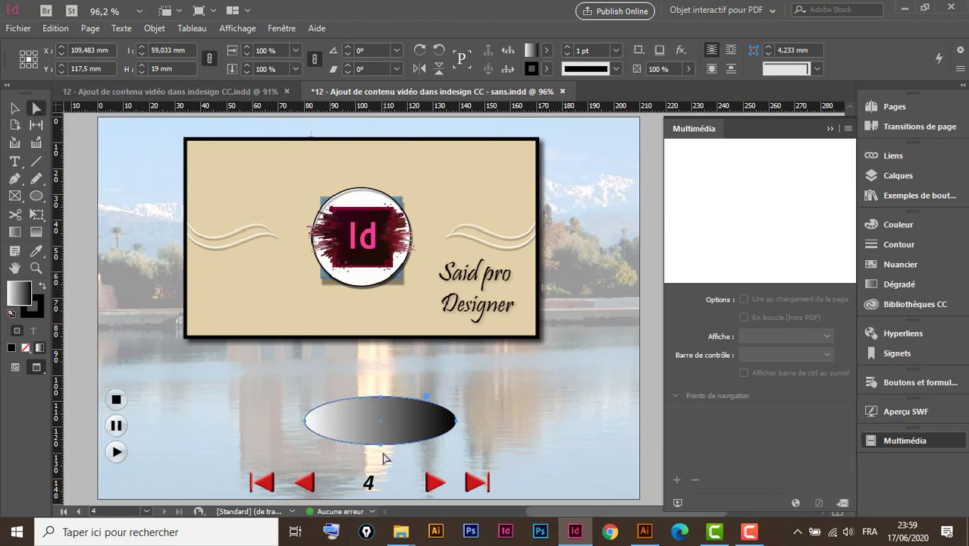
pyautogui.moveTo(400, 424); pyautogui.dragTo(385, 420)
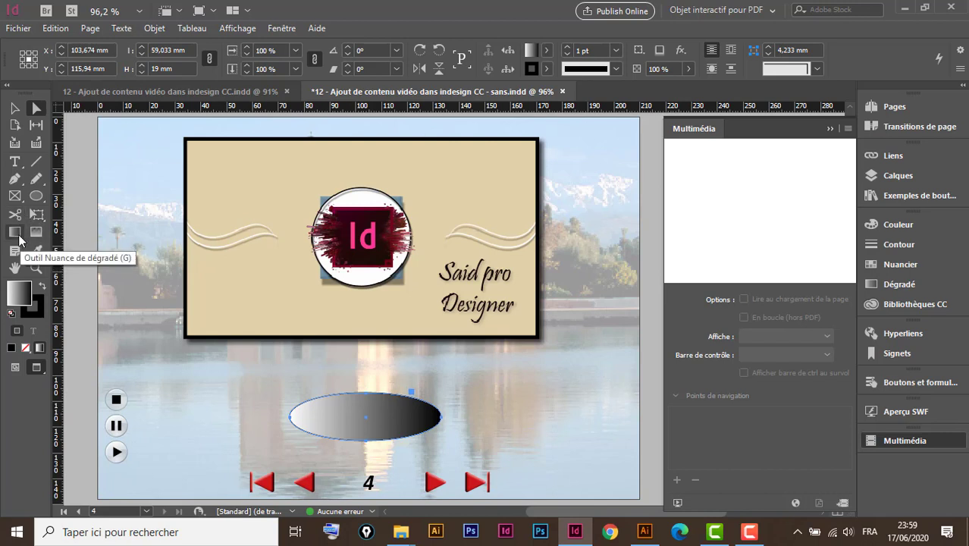
pyautogui.click(15, 232)
pyautogui.moveTo(332, 442); pyautogui.dragTo(426, 381)
pyautogui.moveTo(328, 462); pyautogui.dragTo(392, 392)
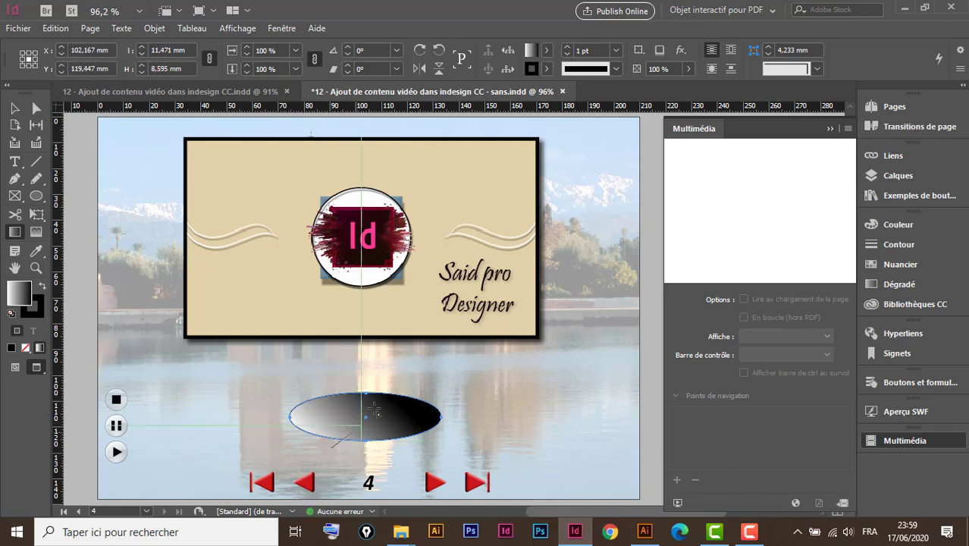
pyautogui.moveTo(332, 446); pyautogui.dragTo(400, 361)
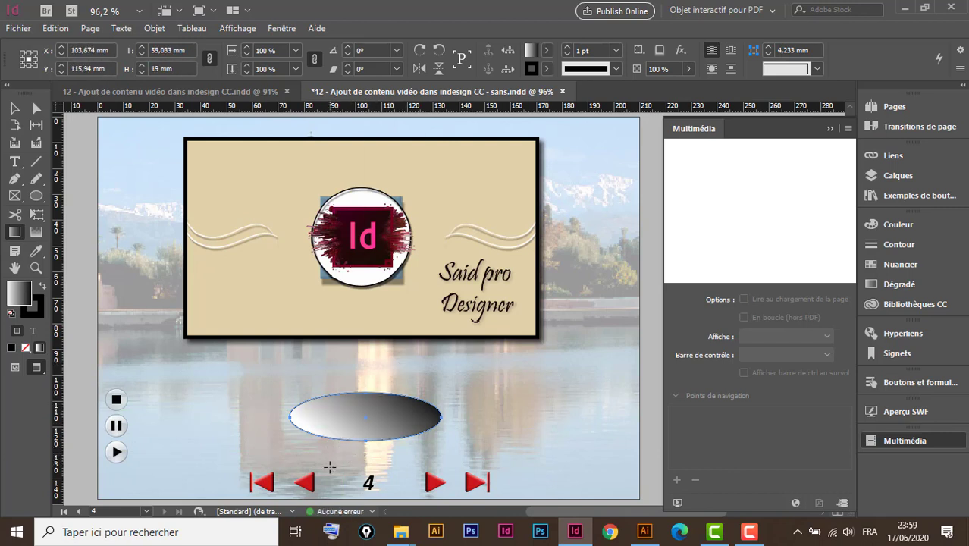
pyautogui.moveTo(330, 467); pyautogui.dragTo(395, 381)
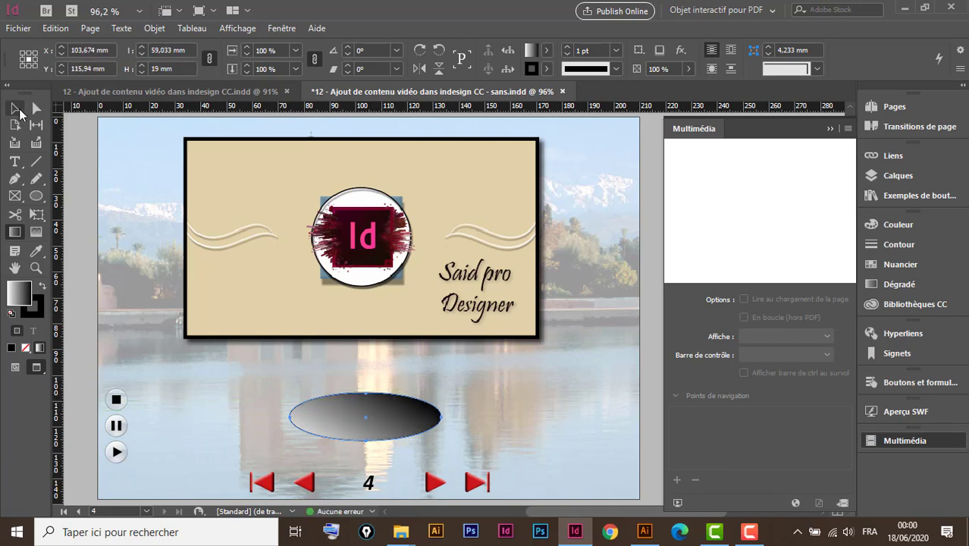
# Draw a narrow vertical rectangle about 5.7 mm wide and 36.5 mm high, running from the video's lower edge into the ellipse.
pyautogui.click(15, 107)
pyautogui.click(36, 197)
pyautogui.moveTo(38, 198); pyautogui.dragTo(91, 214)
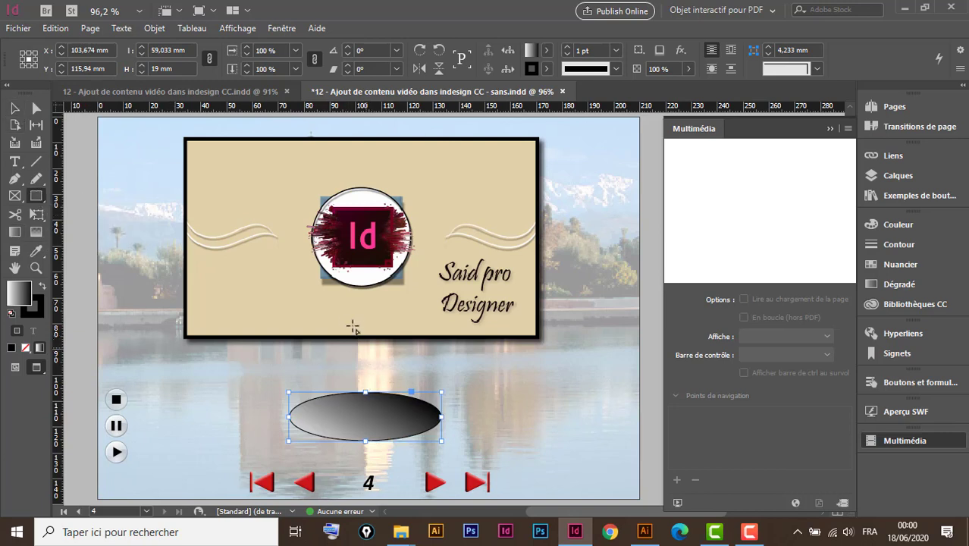
pyautogui.moveTo(353, 312); pyautogui.dragTo(373, 411)
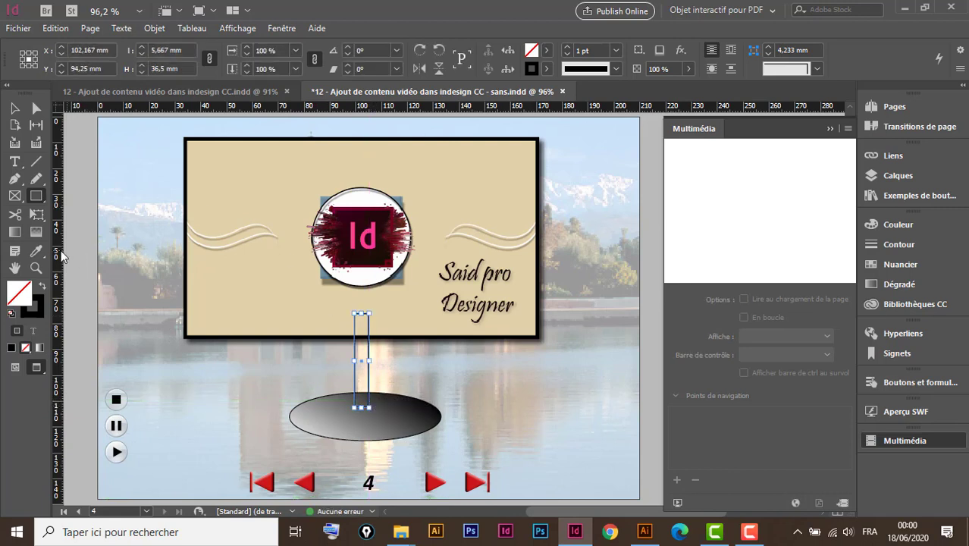
# Copy the ellipse's gradient fill onto the narrow rectangle with the Eyedropper, and deselect it.
pyautogui.click(37, 253)
pyautogui.click(382, 423)
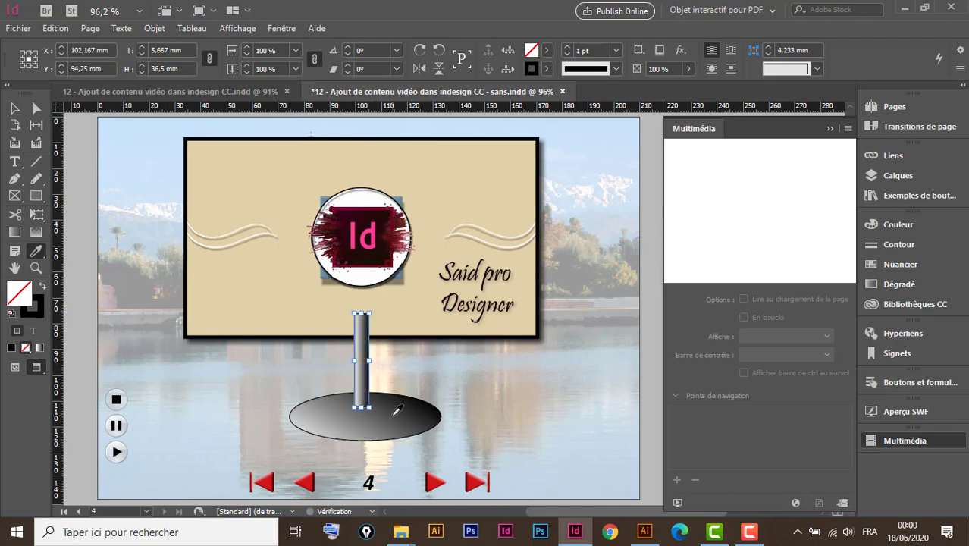
pyautogui.press('v')
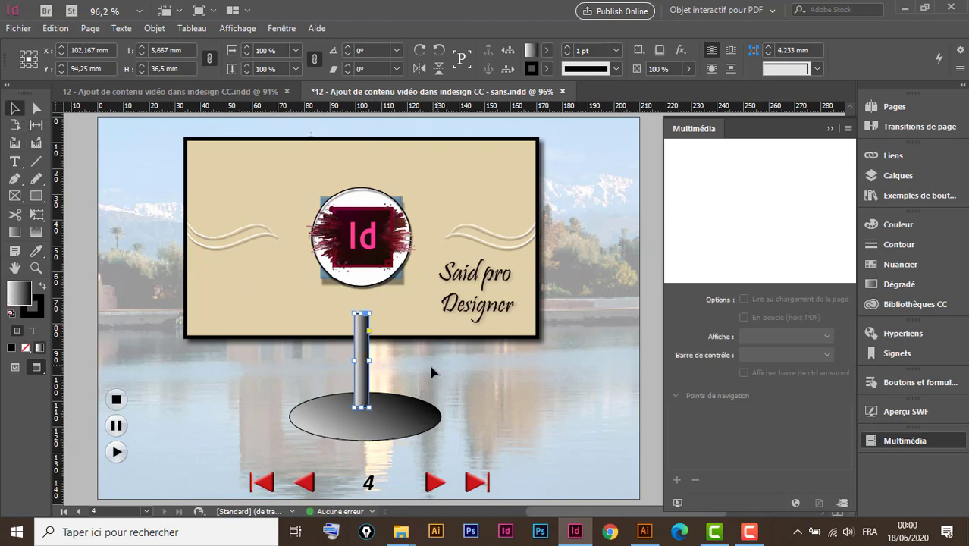
pyautogui.click(428, 362)
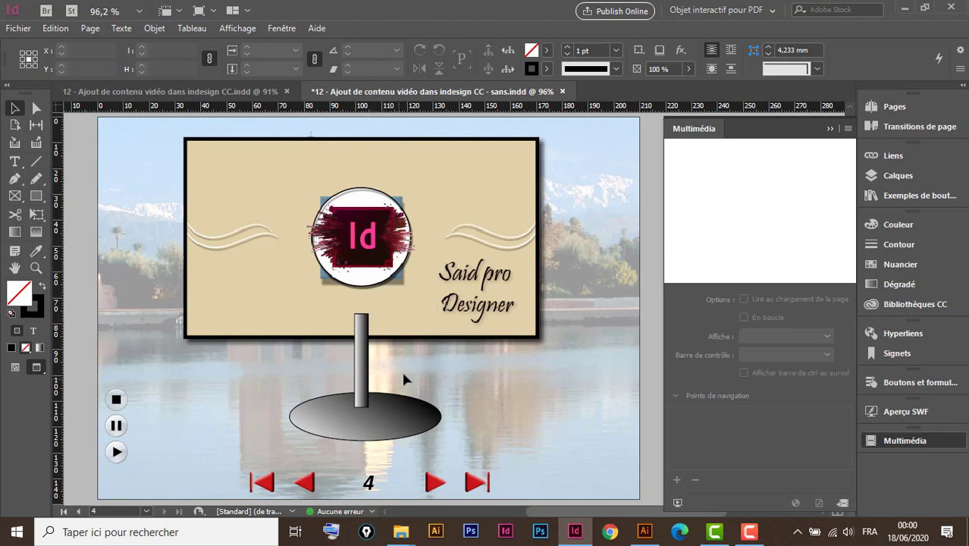
# Bring the video frame to the front (Premier plan) so that it covers the upper end of the rectangle.
pyautogui.click(439, 327)
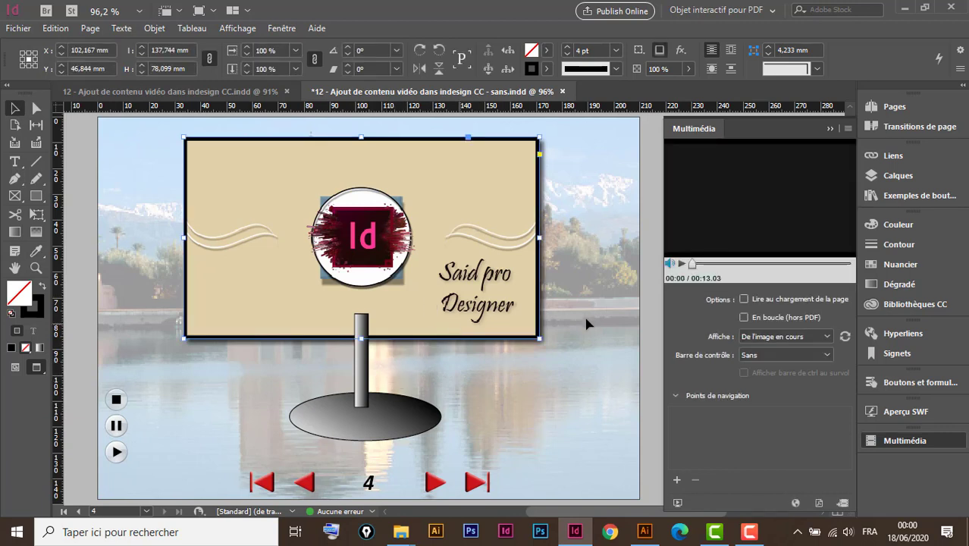
pyautogui.rightClick(439, 327)
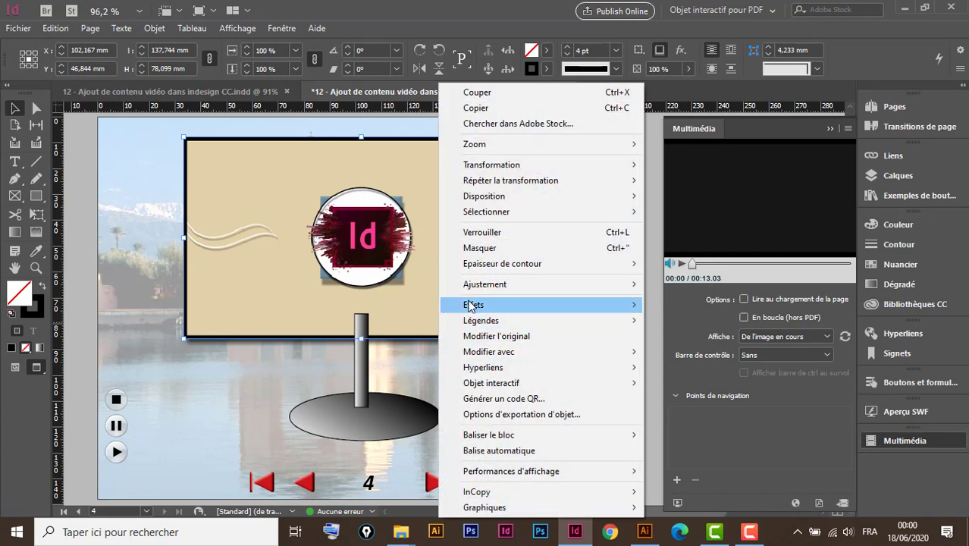
pyautogui.moveTo(498, 197)
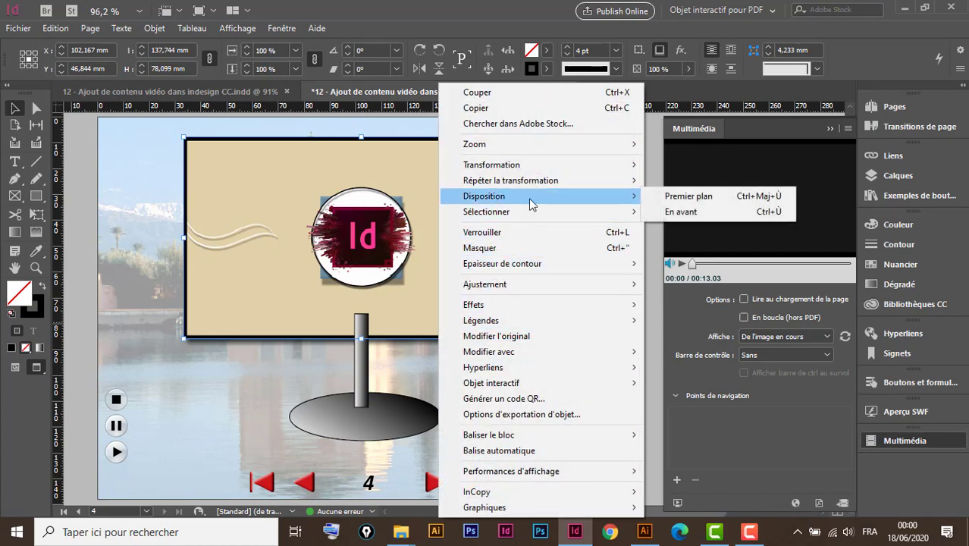
pyautogui.click(679, 198)
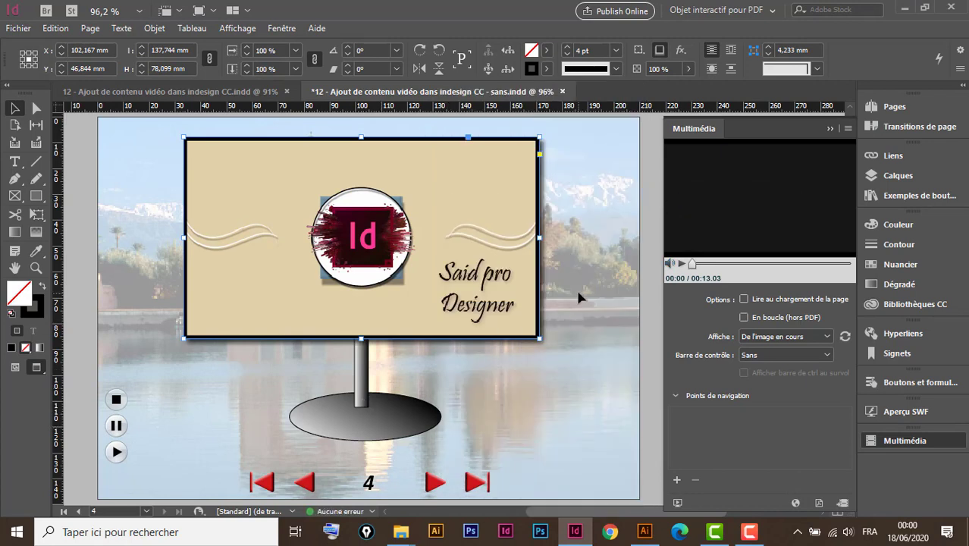
# Align the video frame, narrow rectangle and ellipse on their horizontal centres, and deselect them.
pyautogui.moveTo(580, 298); pyautogui.dragTo(291, 429)
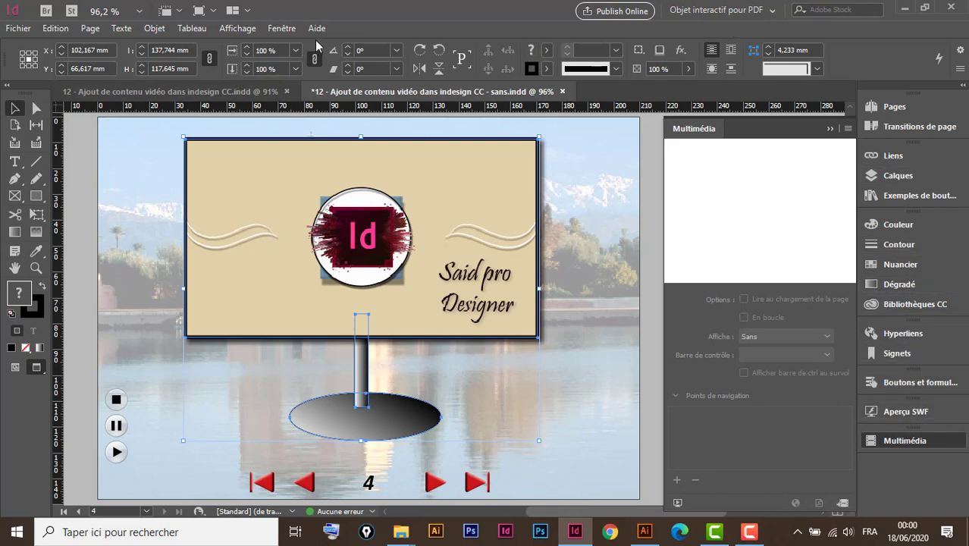
pyautogui.click(281, 28)
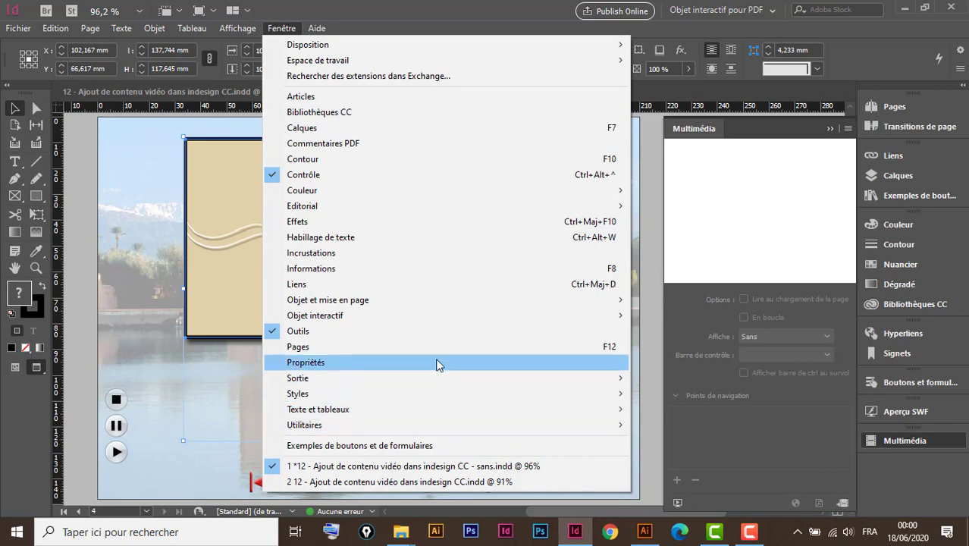
pyautogui.moveTo(376, 303)
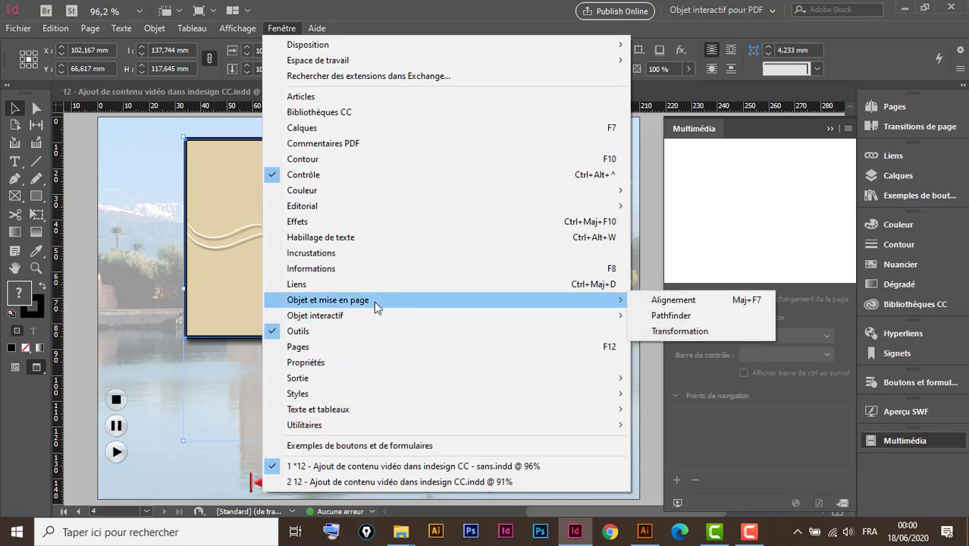
pyautogui.click(667, 300)
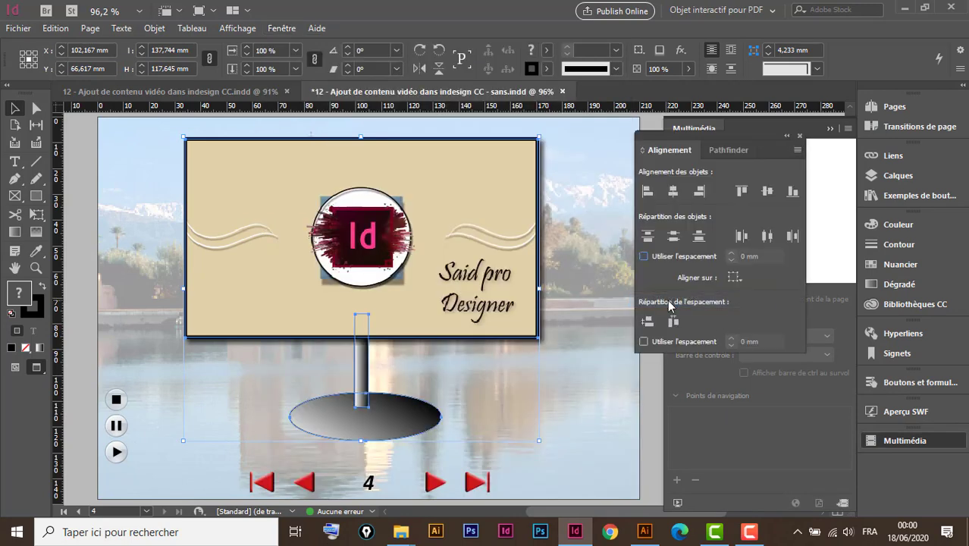
pyautogui.click(674, 192)
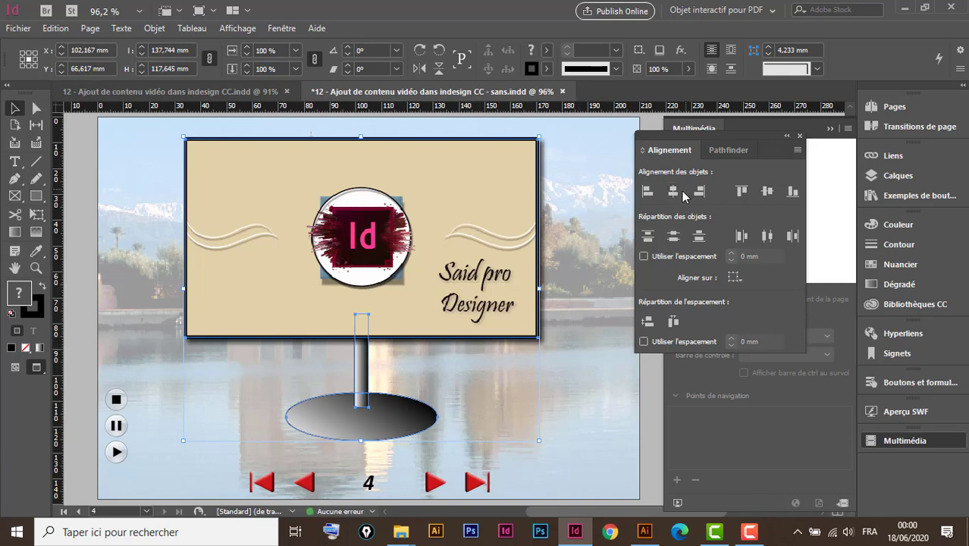
pyautogui.click(546, 408)
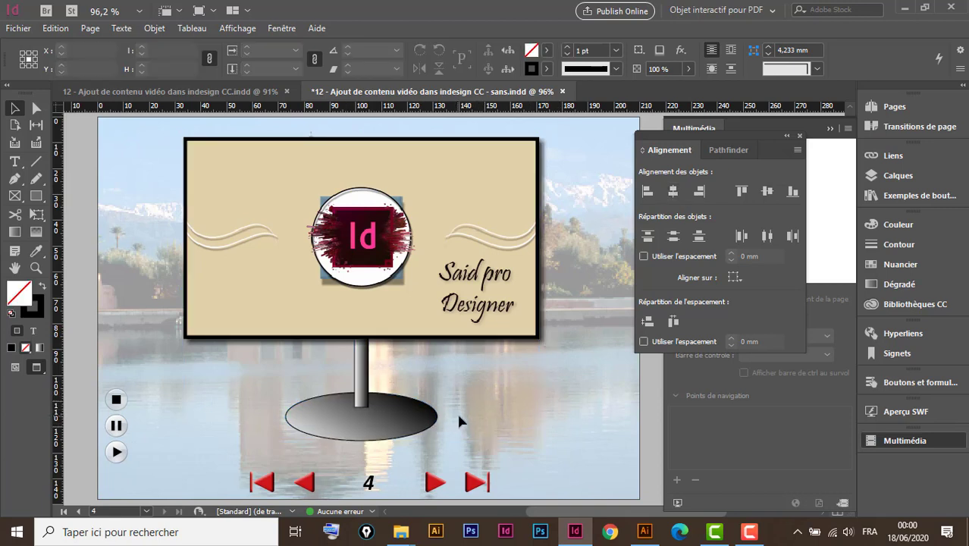
# Select the narrow rectangle, dock the Alignement and Pathfinder panels with Multimédia, and collapse them.
pyautogui.moveTo(439, 367); pyautogui.dragTo(488, 375)
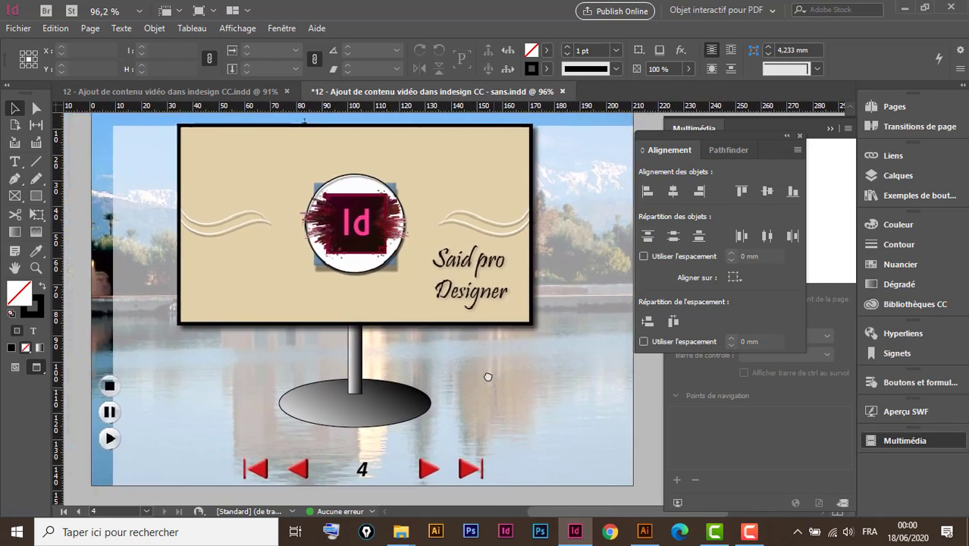
pyautogui.click(360, 393)
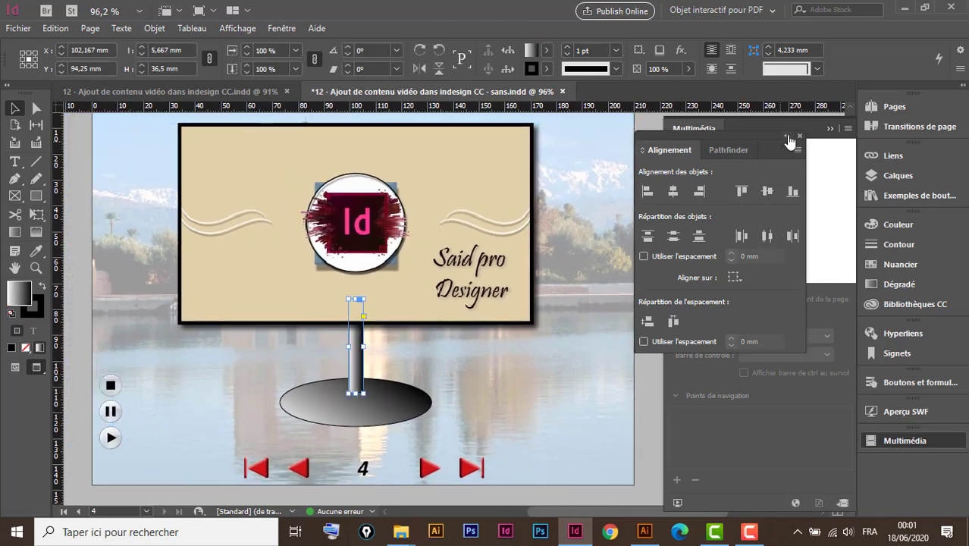
pyautogui.moveTo(758, 134); pyautogui.dragTo(925, 455)
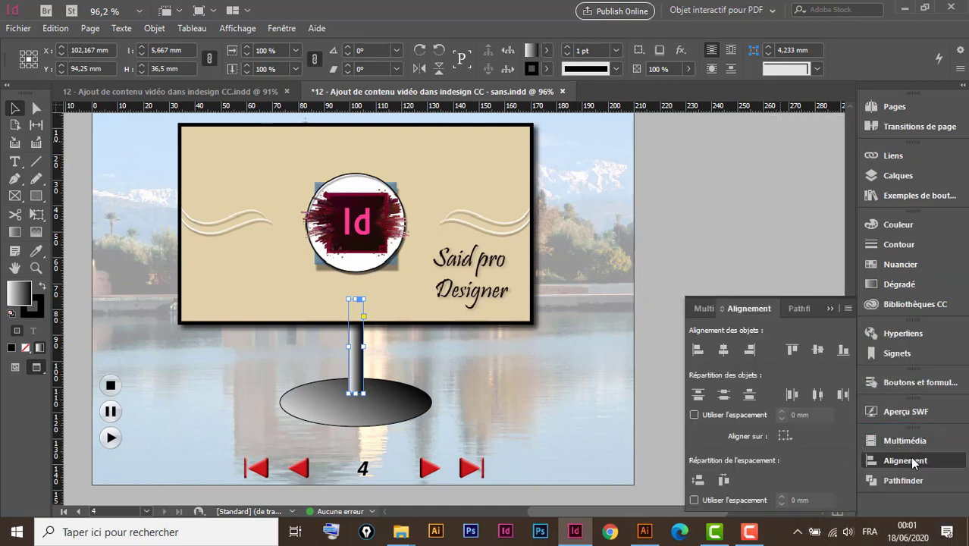
pyautogui.click(831, 308)
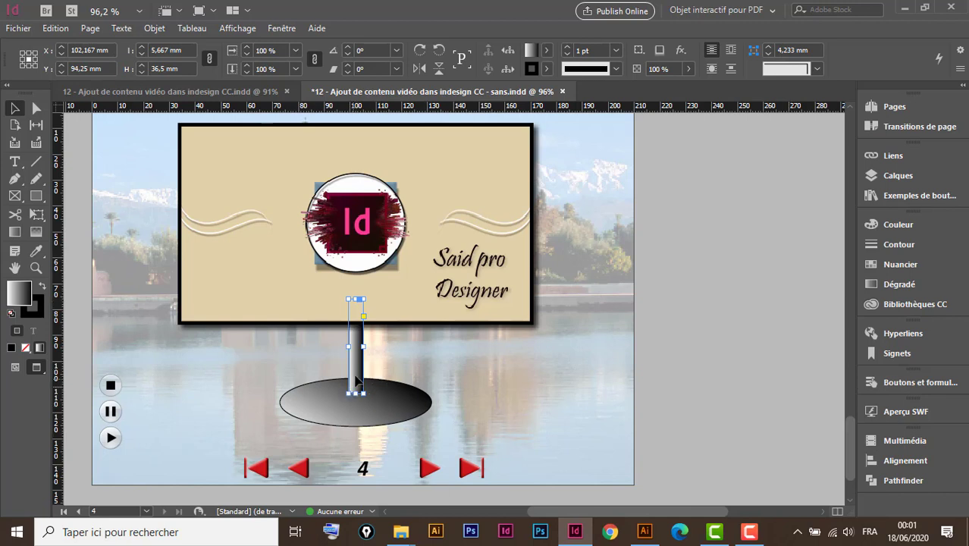
# Apply a directional feather (Contour progressif directionnel) to the lower end of the narrow rectangle, increasing only the En bas width.
pyautogui.click(680, 50)
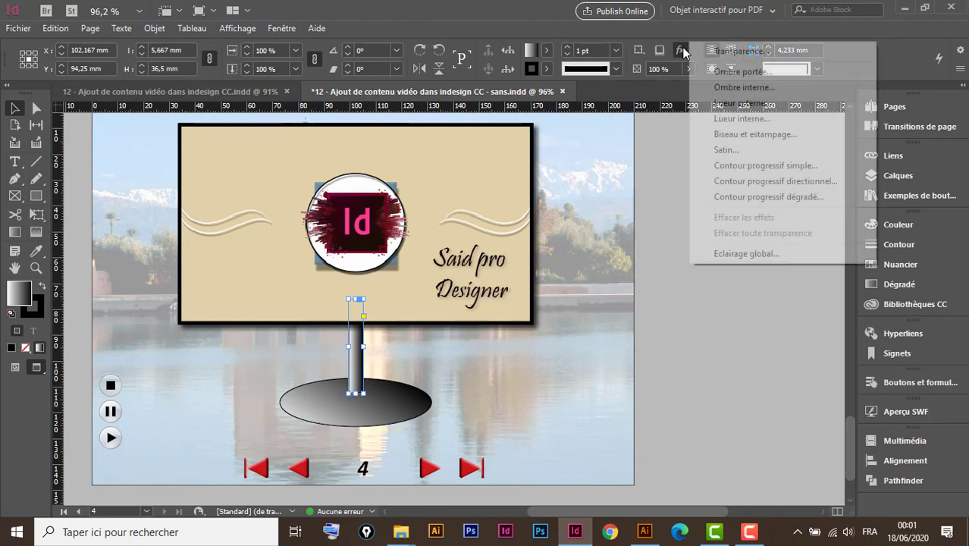
pyautogui.click(779, 181)
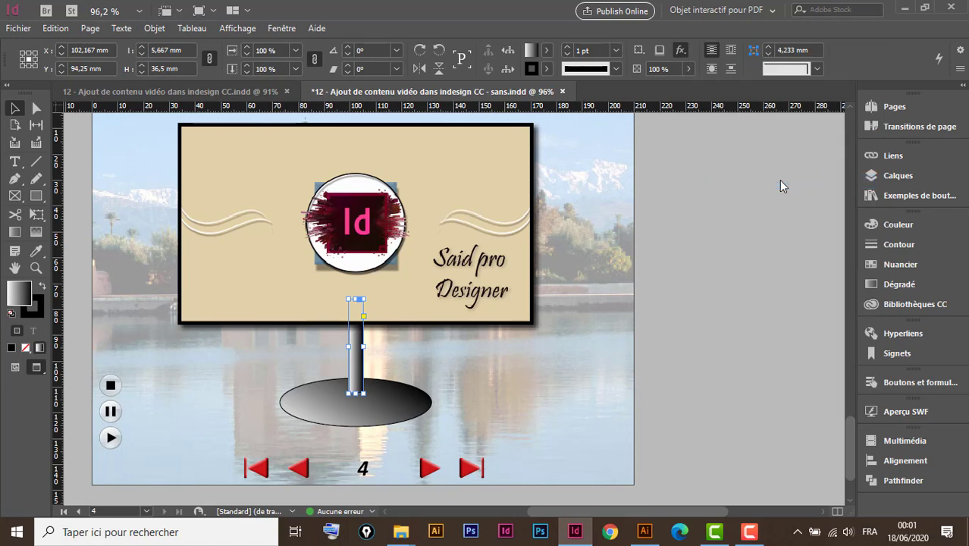
pyautogui.moveTo(566, 75); pyautogui.dragTo(719, 71)
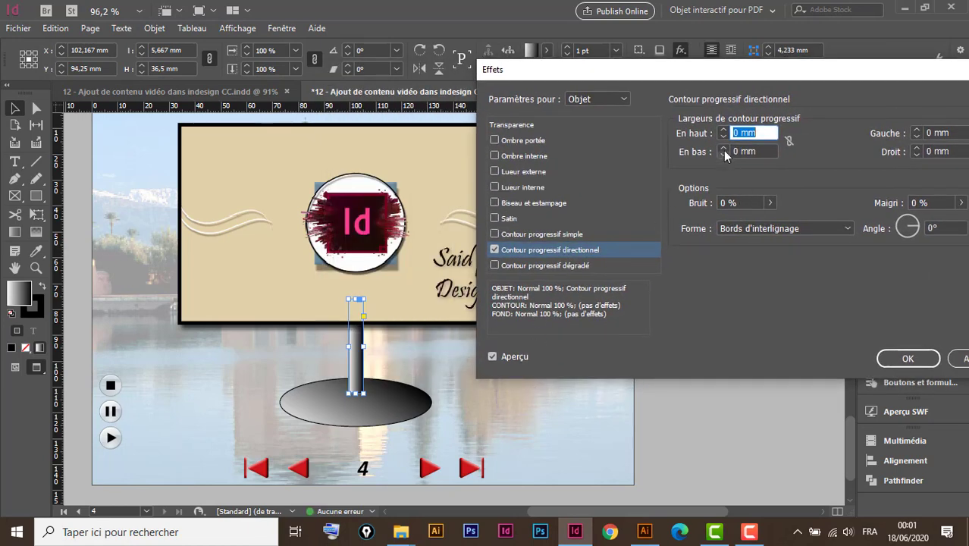
pyautogui.click(723, 148)
pyautogui.click(724, 149)
pyautogui.click(724, 148)
pyautogui.click(723, 148)
pyautogui.click(724, 148)
pyautogui.click(723, 148)
pyautogui.click(724, 155)
pyautogui.click(725, 155)
pyautogui.click(724, 148)
pyautogui.click(899, 360)
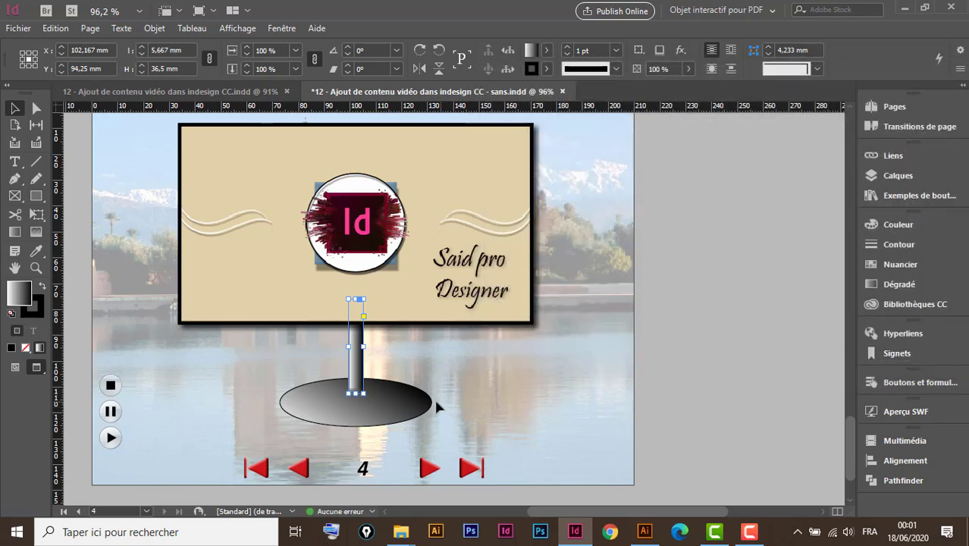
# Resize the gradient ellipse to about 72 mm wide and 19.5 mm high.
pyautogui.click(422, 411)
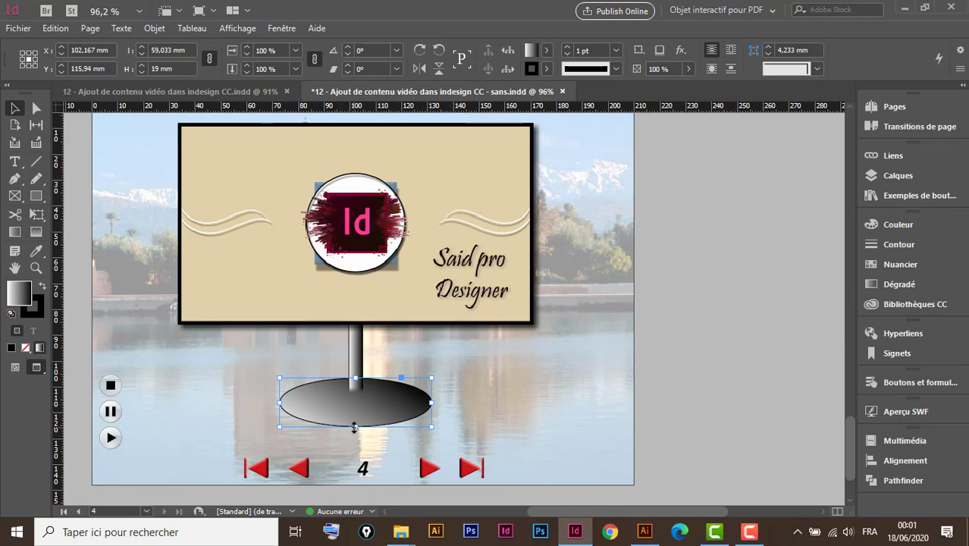
pyautogui.moveTo(358, 427); pyautogui.dragTo(358, 418)
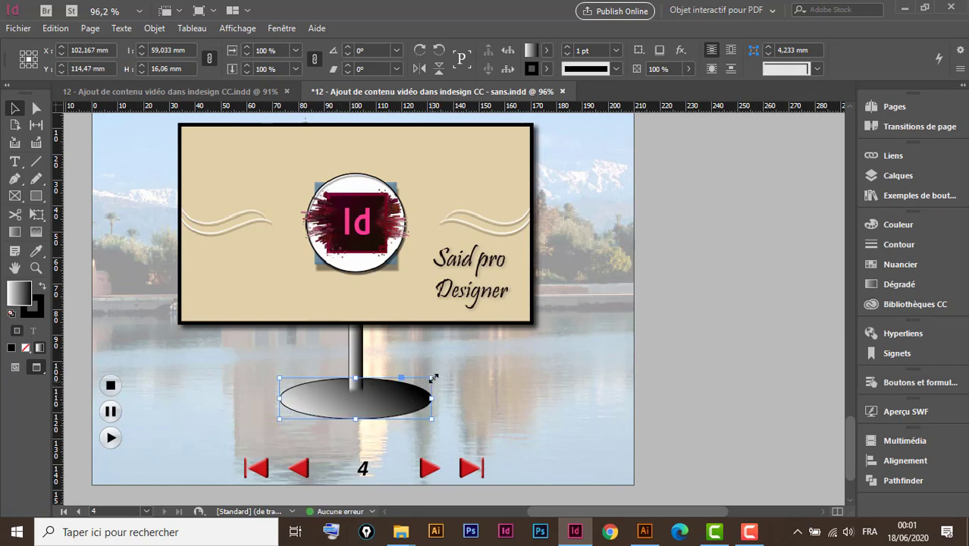
pyautogui.moveTo(433, 378); pyautogui.dragTo(455, 374)
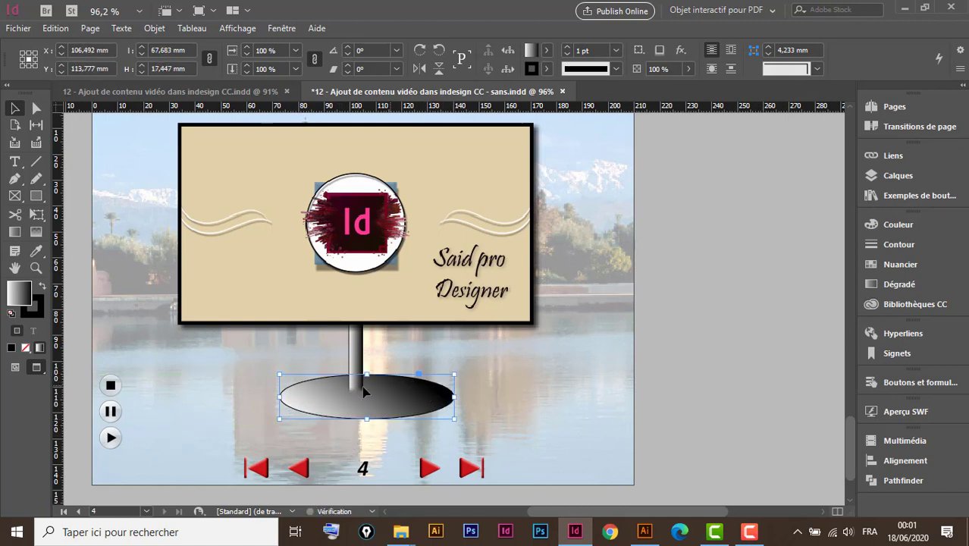
pyautogui.moveTo(278, 373); pyautogui.dragTo(268, 369)
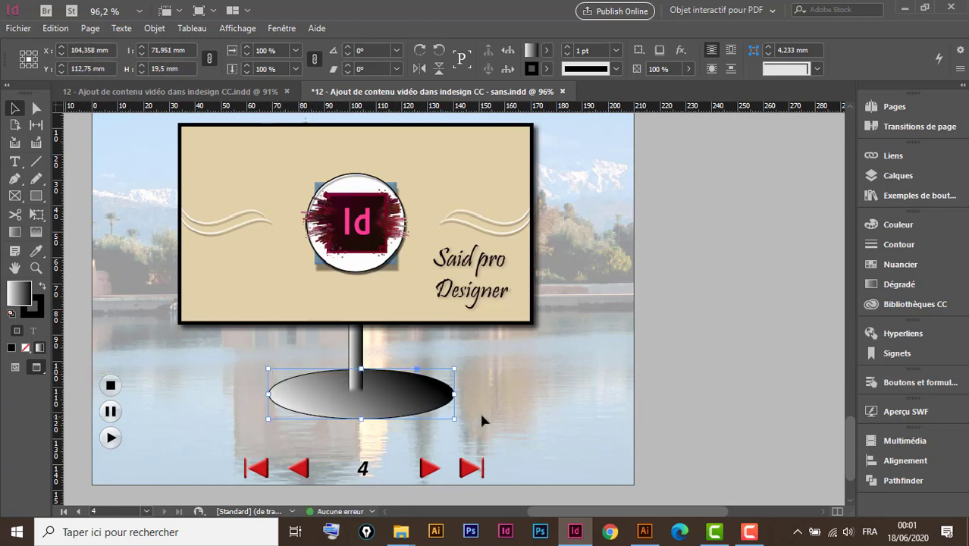
# Recentre the resized ellipse horizontally with the narrow rectangle and video frame, deselect everything and collapse the Alignement panel.
pyautogui.moveTo(571, 313); pyautogui.dragTo(314, 429)
pyautogui.click(902, 462)
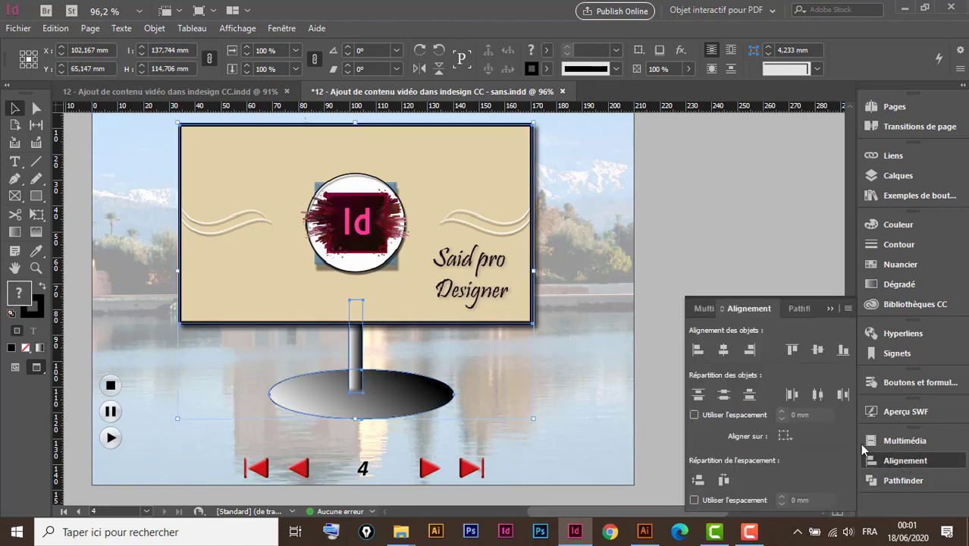
pyautogui.click(724, 351)
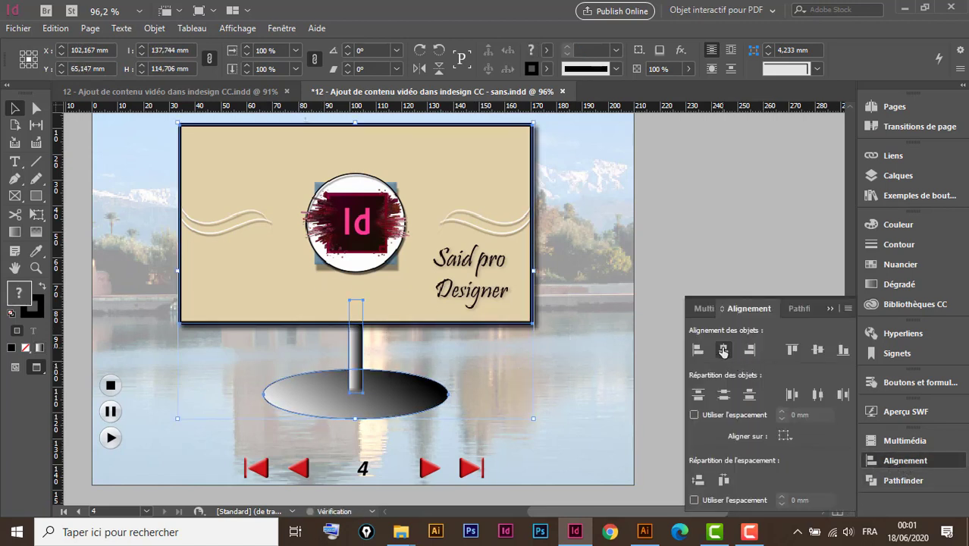
pyautogui.click(575, 400)
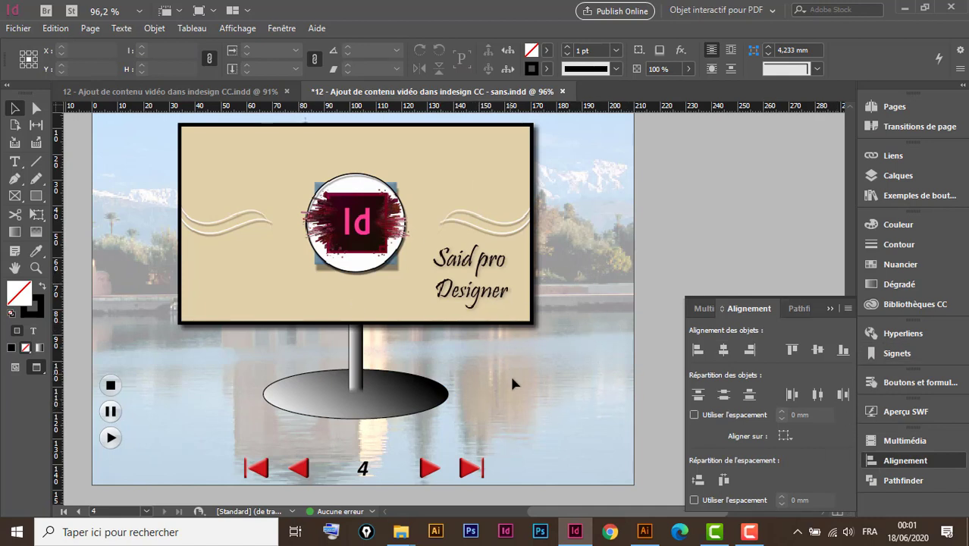
pyautogui.click(830, 309)
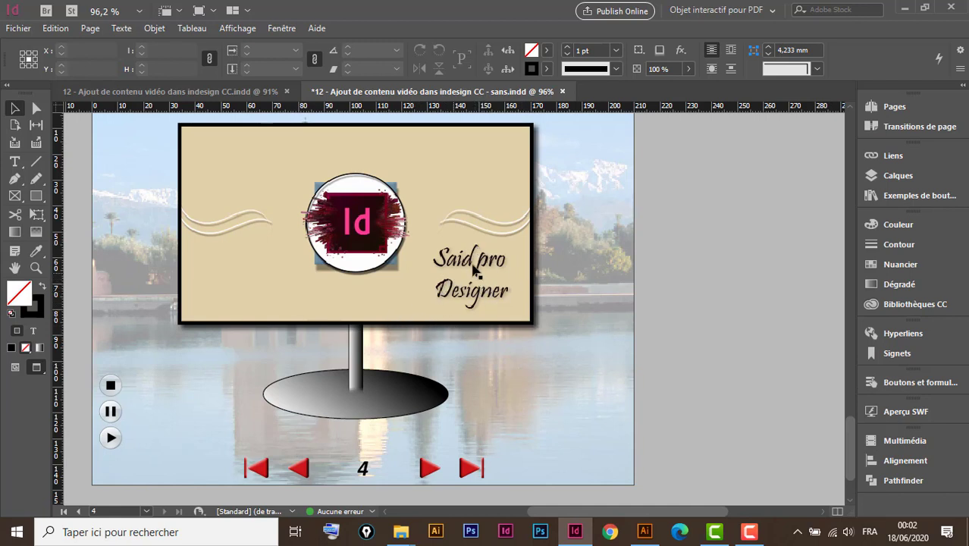
# Enable Lire au chargement de la page for the video frame.
pyautogui.click(504, 210)
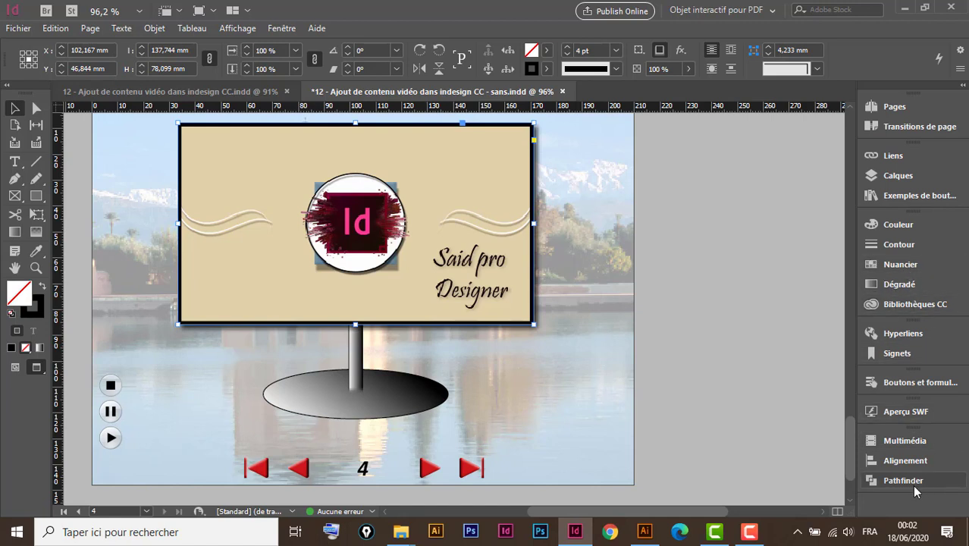
pyautogui.click(903, 440)
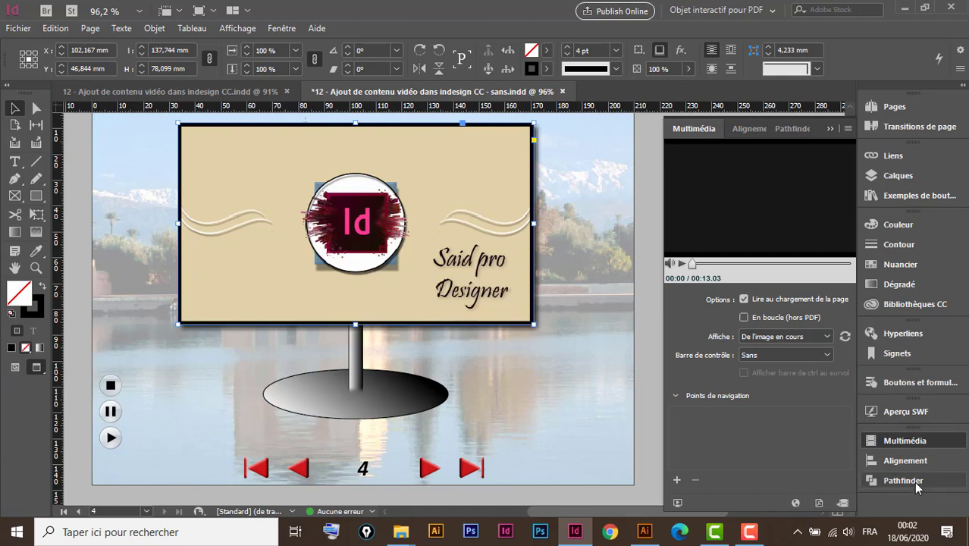
# Preview the whole document in Aperçu SWF and page forward from page 1 to the video on page 4.
pyautogui.click(897, 415)
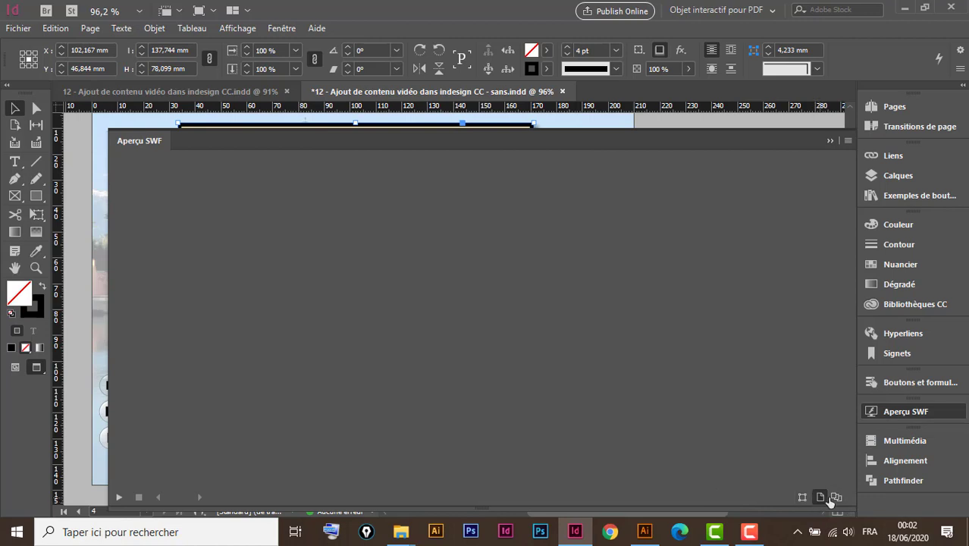
pyautogui.click(837, 497)
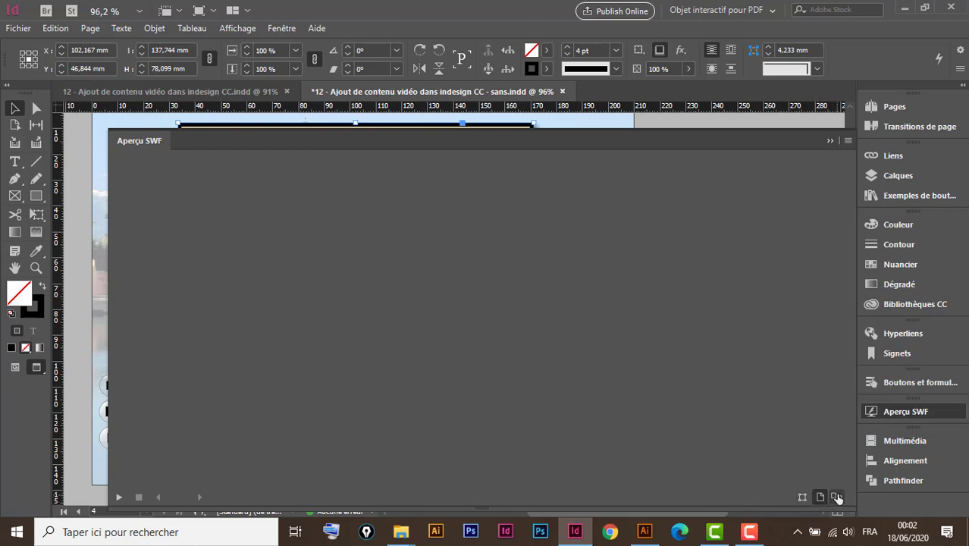
pyautogui.click(119, 499)
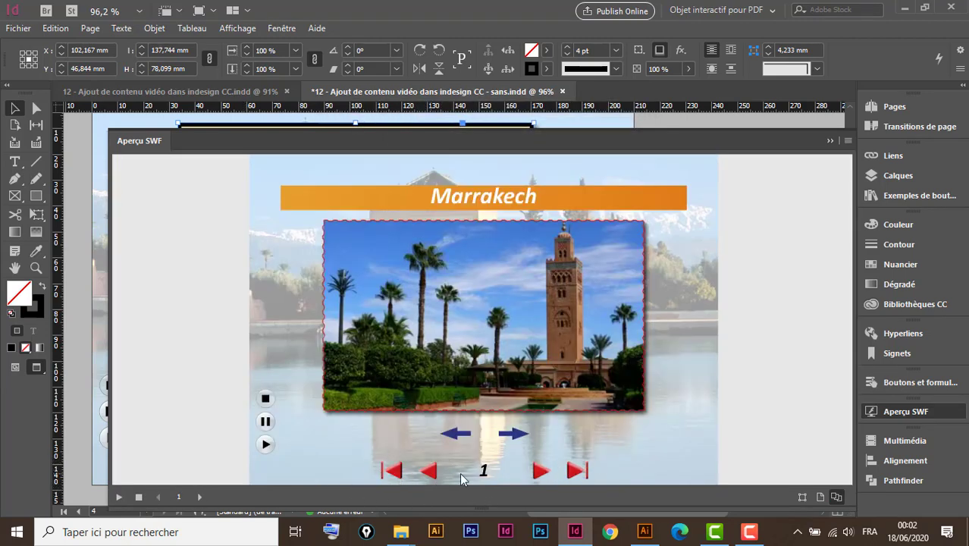
pyautogui.click(540, 474)
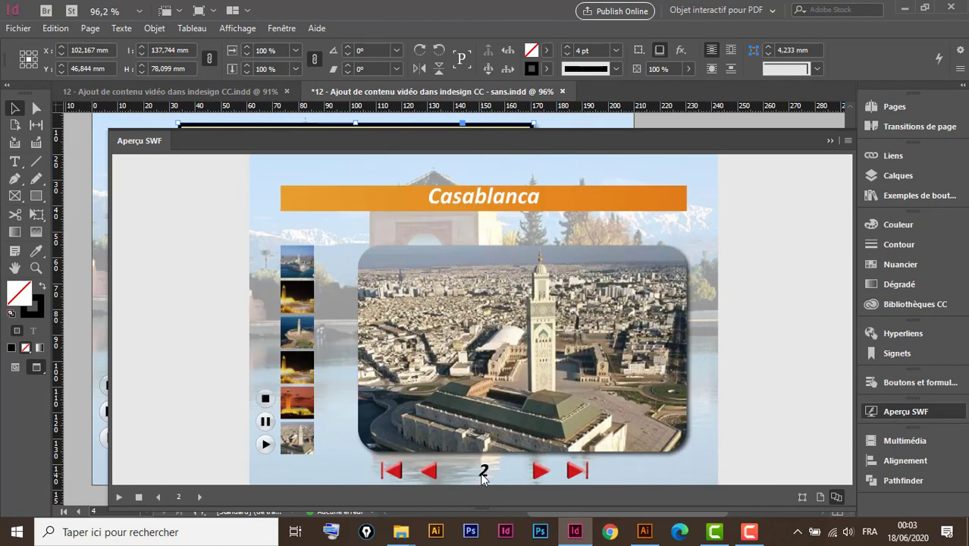
pyautogui.click(540, 472)
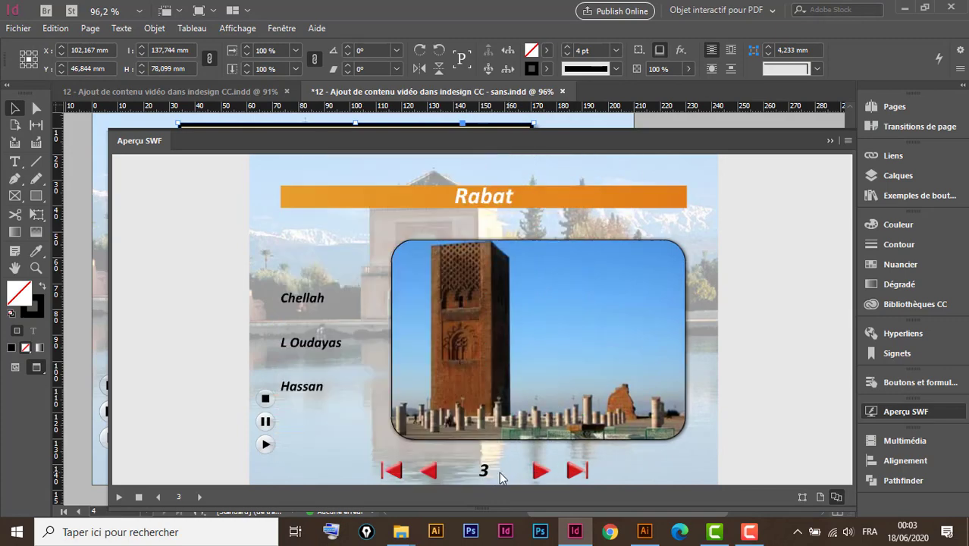
pyautogui.click(540, 472)
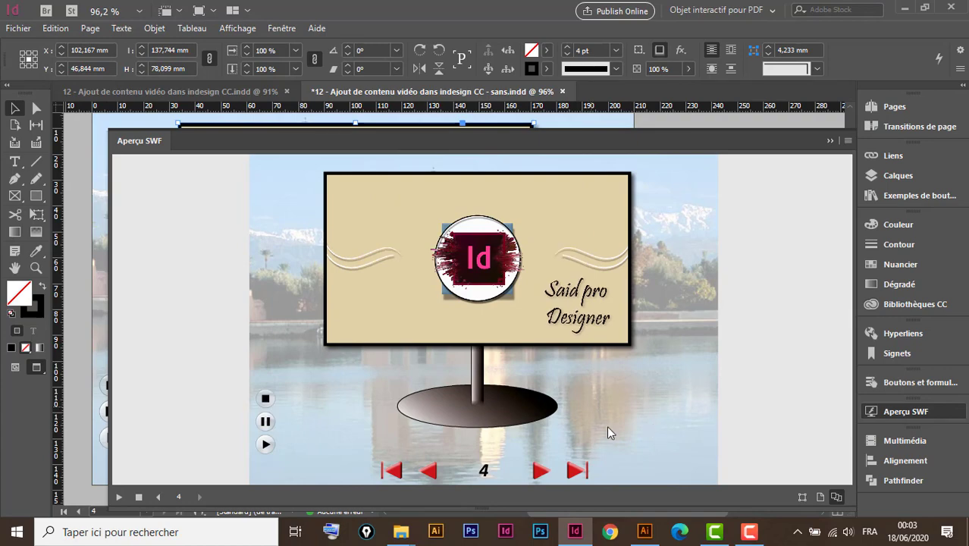
# Test the previous, last and first page buttons in the preview, and collapse the preview.
pyautogui.click(429, 471)
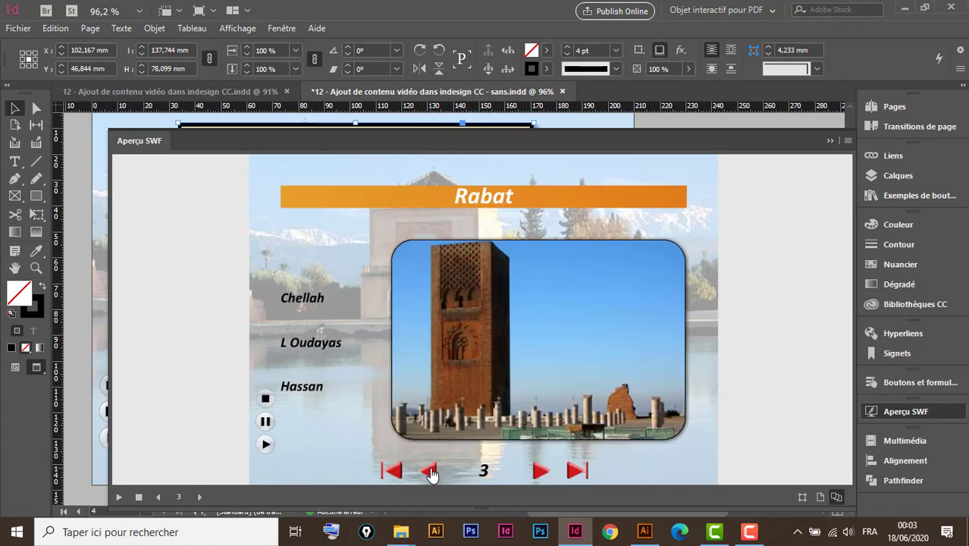
pyautogui.click(429, 472)
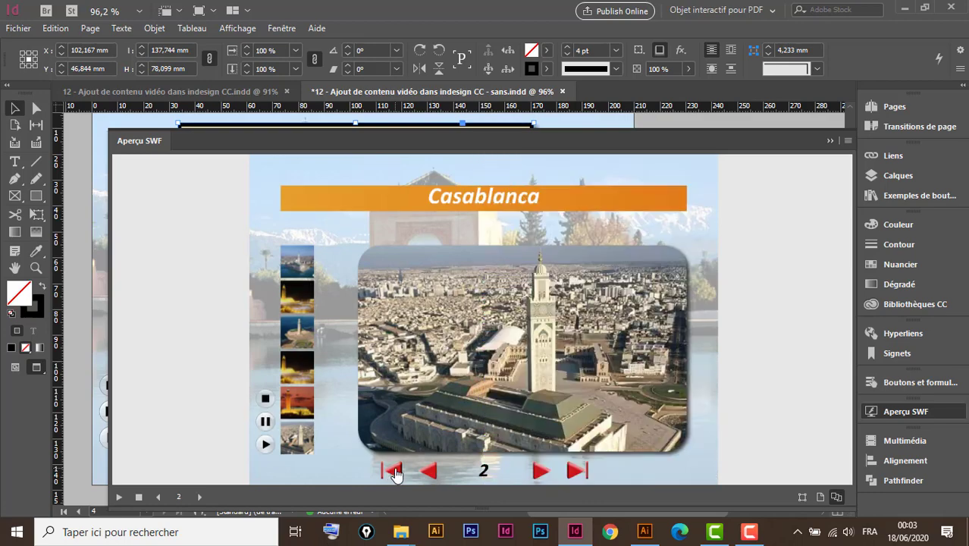
pyautogui.click(578, 471)
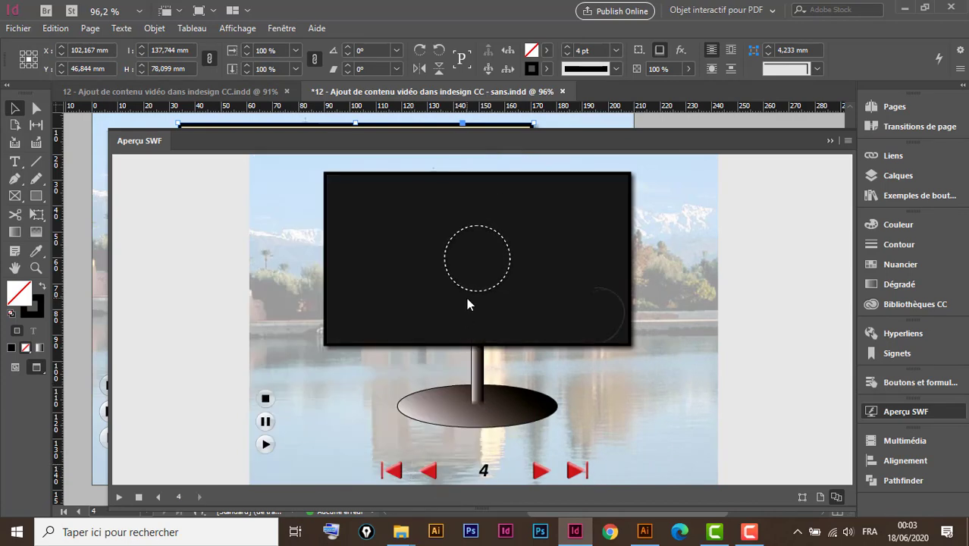
pyautogui.click(393, 472)
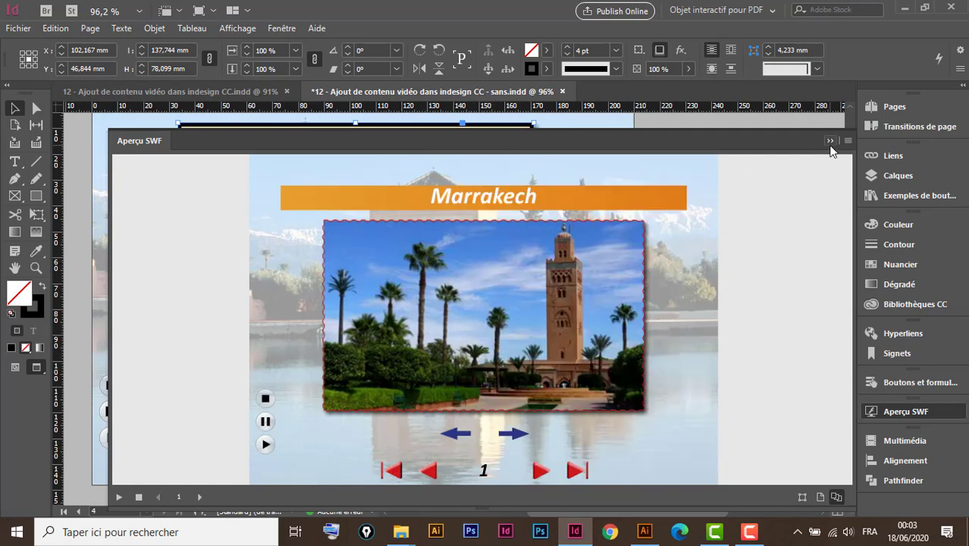
pyautogui.click(830, 142)
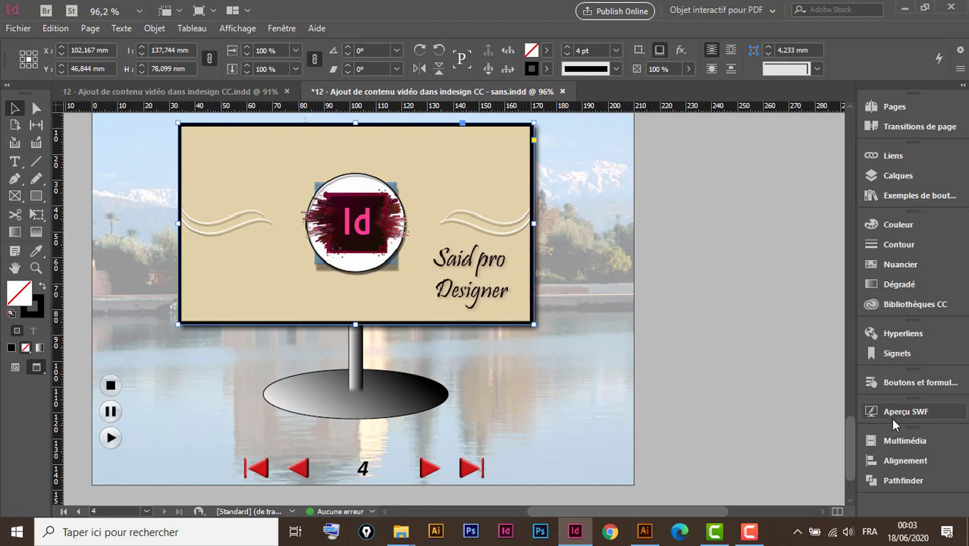
# Disable Lire au chargement de la page for the selected video.
pyautogui.click(903, 443)
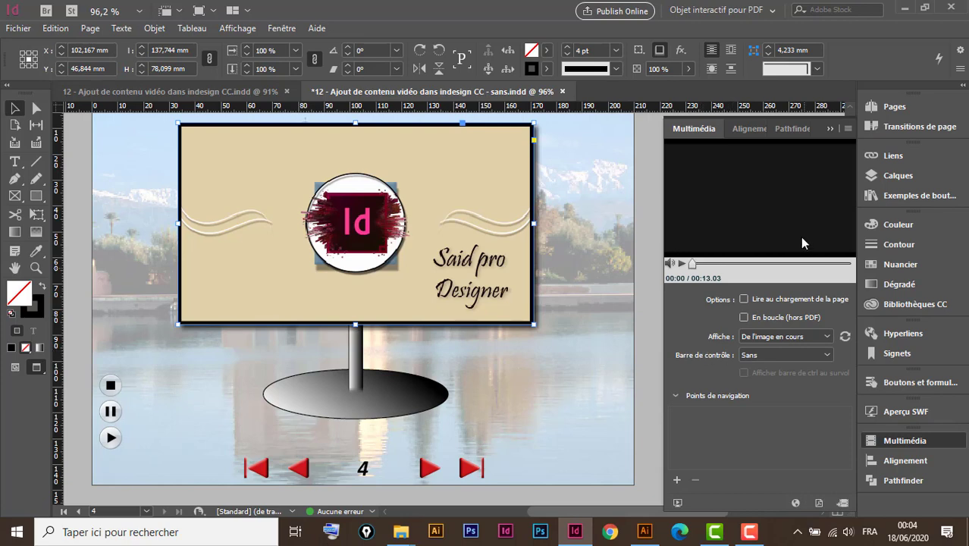
# Switch to the untitled Illustrator document with the orange playback symbols and open the Mobile symbol library.
pyautogui.click(827, 124)
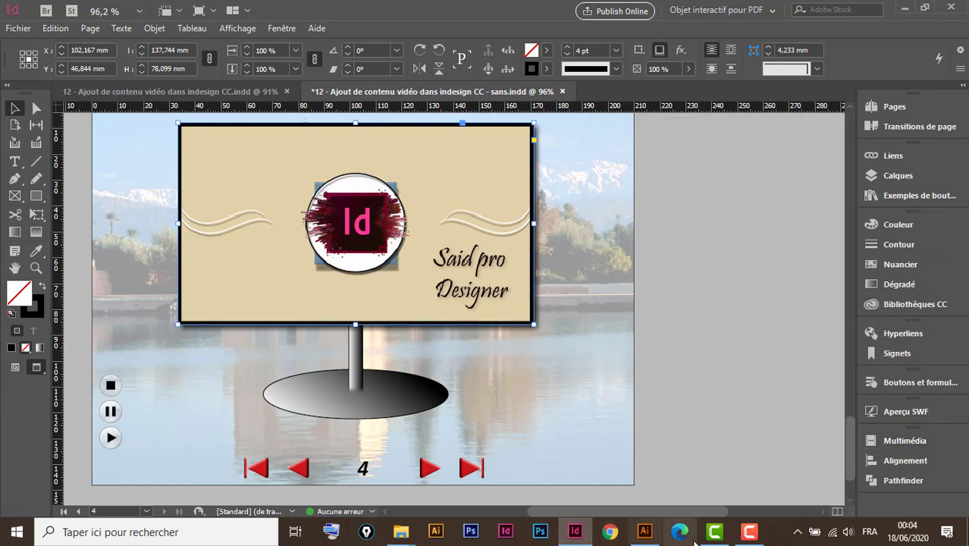
pyautogui.click(645, 532)
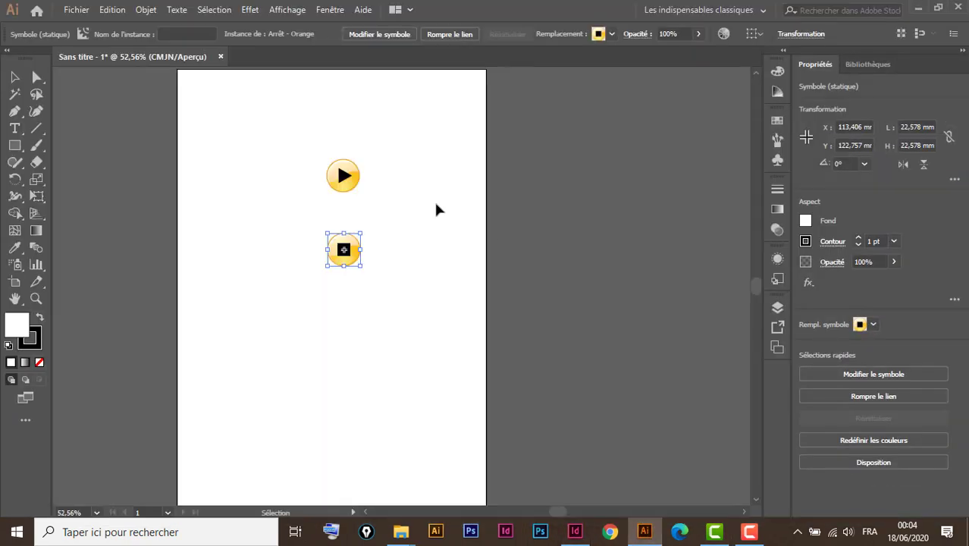
pyautogui.moveTo(385, 145); pyautogui.dragTo(325, 194)
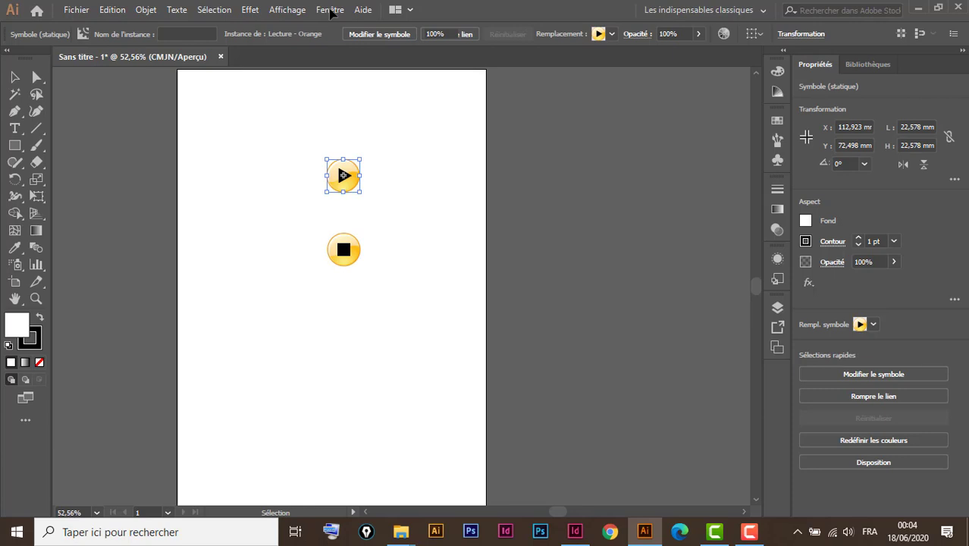
pyautogui.click(330, 10)
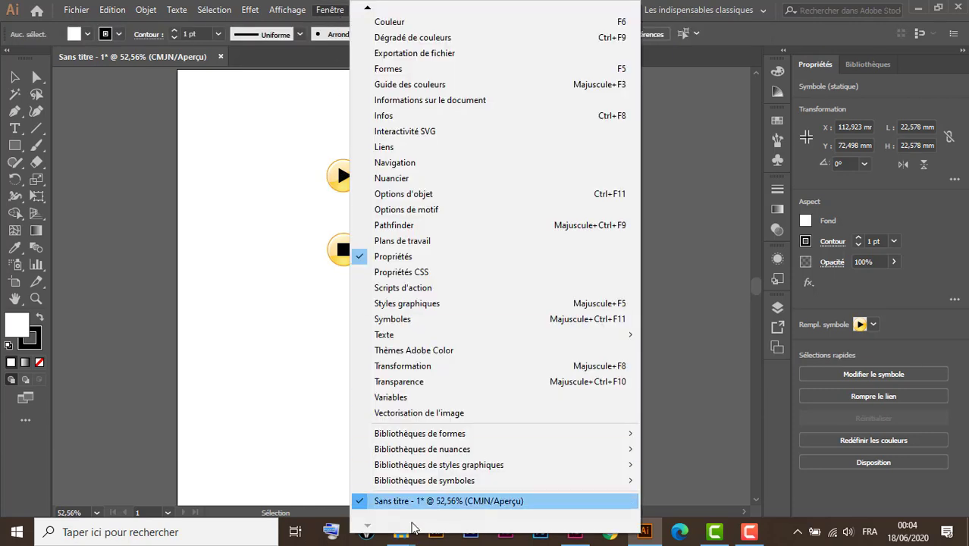
pyautogui.moveTo(479, 484)
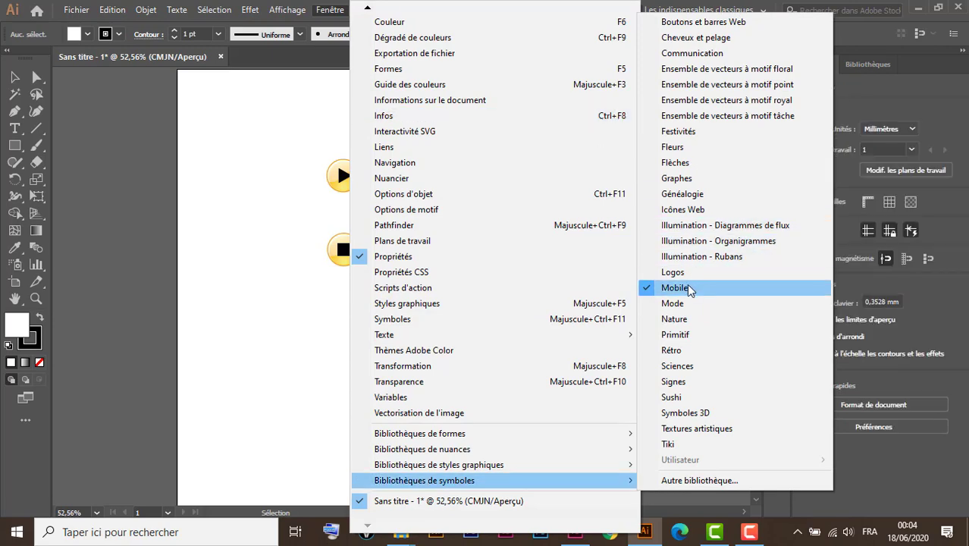
pyautogui.click(692, 289)
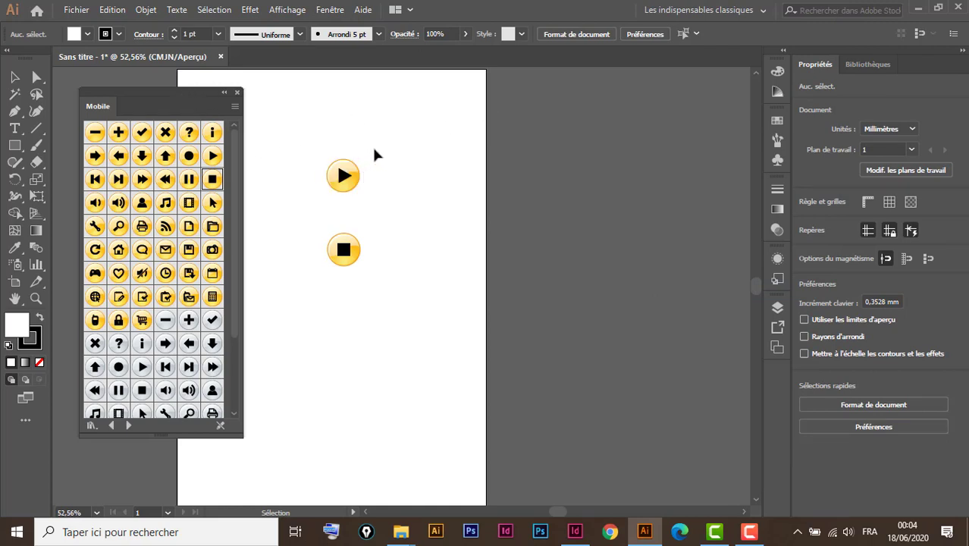
# Copy the orange play symbol from Illustrator and paste it onto page 4 of the InDesign document.
pyautogui.moveTo(375, 150); pyautogui.dragTo(329, 195)
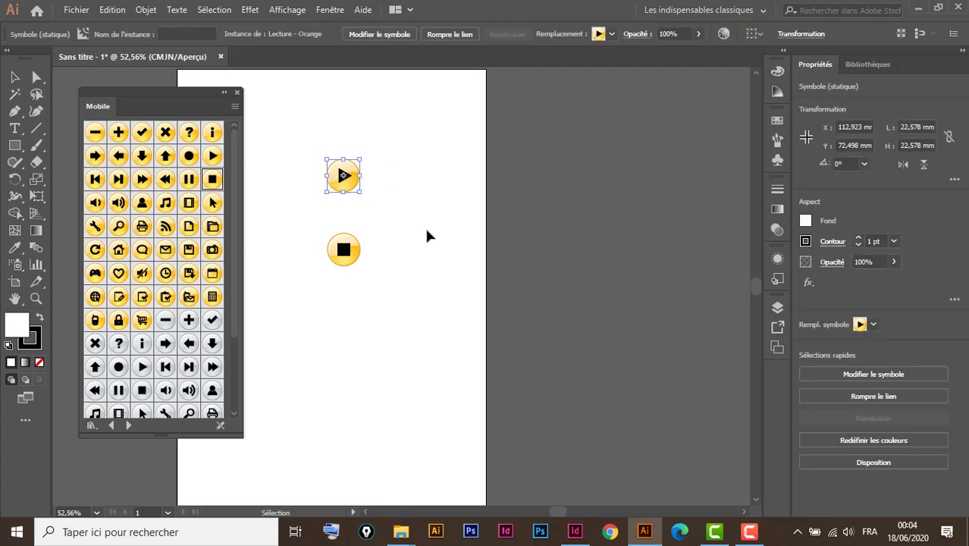
pyautogui.press('a')
pyautogui.click(575, 533)
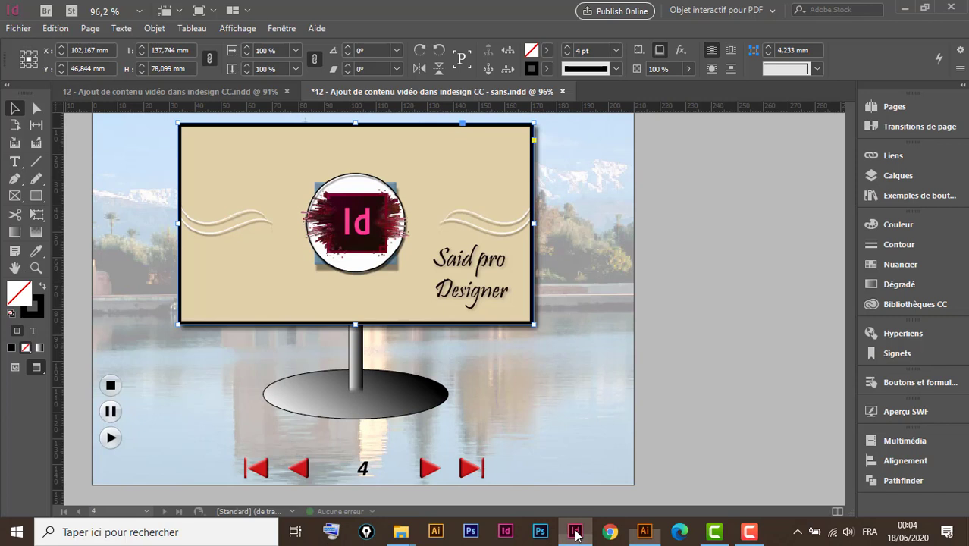
pyautogui.click(525, 372)
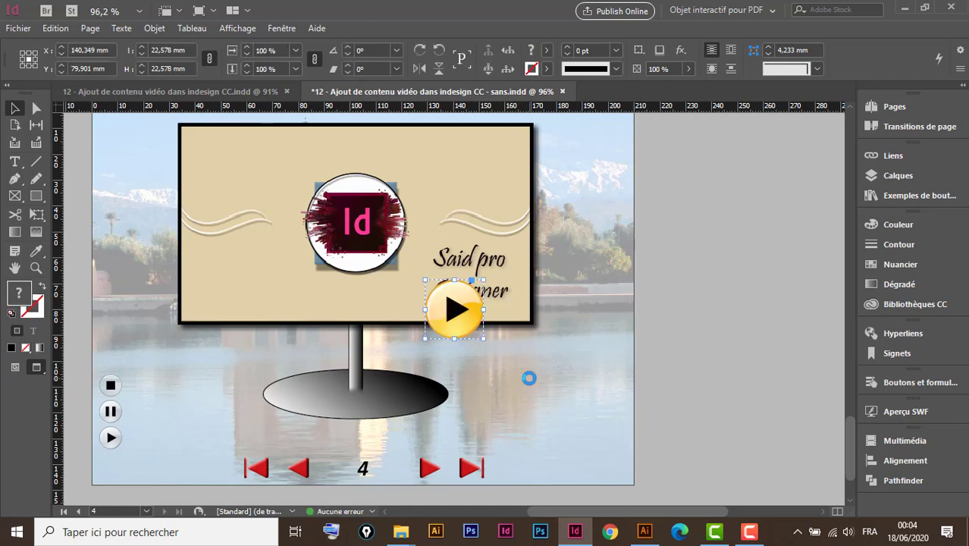
# Scale the play symbol proportionally to about 8.8 mm and place it just below the video frame, right of the stand.
pyautogui.moveTo(469, 326); pyautogui.dragTo(505, 384)
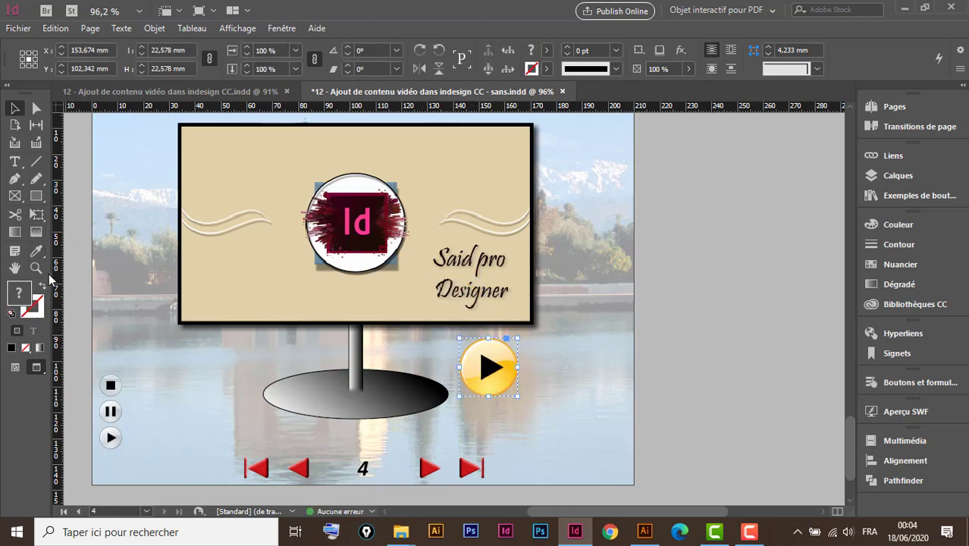
pyautogui.click(36, 215)
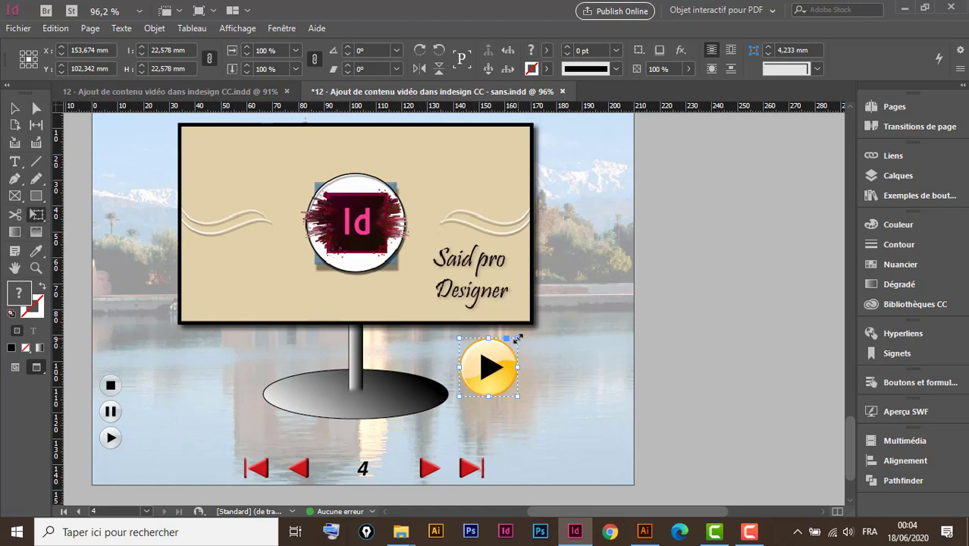
pyautogui.moveTo(519, 338); pyautogui.dragTo(490, 383)
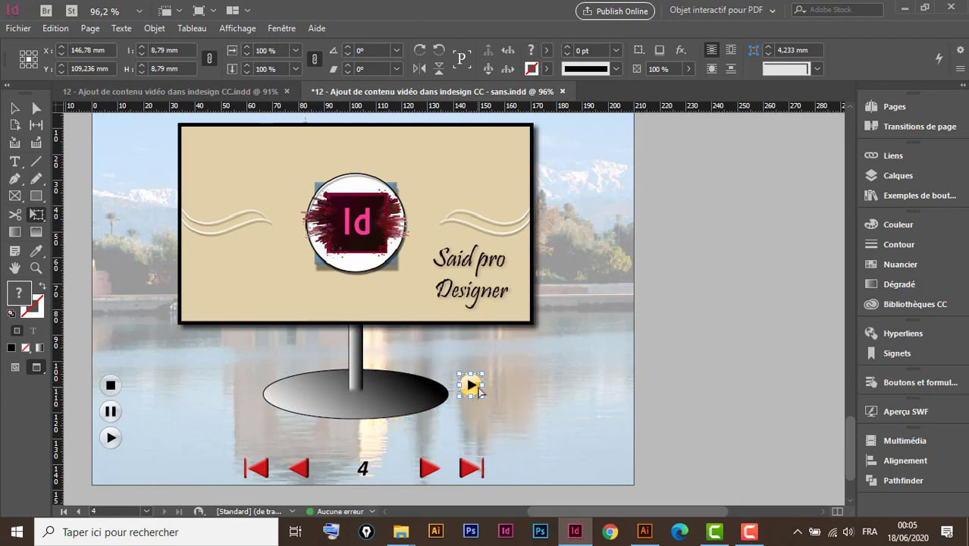
pyautogui.moveTo(479, 388); pyautogui.dragTo(487, 354)
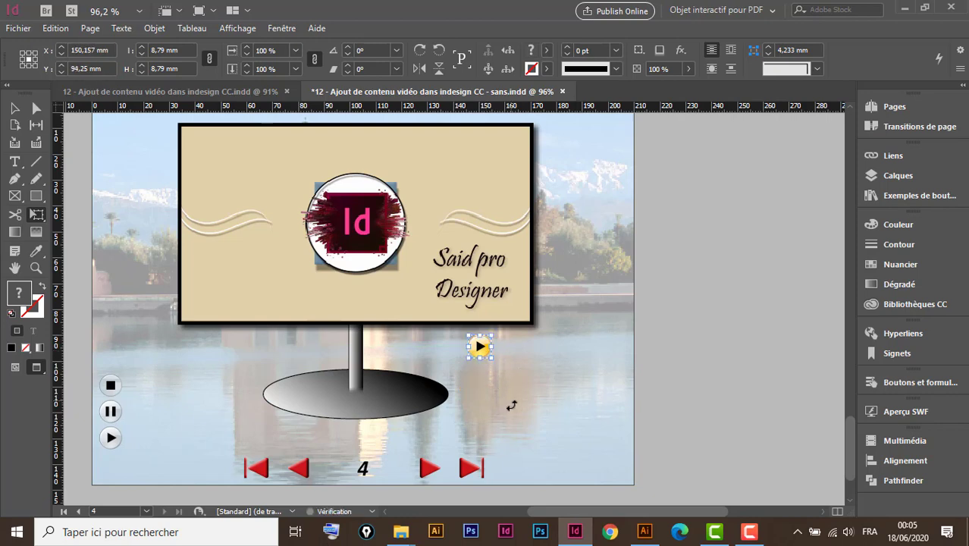
# Copy the orange stop symbol from Illustrator and paste it onto page 4 of the InDesign document.
pyautogui.click(645, 532)
pyautogui.click(341, 251)
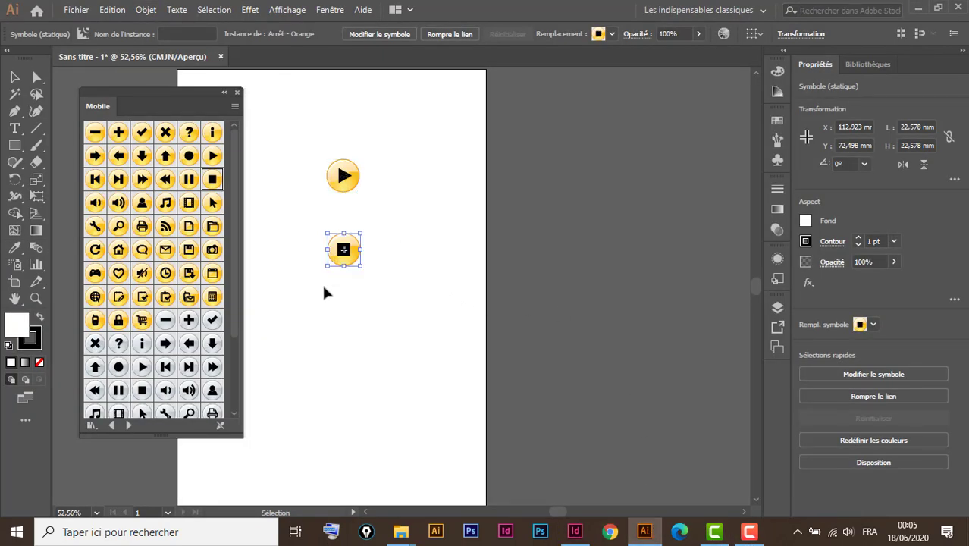
pyautogui.press('a')
pyautogui.press('v')
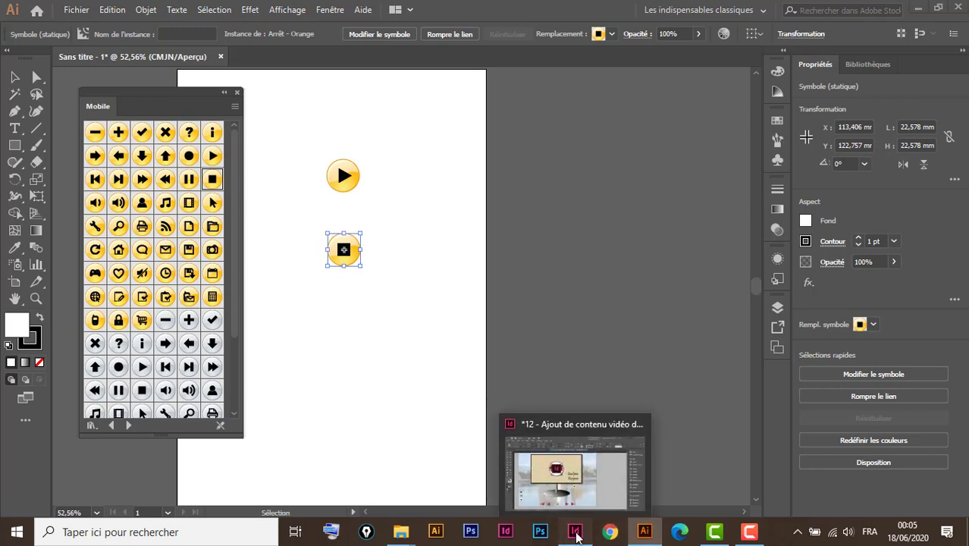
pyautogui.click(577, 537)
pyautogui.click(15, 108)
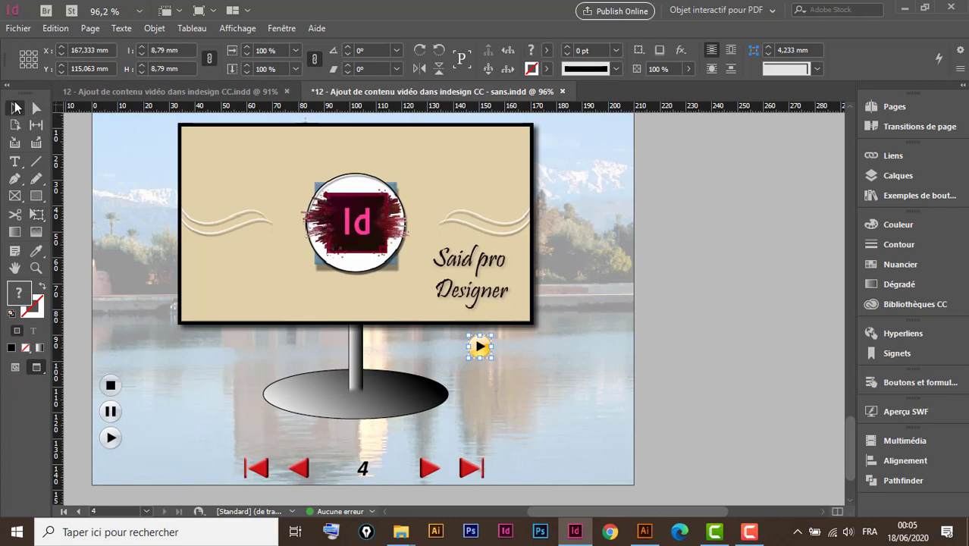
pyautogui.click(534, 413)
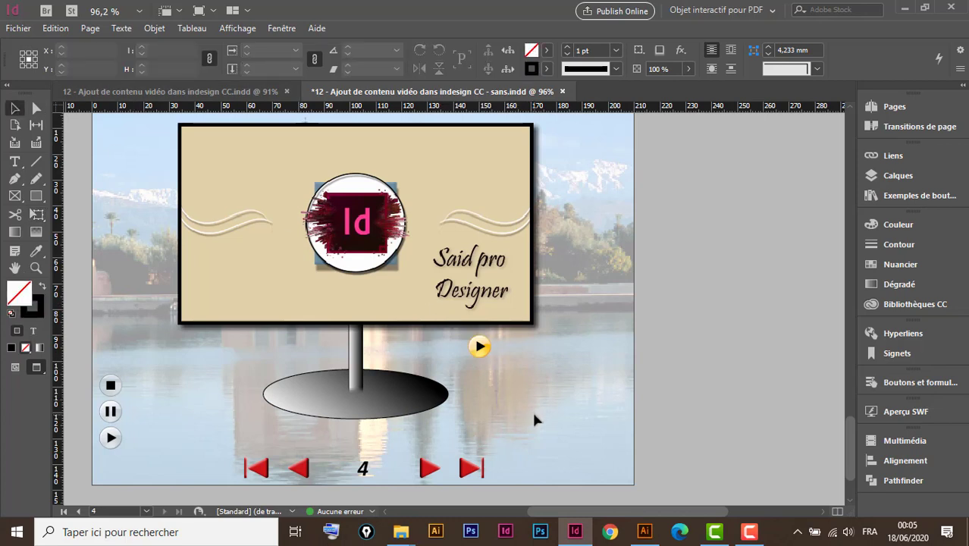
pyautogui.hotkey('ctrl', 'v')
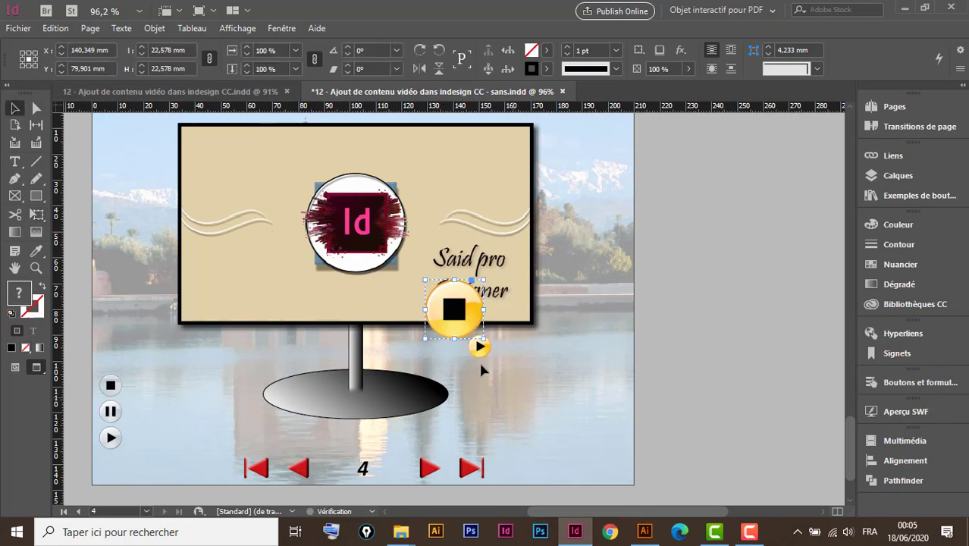
# Move the stop symbol off the video frame, to the right of the play symbol, and scale it proportionally to about 8 mm.
pyautogui.click(36, 216)
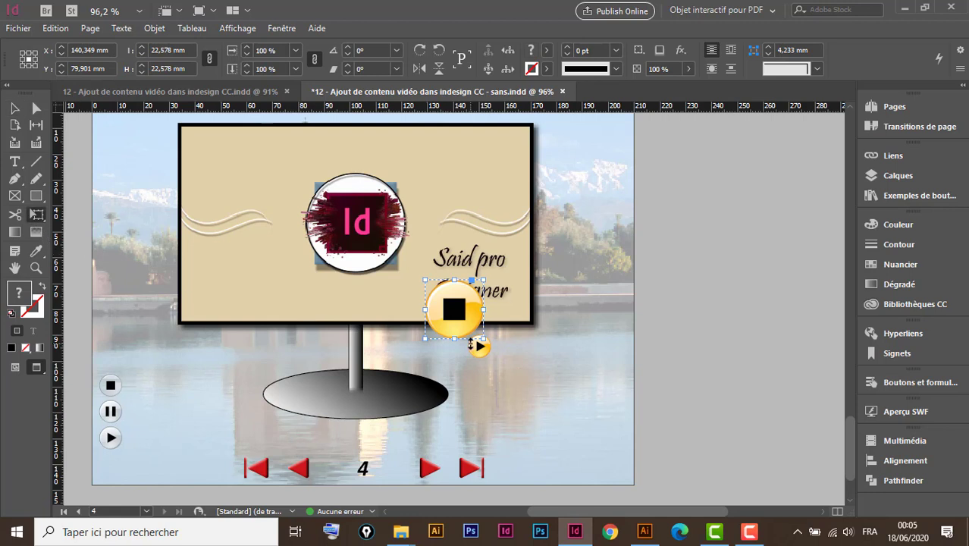
pyautogui.moveTo(466, 326); pyautogui.dragTo(559, 382)
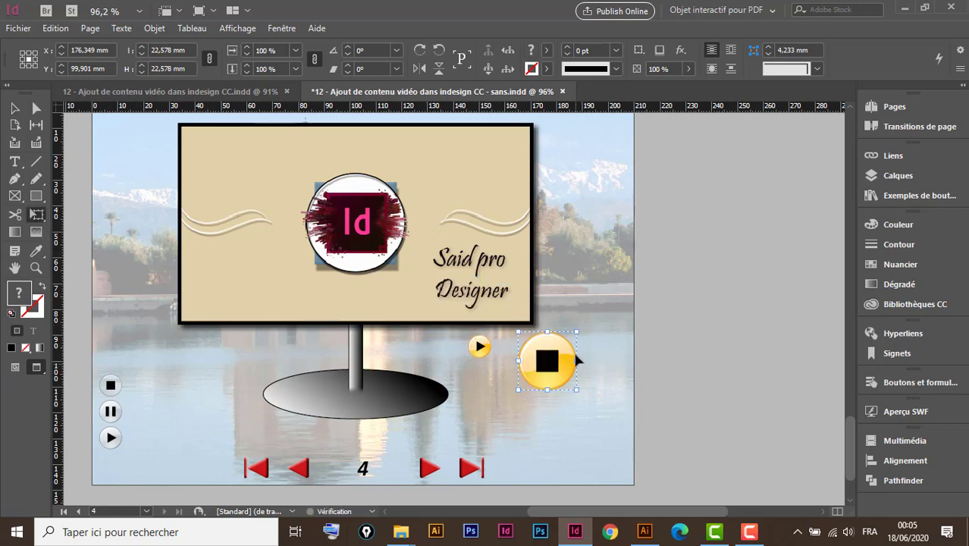
pyautogui.moveTo(575, 333); pyautogui.dragTo(546, 375)
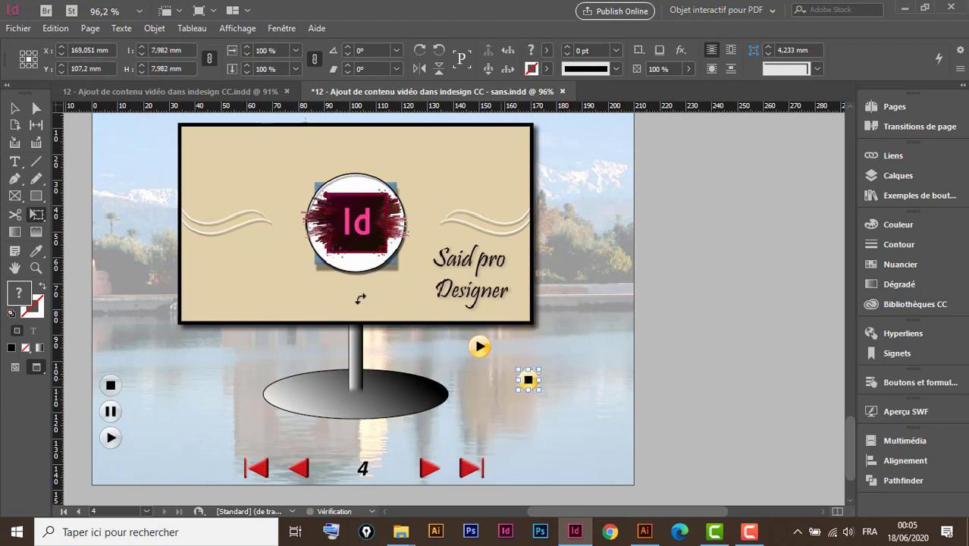
pyautogui.click(14, 108)
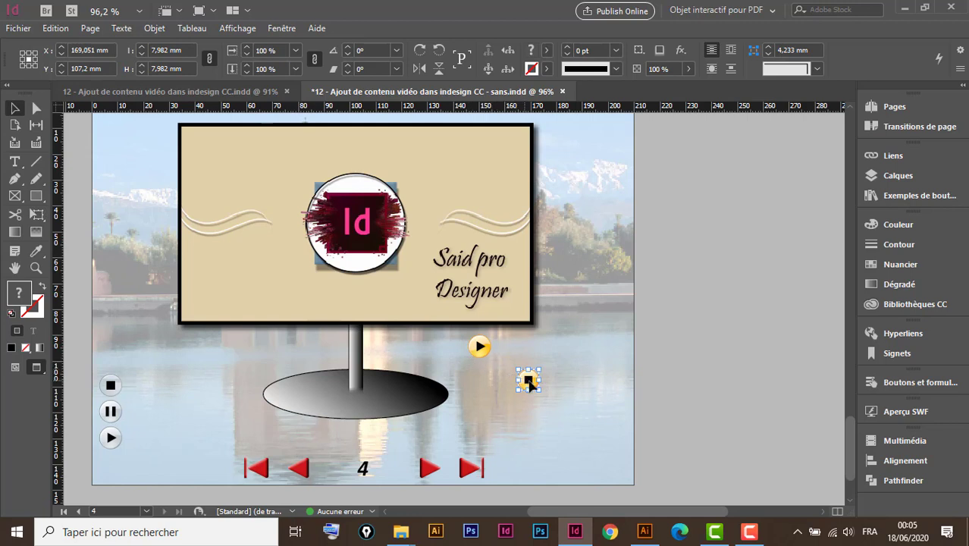
pyautogui.moveTo(529, 370); pyautogui.dragTo(516, 349)
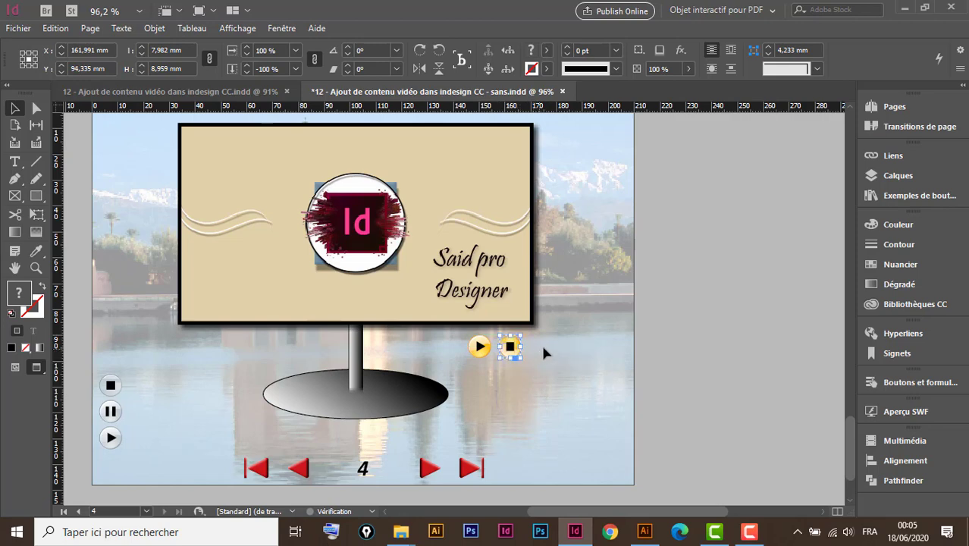
pyautogui.moveTo(599, 278); pyautogui.dragTo(370, 418)
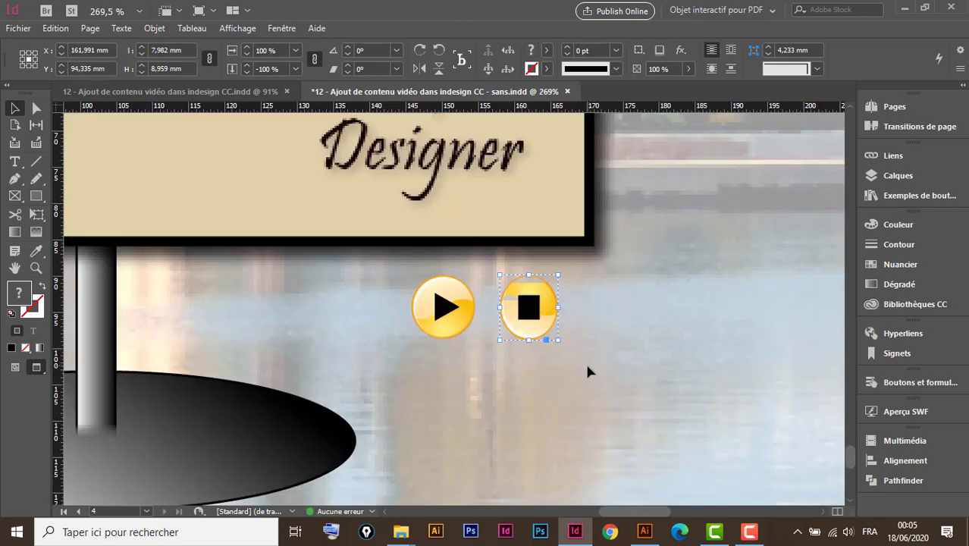
pyautogui.hotkey('ctrl', 'z')
pyautogui.hotkey('ctrl', 'z')
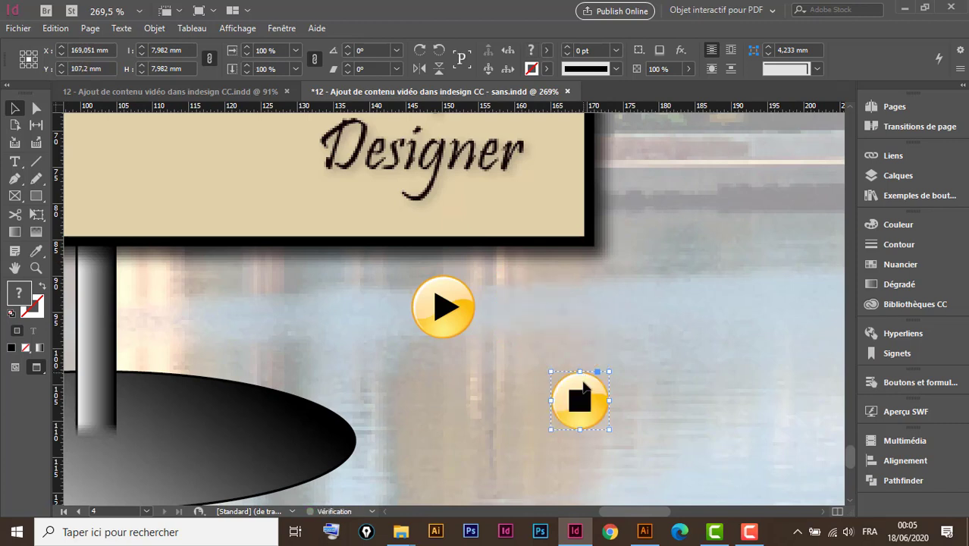
# Overlay the stop symbol on the play symbol and scale it proportionally to about 8.6 mm to match its size.
pyautogui.click(37, 217)
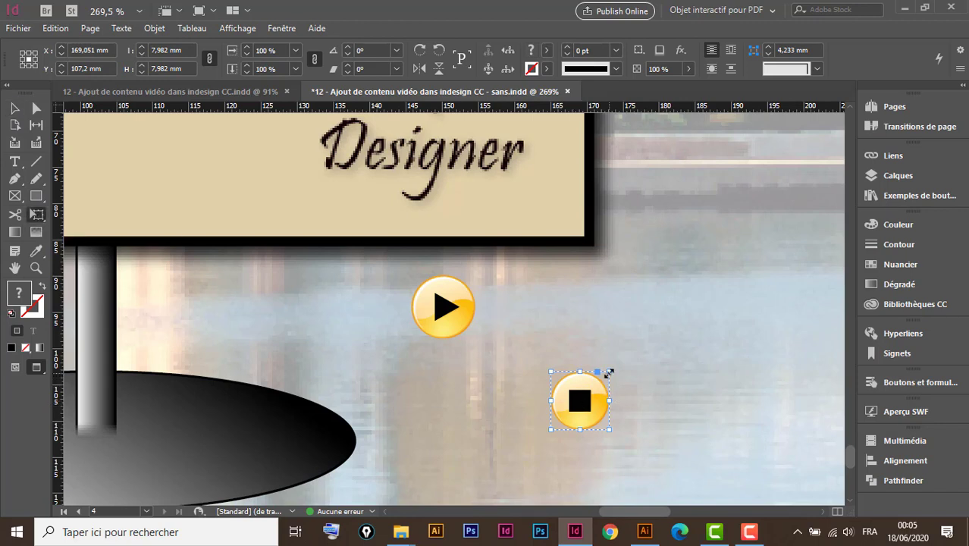
pyautogui.moveTo(609, 373)
pyautogui.mouseDown()
pyautogui.moveTo(648, 332)
pyautogui.moveTo(608, 374)
pyautogui.mouseUp()
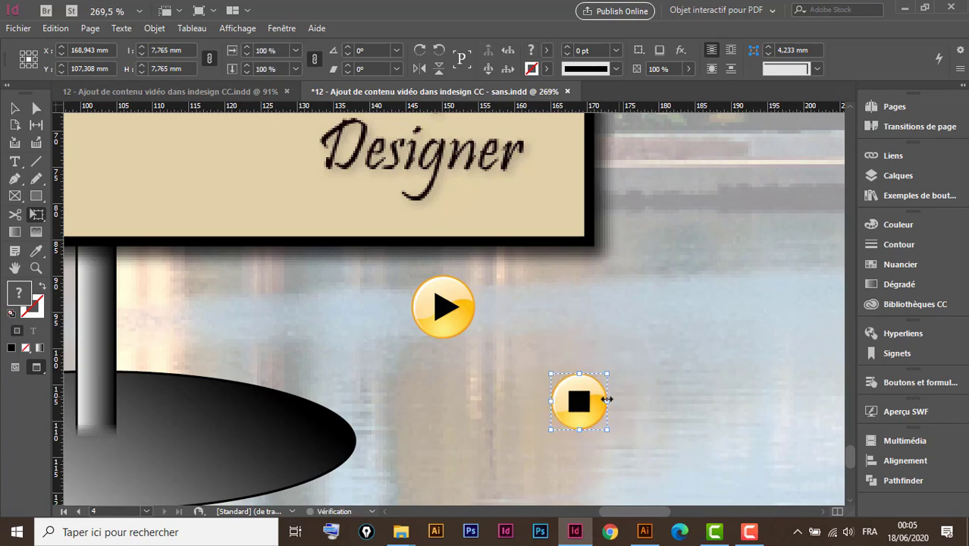
pyautogui.click(467, 311)
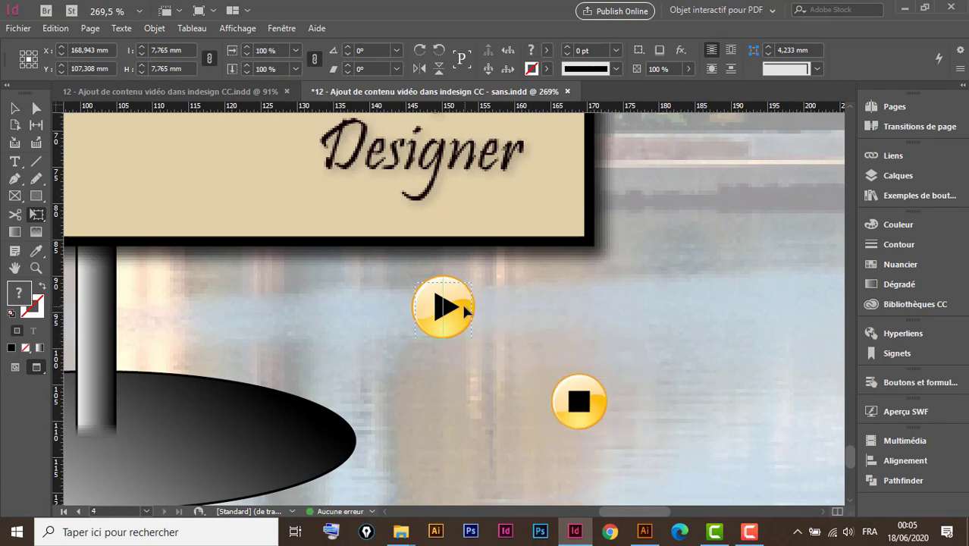
pyautogui.moveTo(466, 310); pyautogui.dragTo(464, 309)
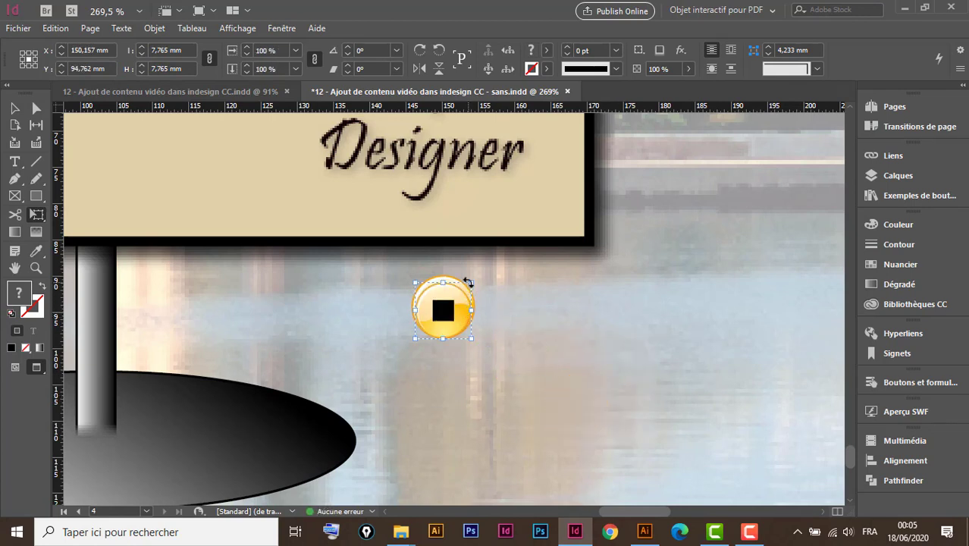
pyautogui.moveTo(471, 282); pyautogui.dragTo(473, 282)
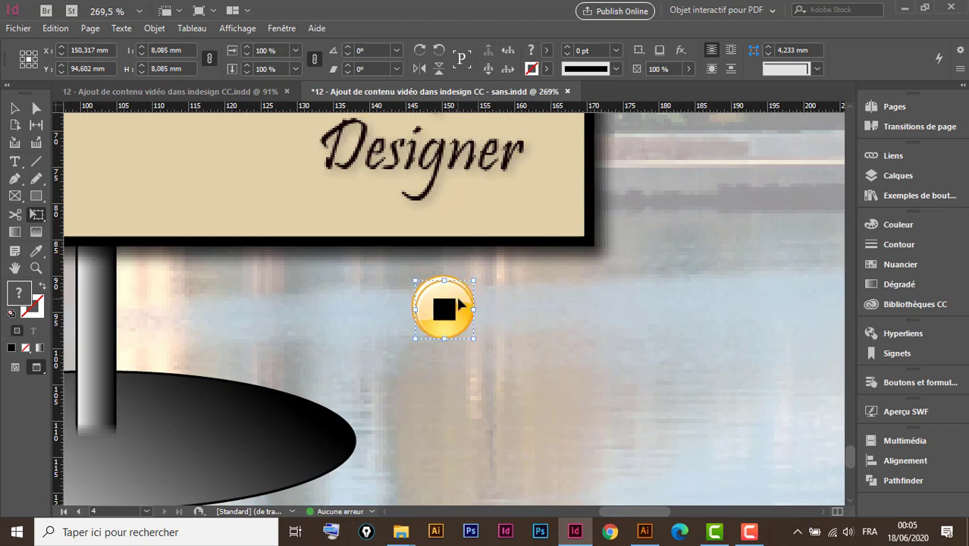
pyautogui.moveTo(458, 293); pyautogui.dragTo(458, 291)
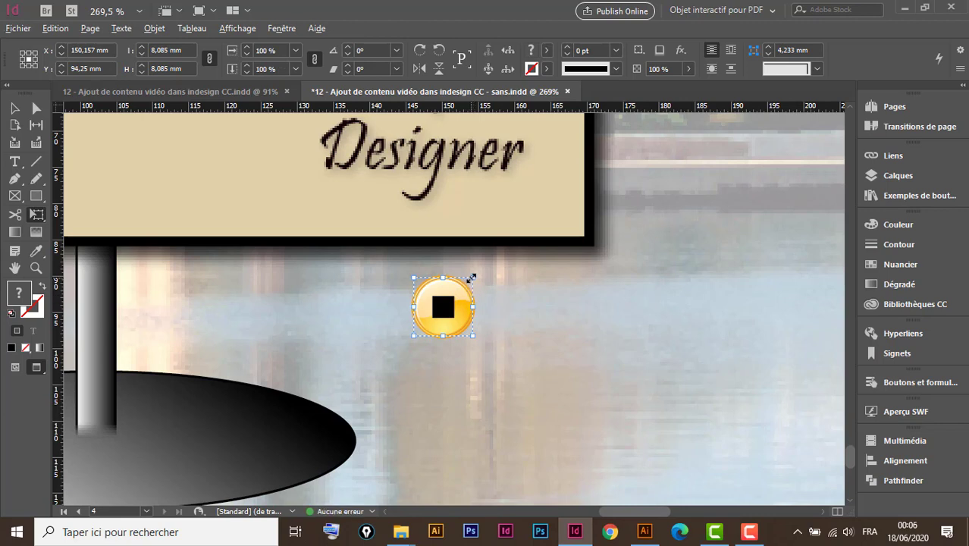
pyautogui.moveTo(471, 279); pyautogui.dragTo(474, 273)
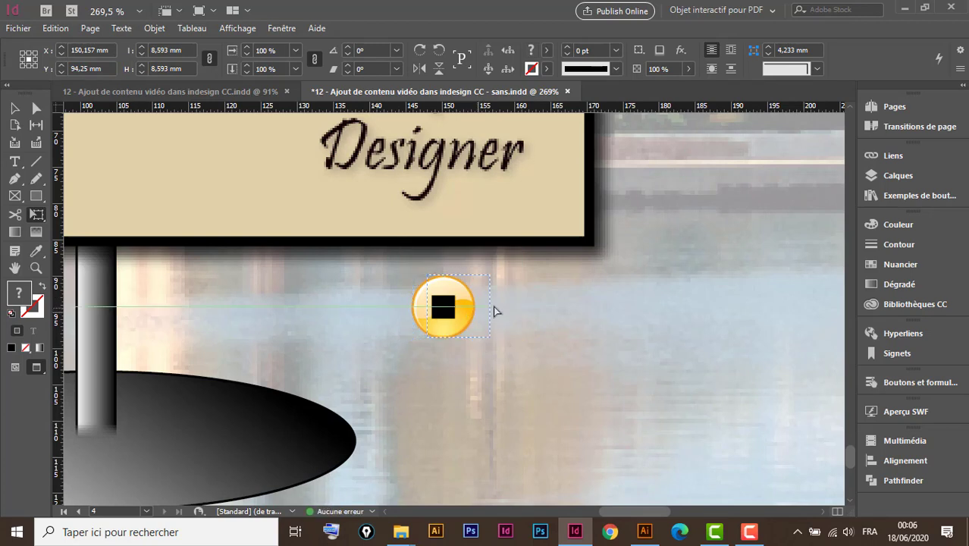
# Place the stop symbol immediately right of the play symbol at the same height, and select the play symbol.
pyautogui.moveTo(542, 315); pyautogui.dragTo(552, 316)
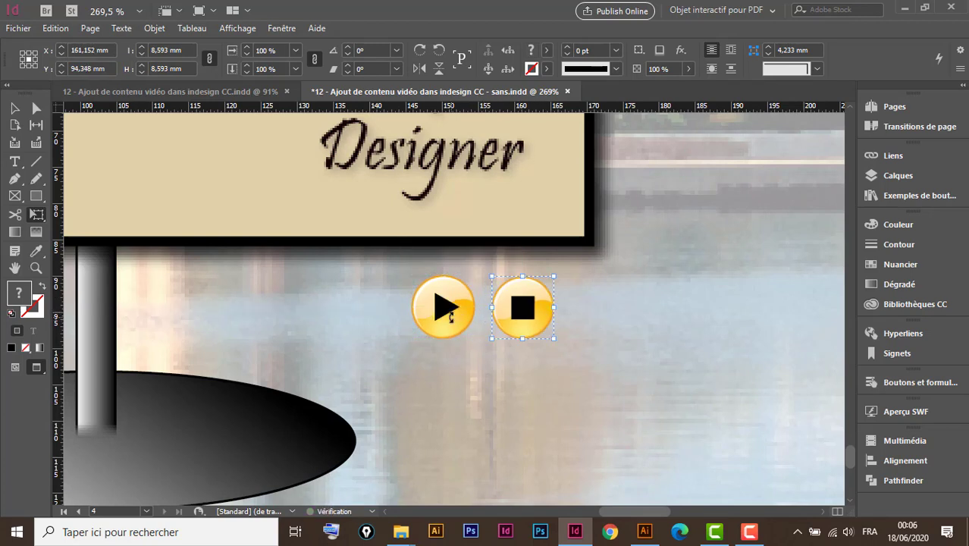
pyautogui.click(15, 108)
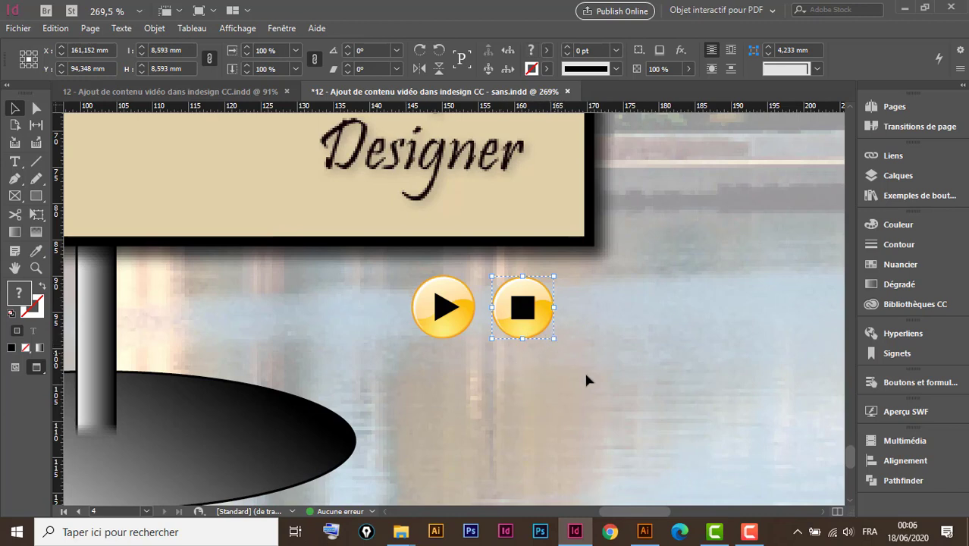
pyautogui.click(459, 327)
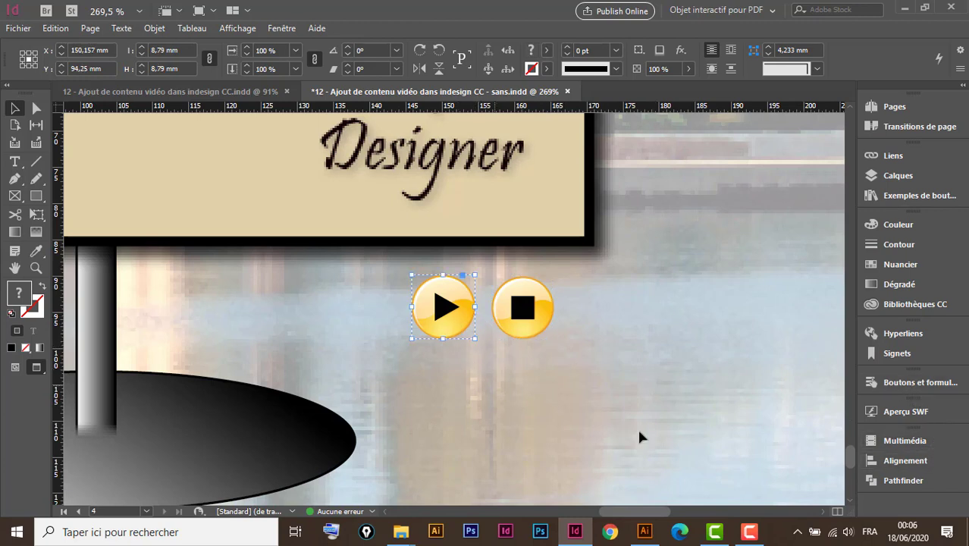
# Convert the play symbol into a button with a Vidéo action on intro pour ma chaine.mp4, using the Lecture option.
pyautogui.click(908, 382)
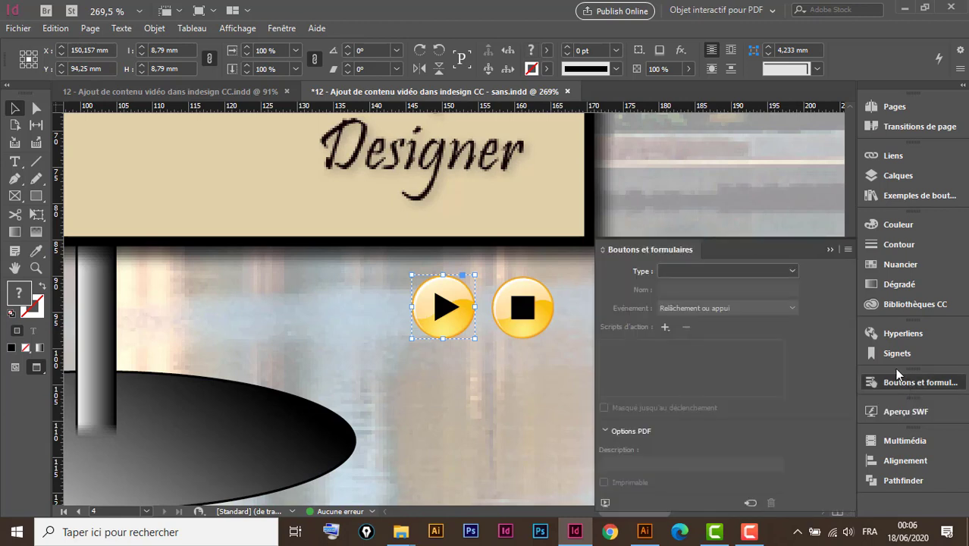
pyautogui.click(723, 269)
pyautogui.click(700, 286)
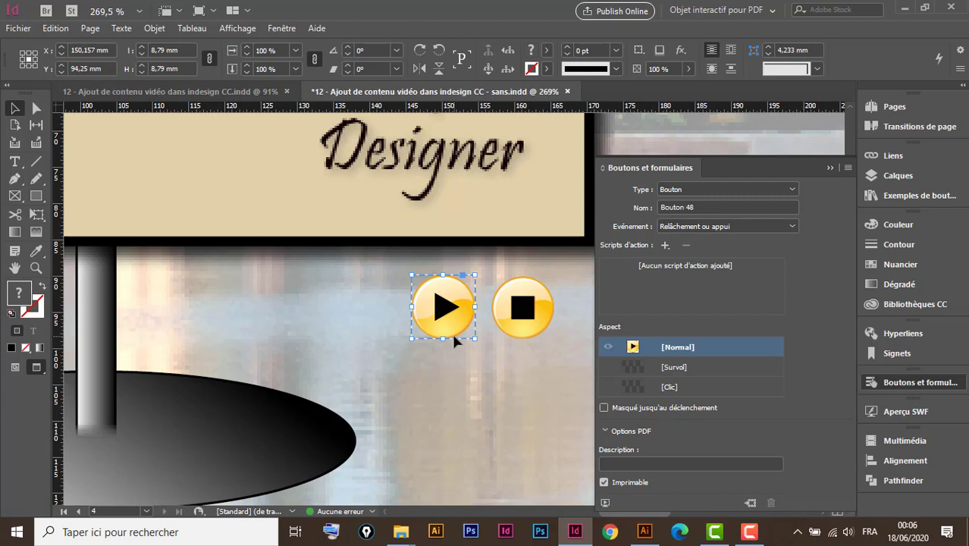
pyautogui.hotkey('ctrl', '-')
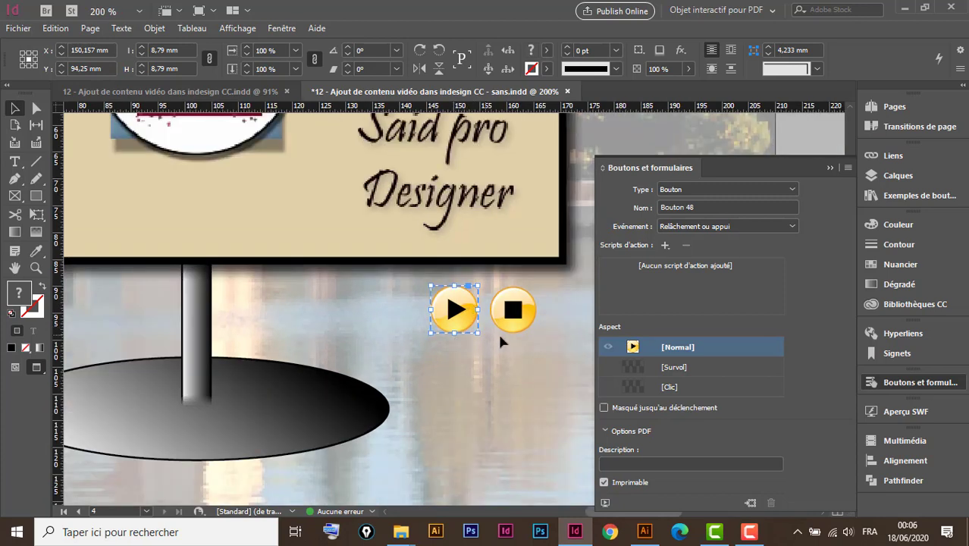
pyautogui.click(664, 246)
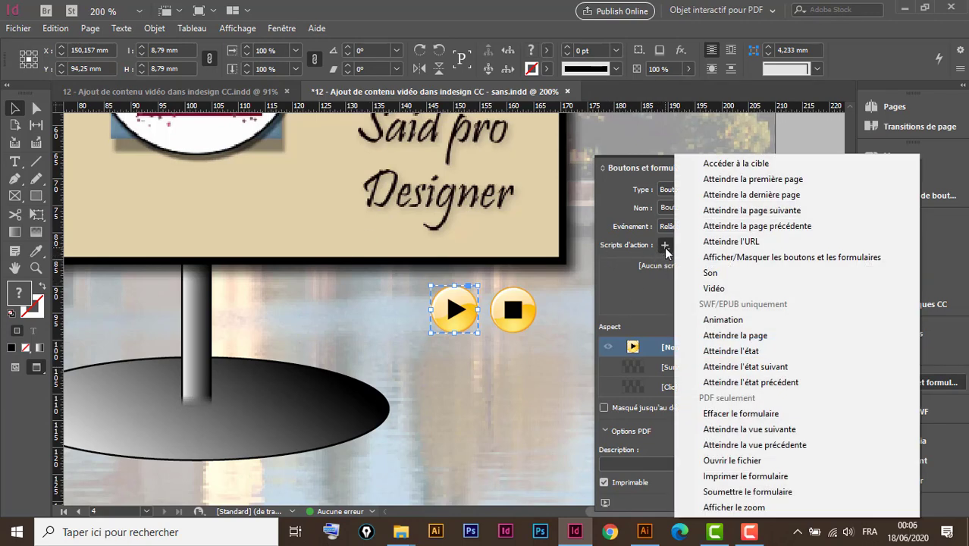
pyautogui.click(716, 289)
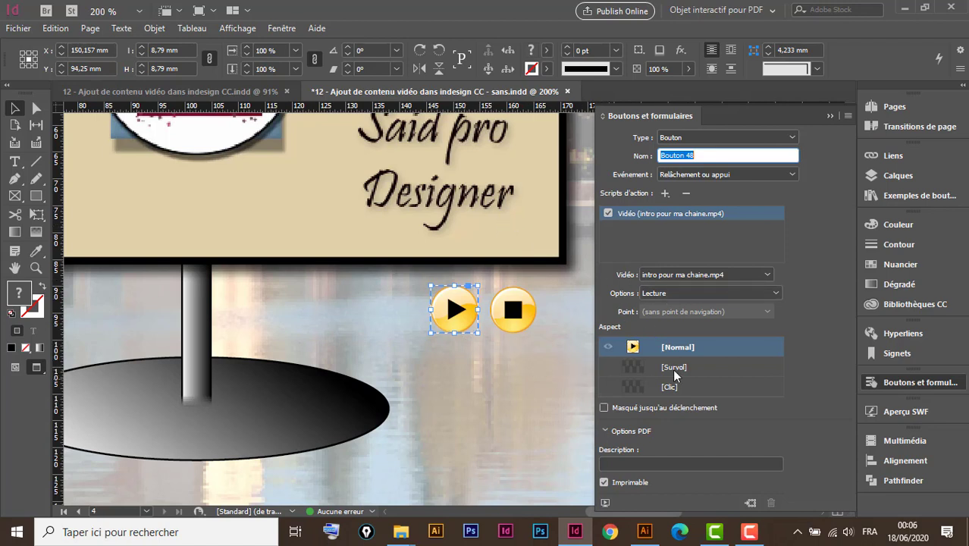
pyautogui.click(681, 292)
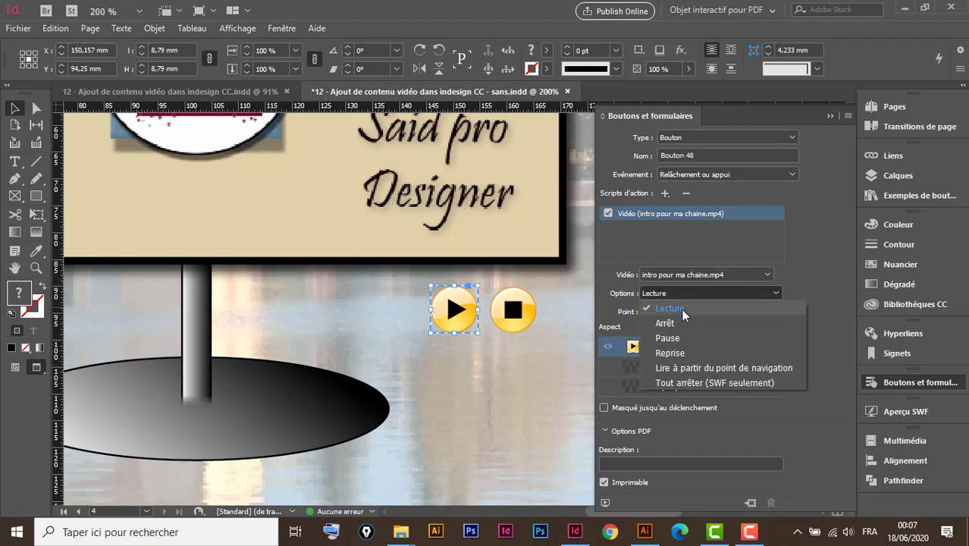
pyautogui.click(680, 311)
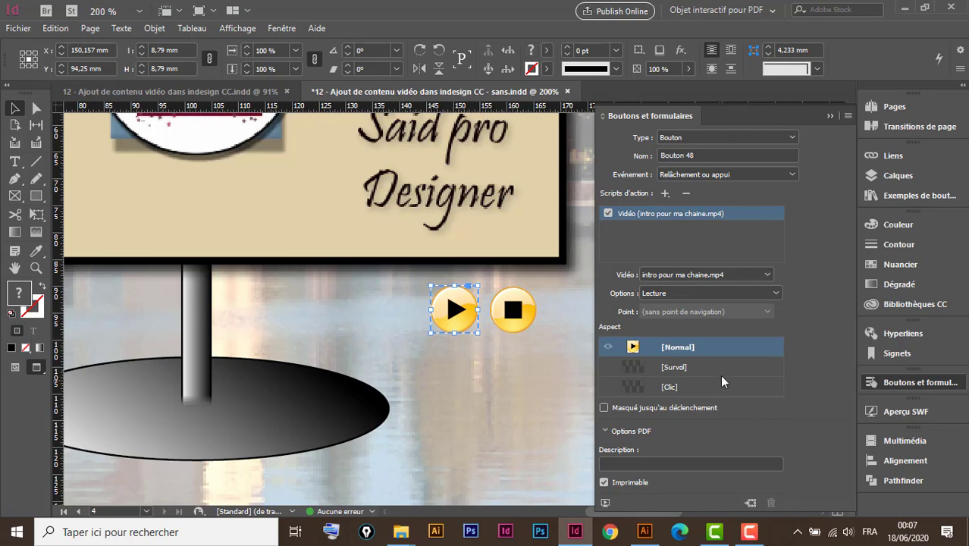
# Give the play button a Survol state with a drop shadow at 1 mm distance, add a Clic state, and return to Normal.
pyautogui.click(694, 366)
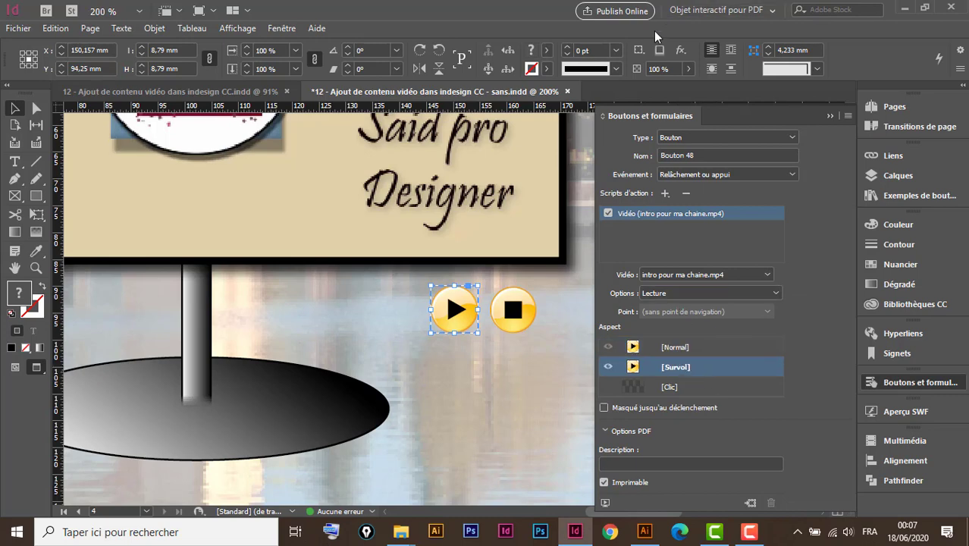
pyautogui.click(688, 51)
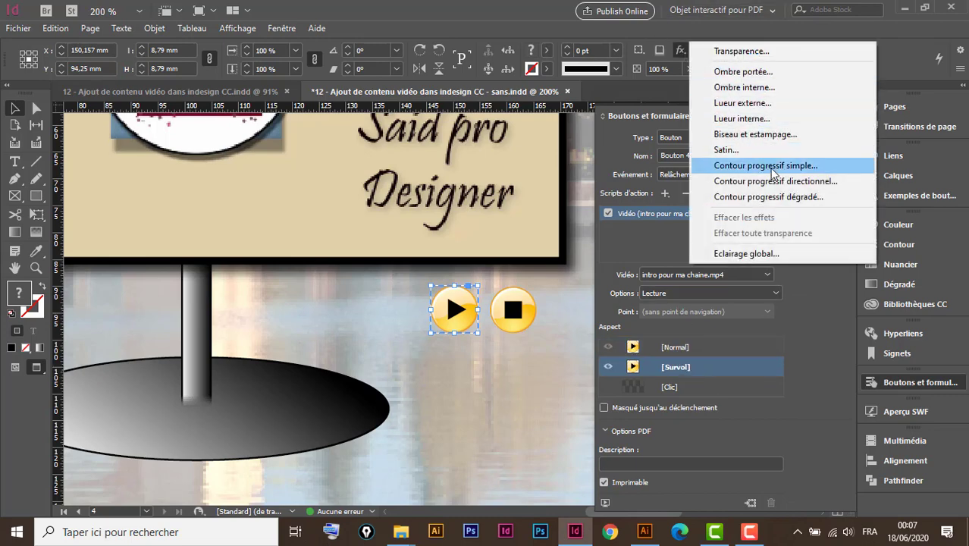
pyautogui.click(759, 73)
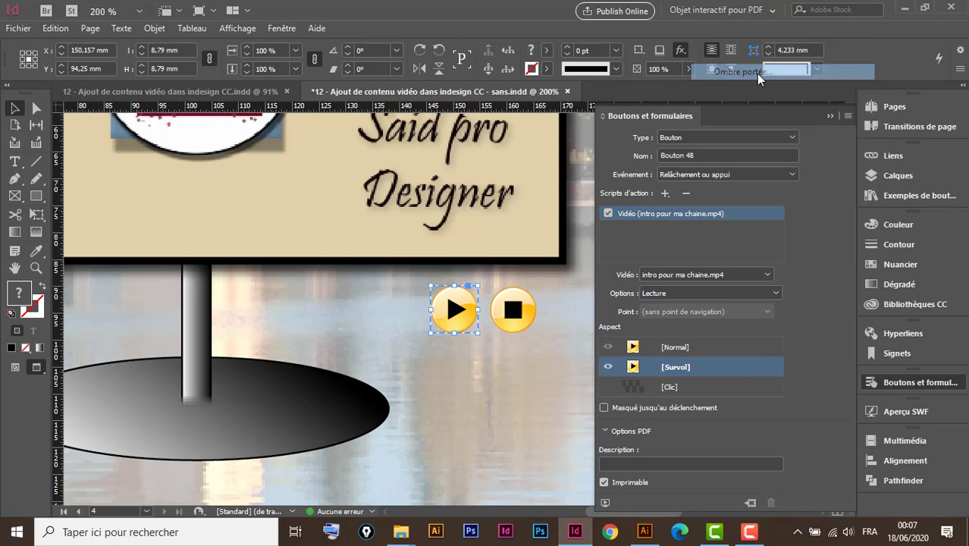
pyautogui.moveTo(664, 78); pyautogui.dragTo(296, 30)
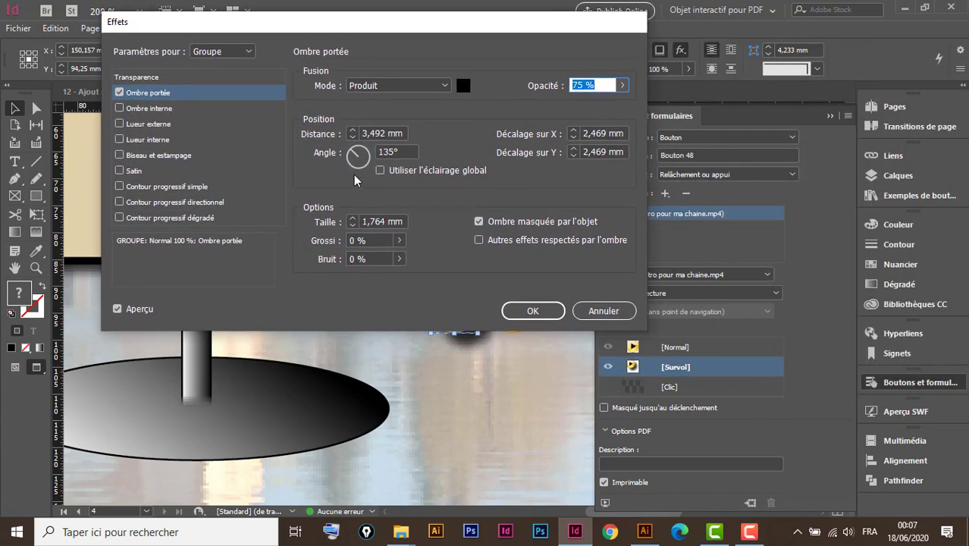
pyautogui.click(352, 138)
pyautogui.click(352, 138)
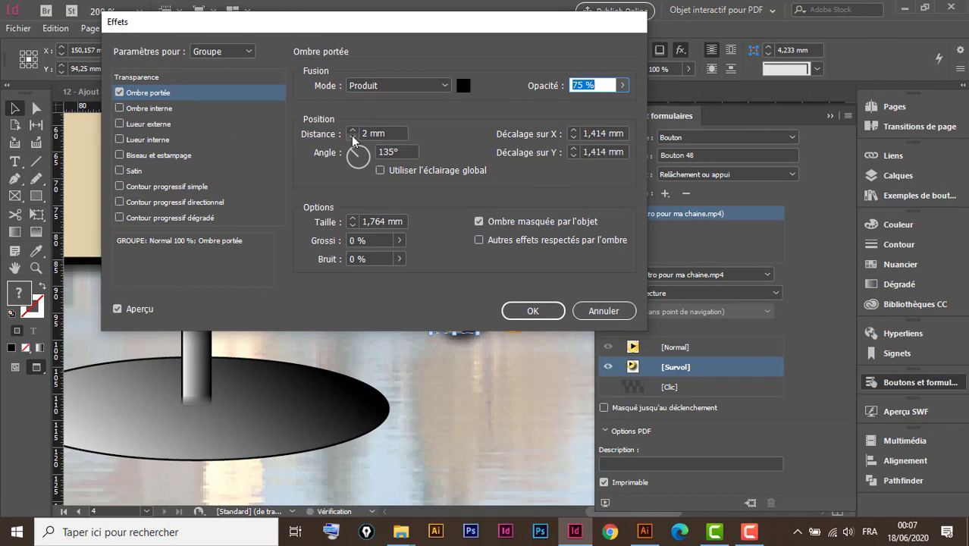
pyautogui.click(353, 139)
pyautogui.click(531, 310)
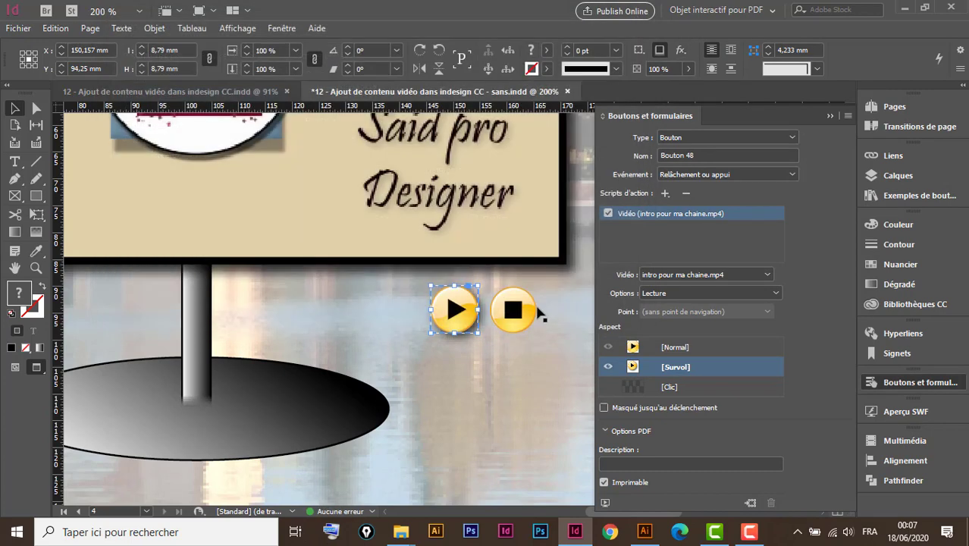
pyautogui.click(697, 387)
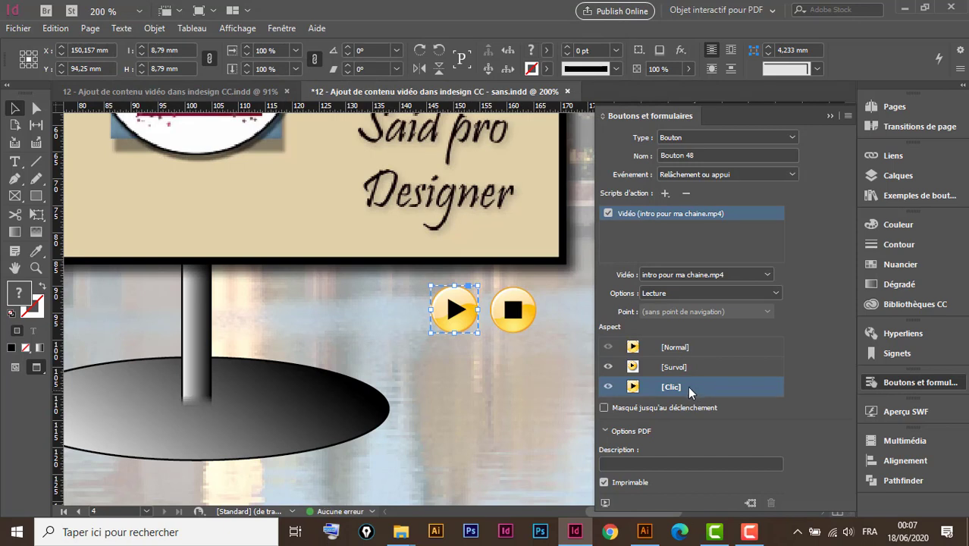
pyautogui.click(705, 347)
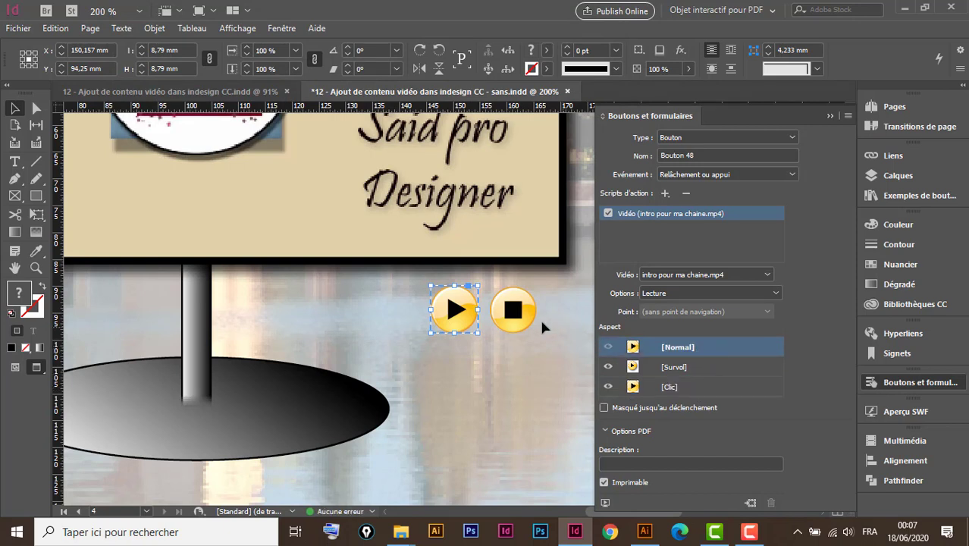
# Convert the stop symbol into a button with a Vidéo action on intro pour ma chaine.mp4, using the Arrêt option.
pyautogui.click(522, 310)
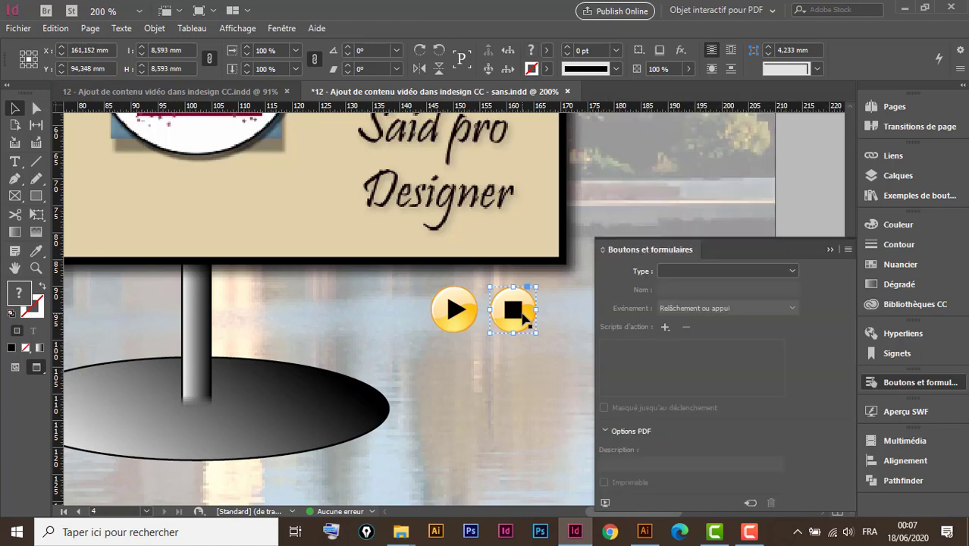
pyautogui.click(680, 273)
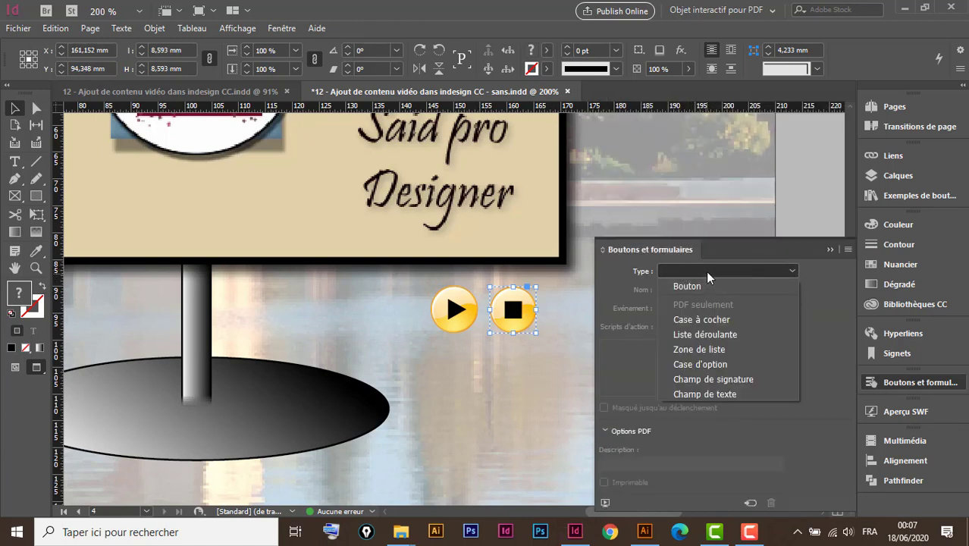
pyautogui.click(709, 275)
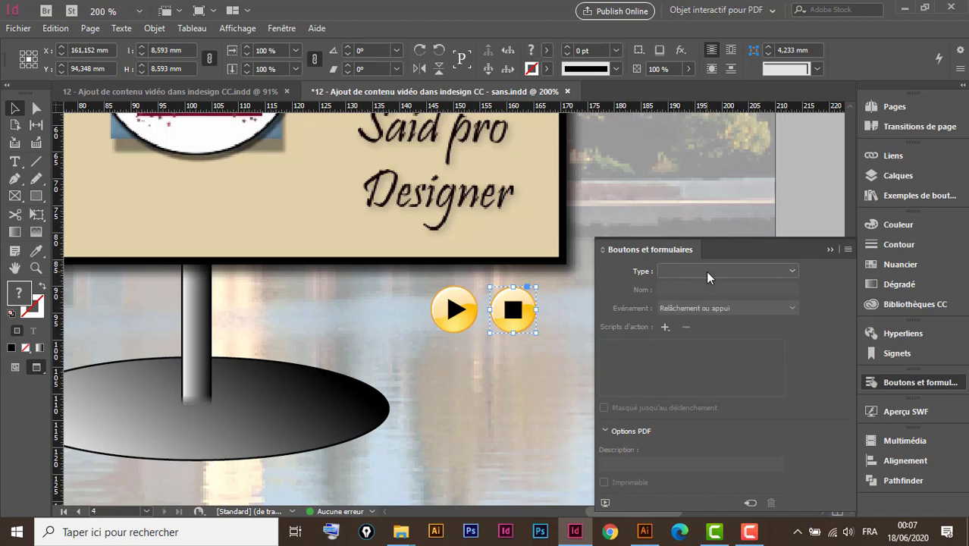
pyautogui.click(751, 503)
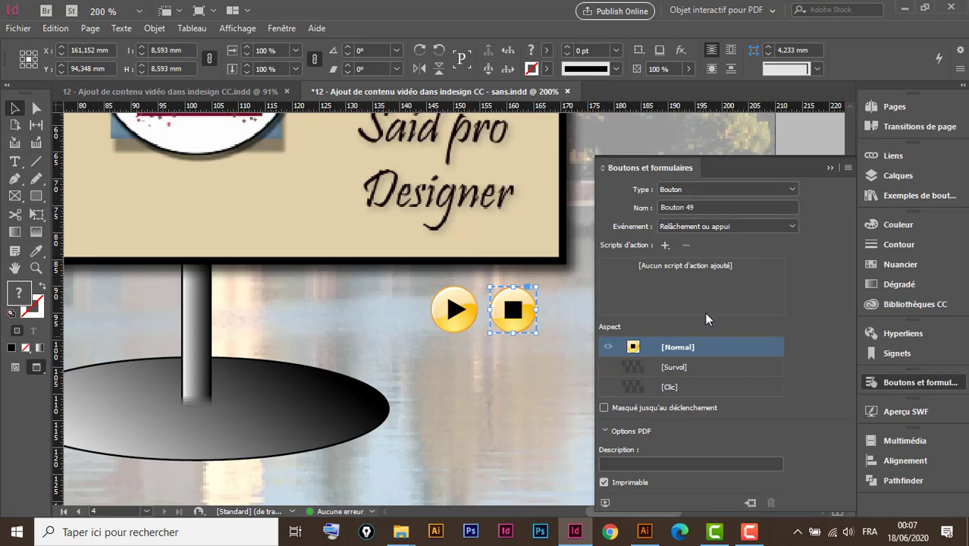
pyautogui.click(666, 246)
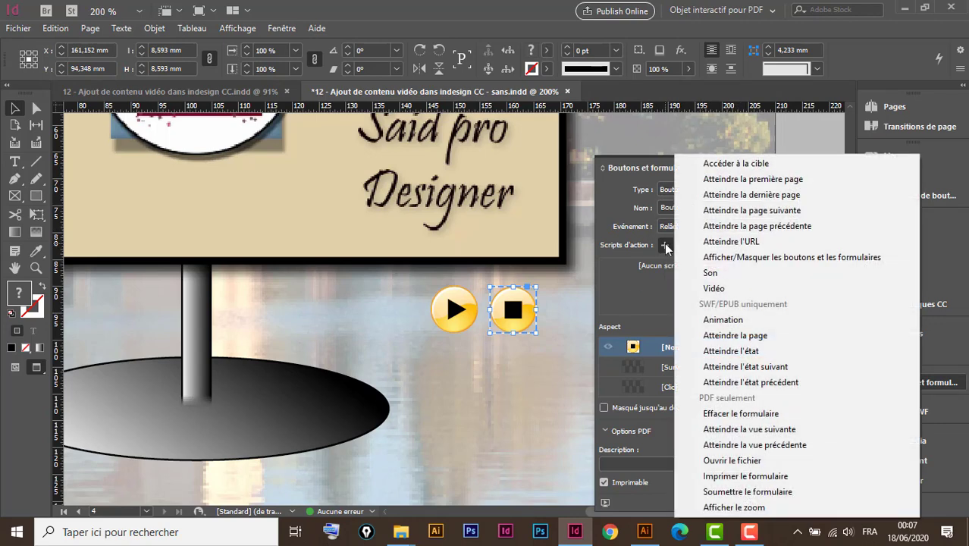
pyautogui.click(726, 289)
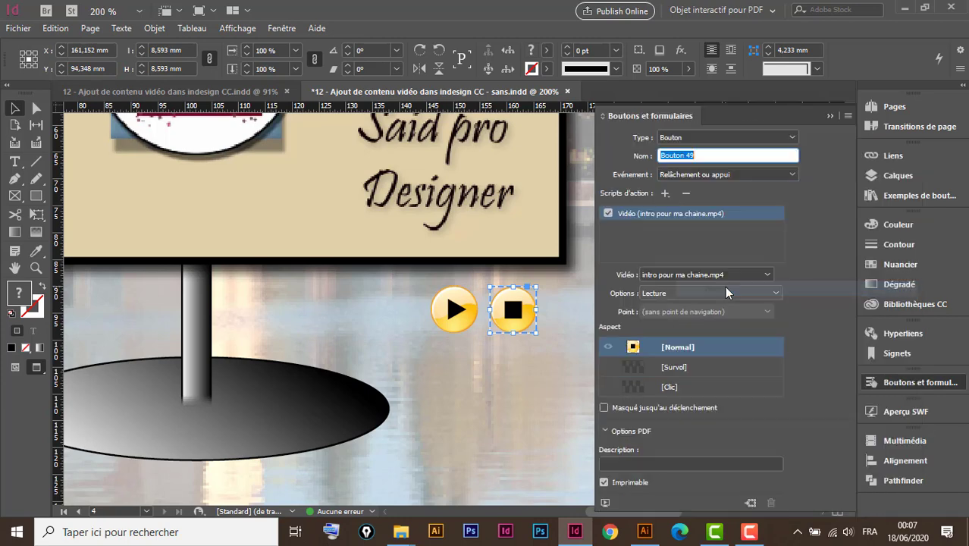
pyautogui.click(726, 294)
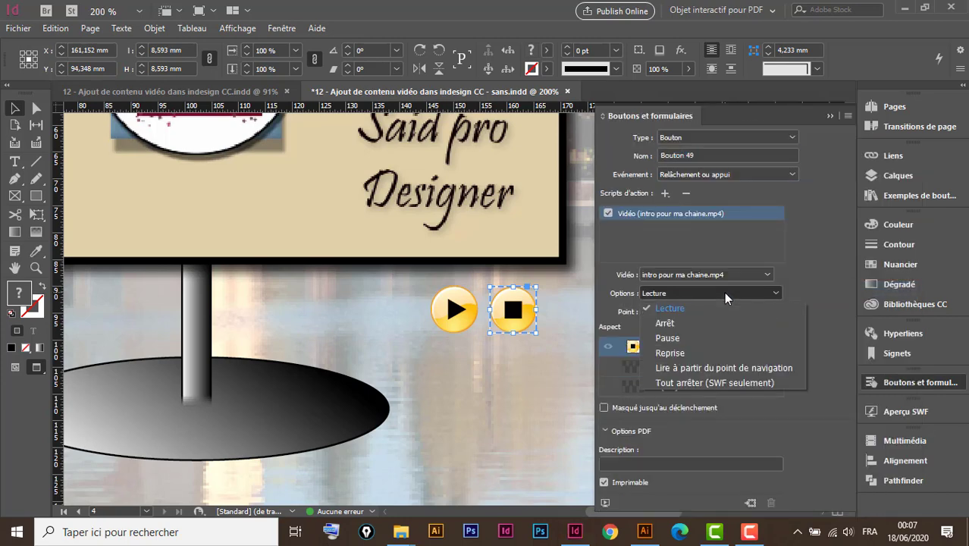
pyautogui.click(674, 326)
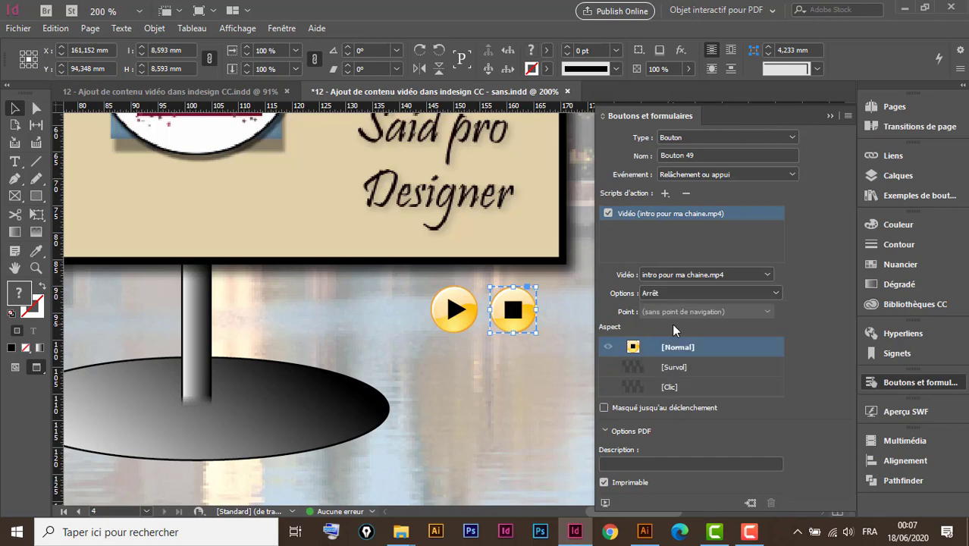
# Give the stop button a Survol state with a drop shadow at 1 mm distance, add a Clic state, and return to Normal.
pyautogui.click(697, 370)
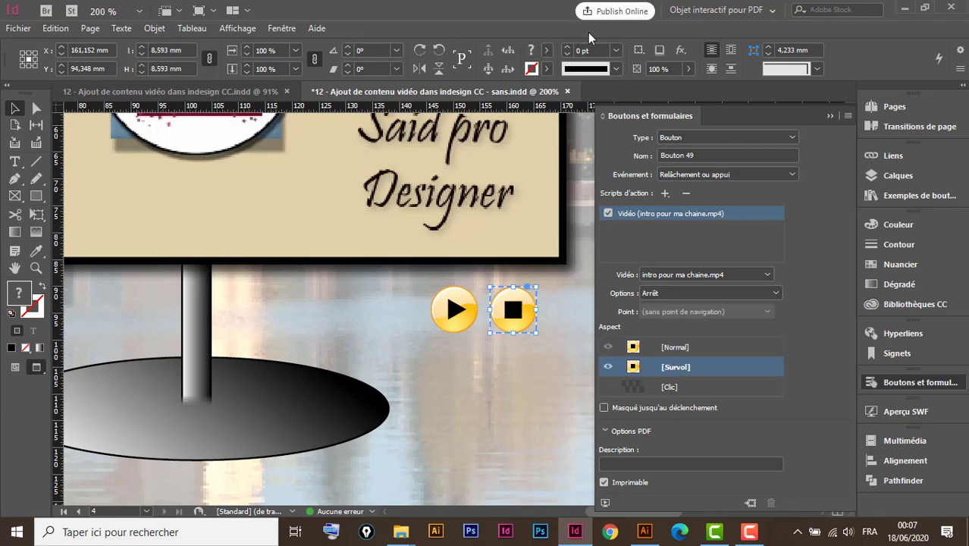
pyautogui.click(681, 51)
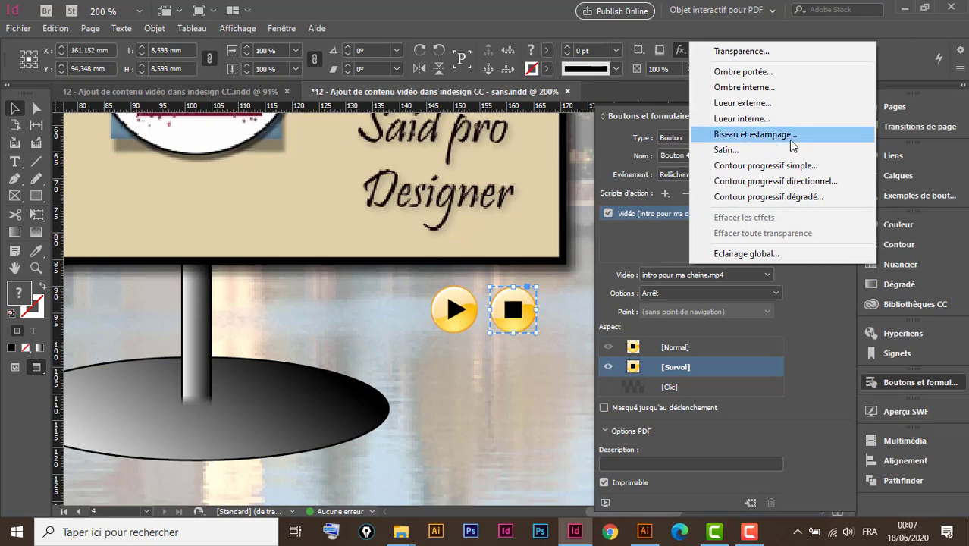
pyautogui.click(748, 71)
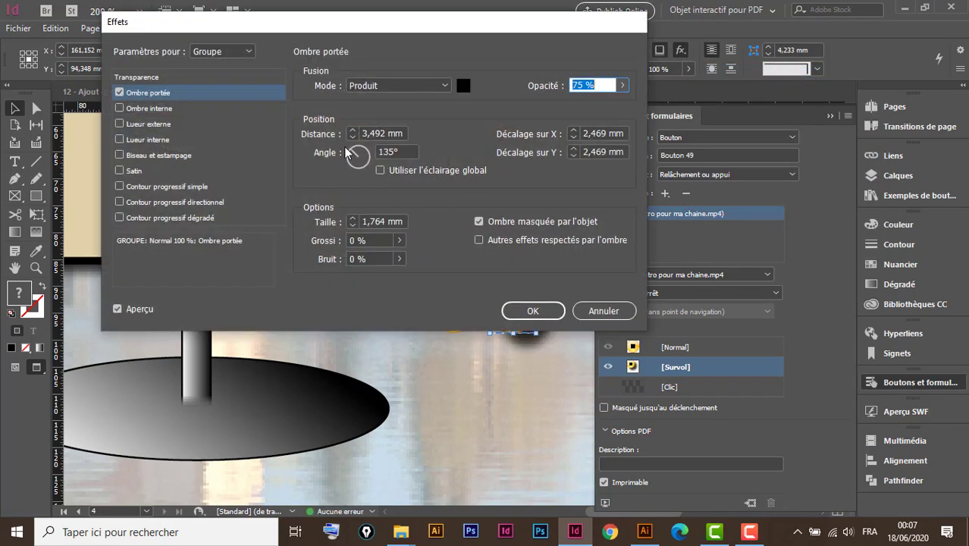
pyautogui.click(352, 136)
pyautogui.click(352, 137)
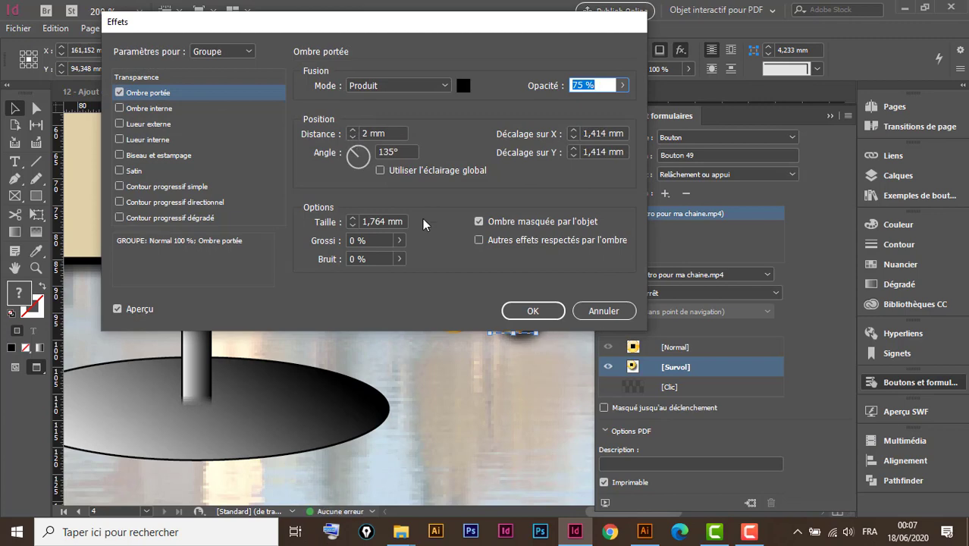
pyautogui.click(352, 136)
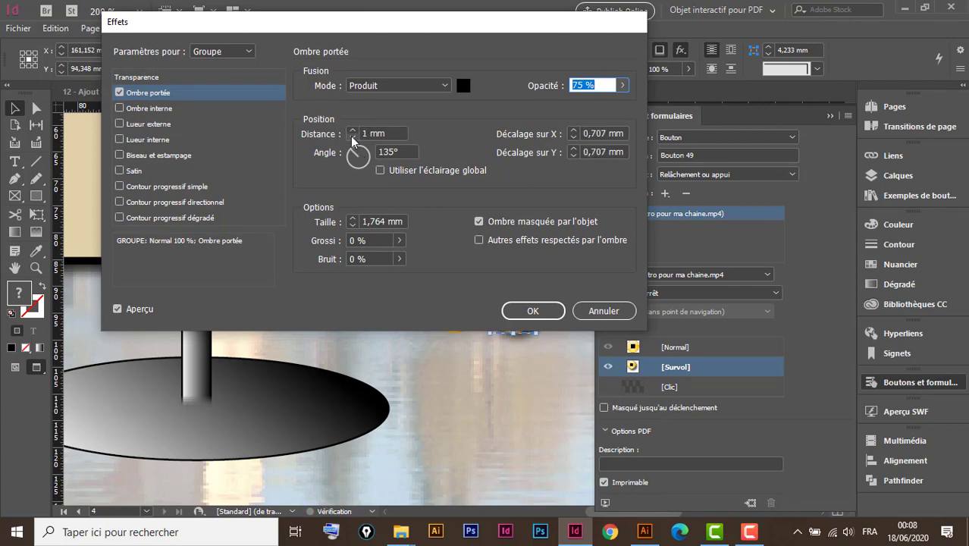
pyautogui.click(532, 310)
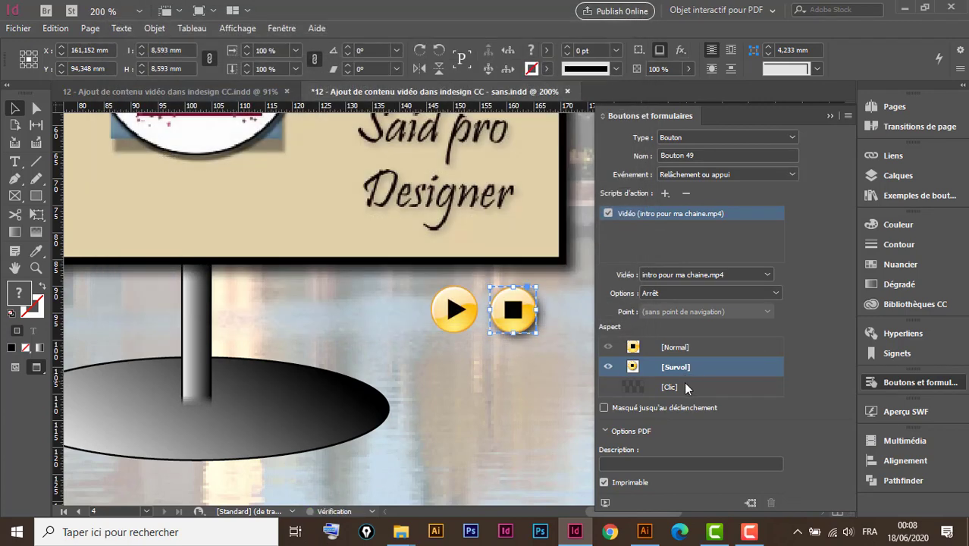
pyautogui.click(685, 389)
pyautogui.click(706, 349)
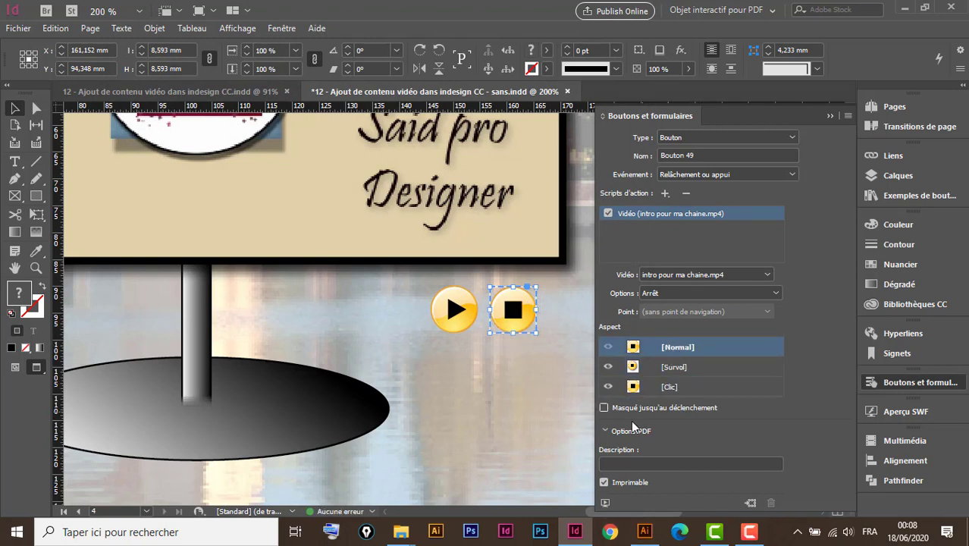
pyautogui.click(830, 115)
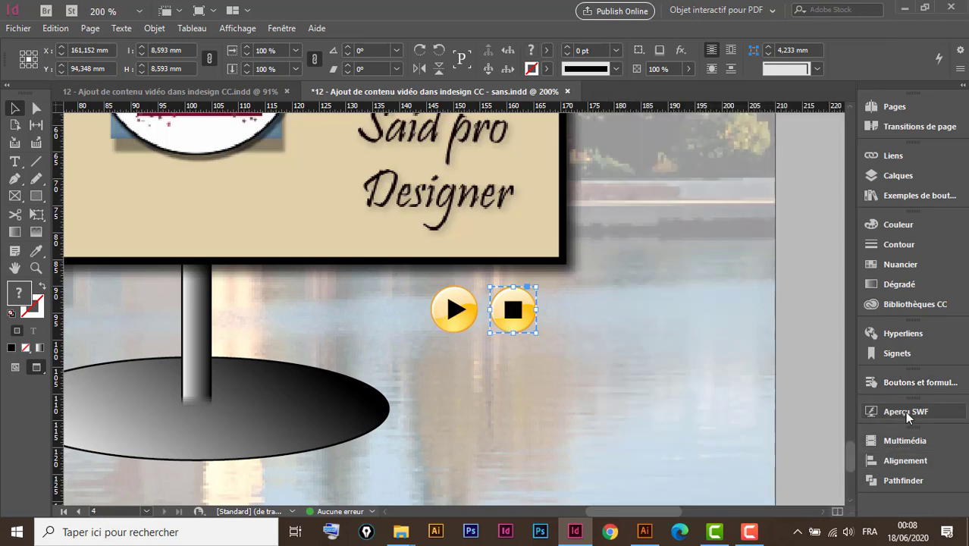
# Play the SWF preview of the document and advance the page 1 slideshow to the following image.
pyautogui.hotkey('ctrl', '-')
pyautogui.hotkey('ctrl', '-')
pyautogui.hotkey('ctrl', '-')
pyautogui.hotkey('ctrl', '-')
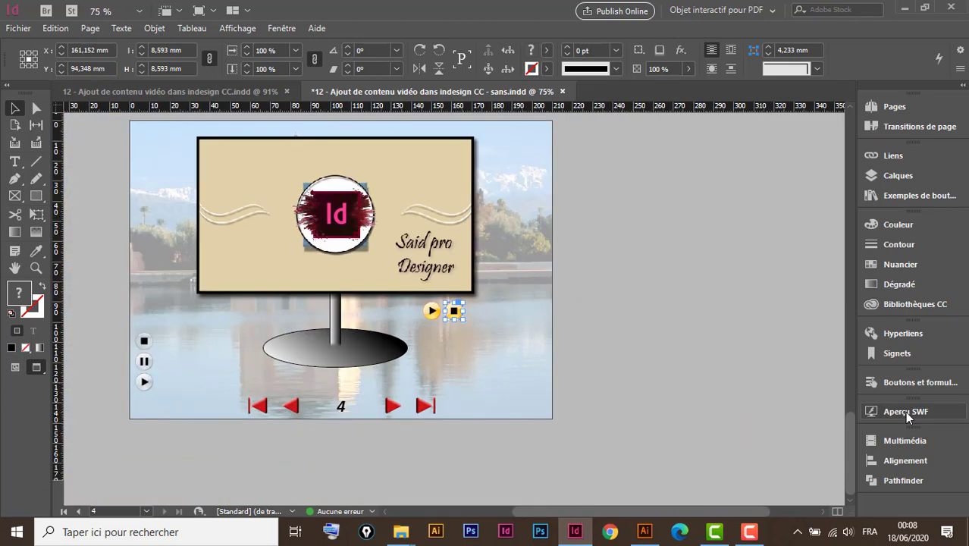
pyautogui.click(905, 411)
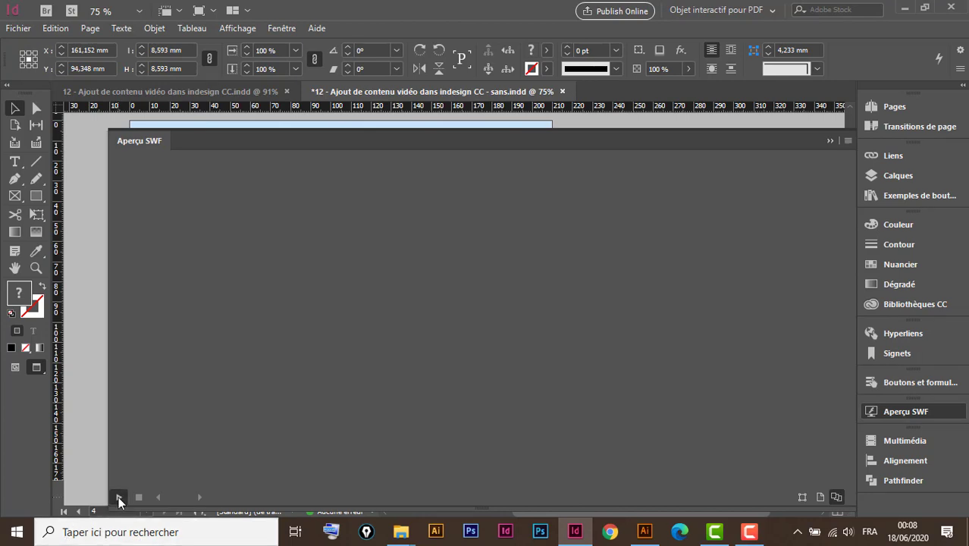
pyautogui.click(118, 497)
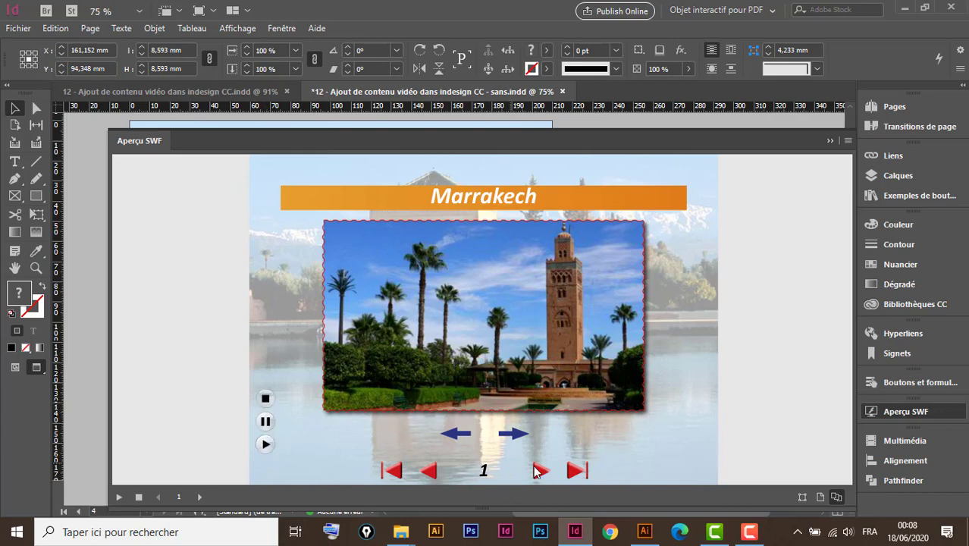
pyautogui.click(514, 434)
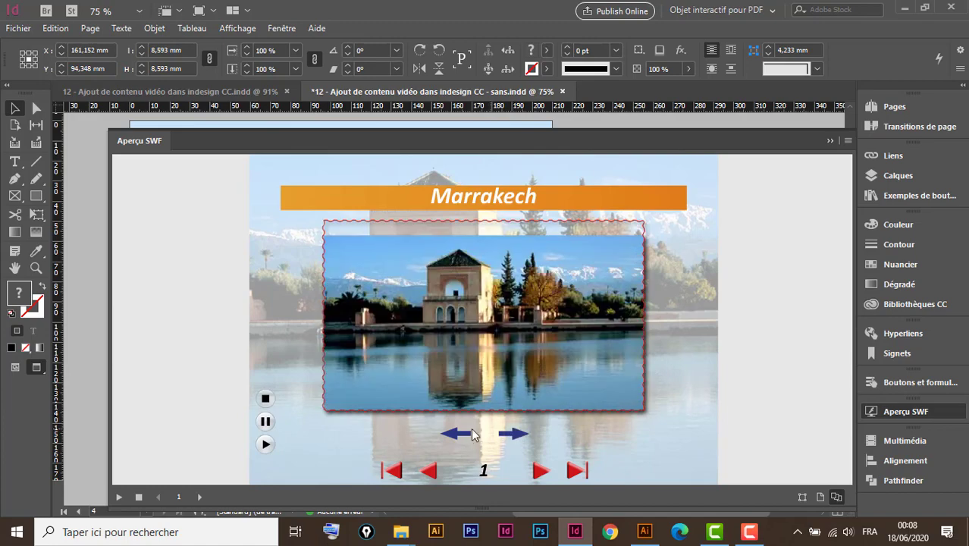
# Test the previous and next arrows of the page 1 slideshow and the image thumbnails on page 2 in the preview.
pyautogui.click(458, 434)
pyautogui.click(514, 434)
pyautogui.click(539, 472)
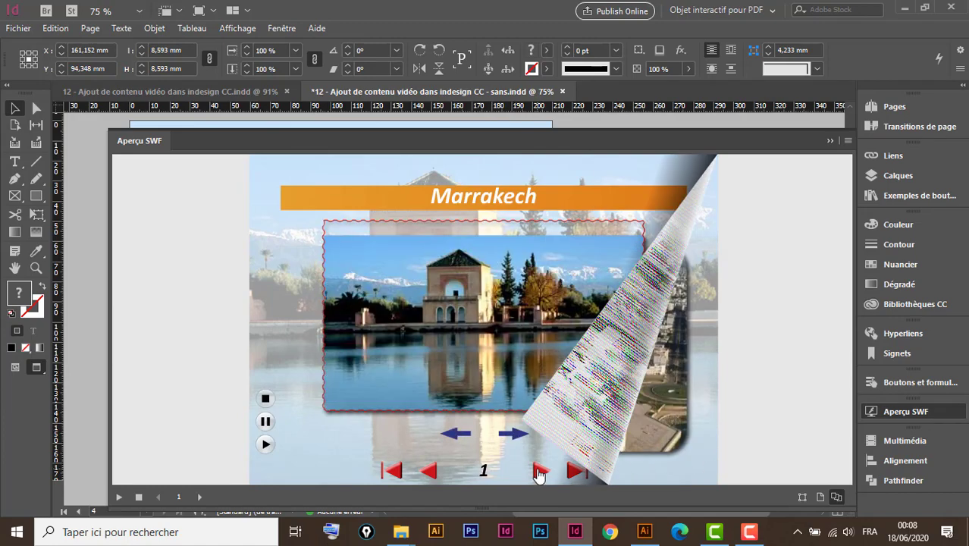
pyautogui.click(302, 310)
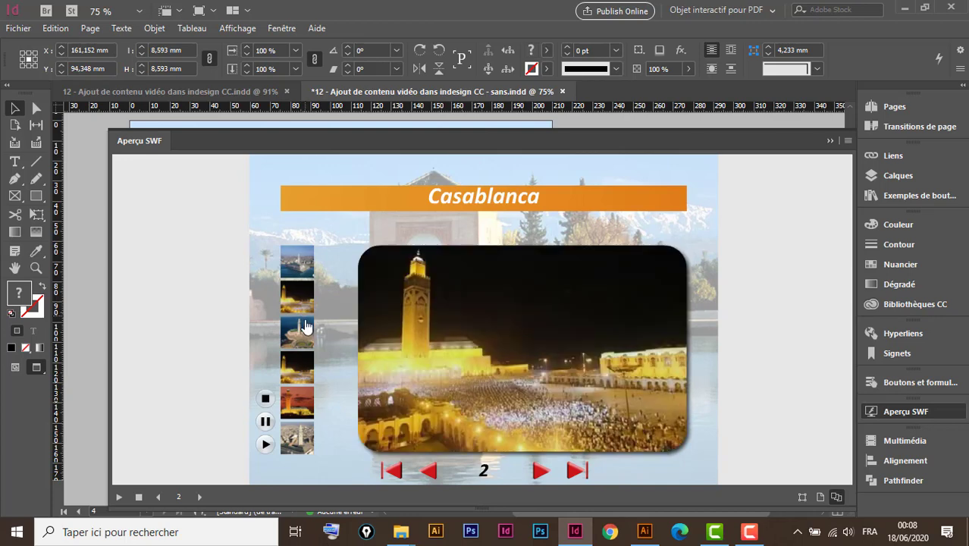
pyautogui.click(301, 328)
pyautogui.click(295, 264)
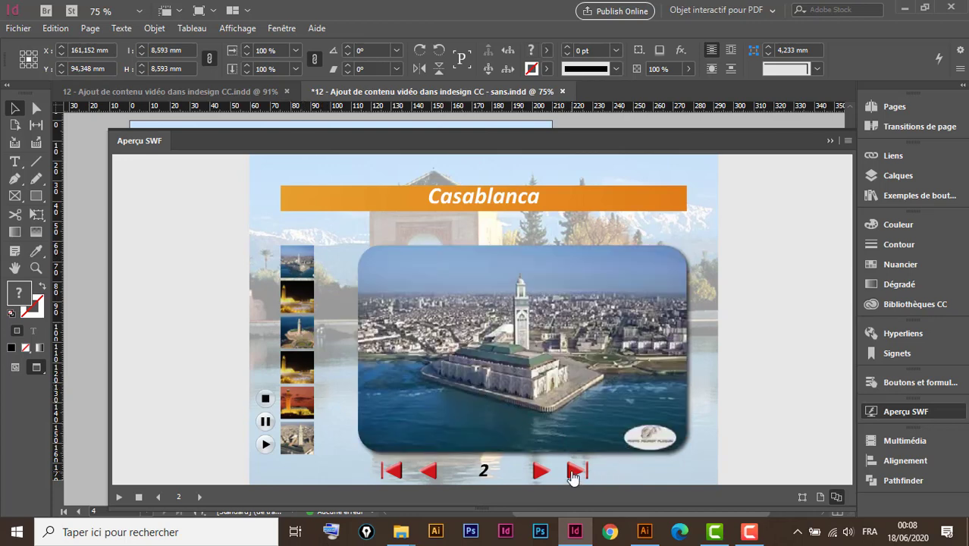
# Advance the preview to page 3 and test the Chellah, L Oudayas and Hassan text buttons, finishing on Chellah.
pyautogui.click(539, 472)
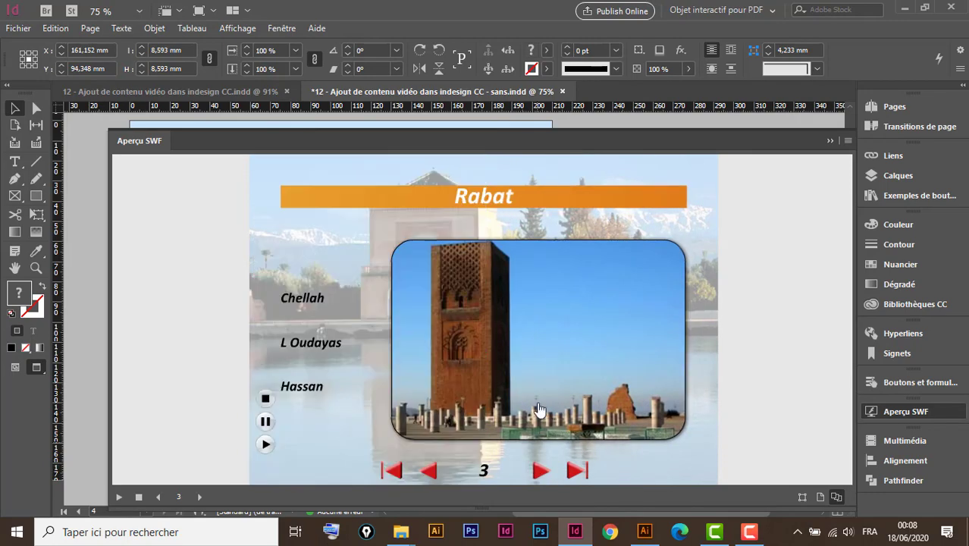
pyautogui.click(306, 302)
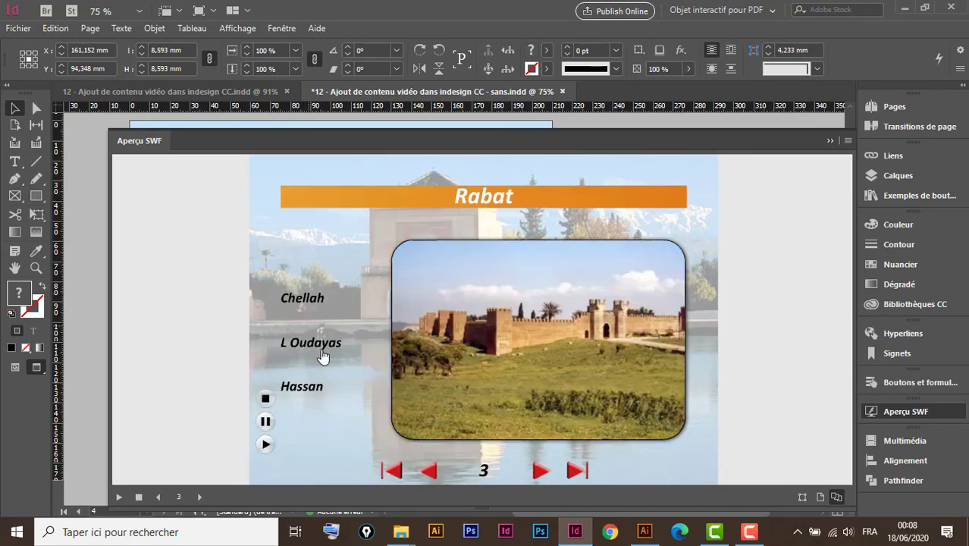
pyautogui.click(318, 345)
pyautogui.click(302, 388)
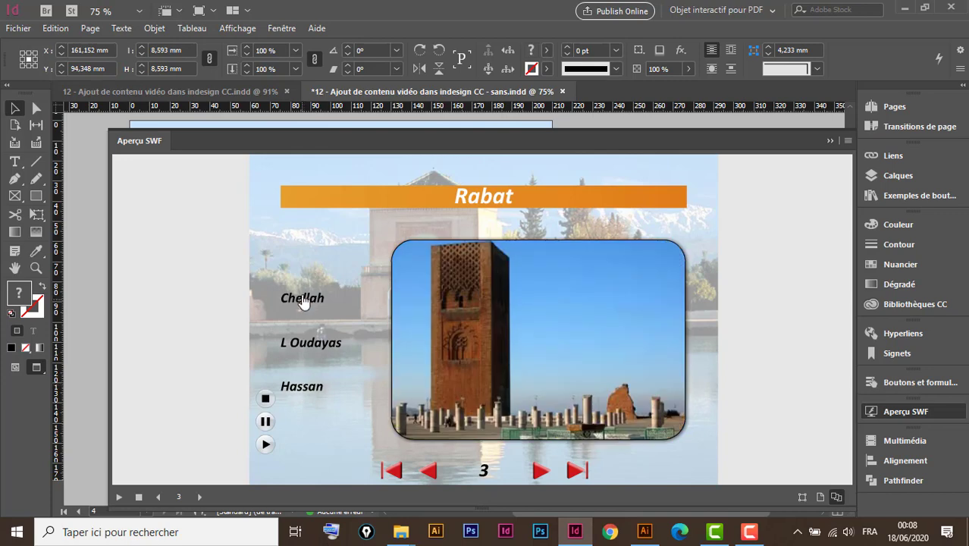
pyautogui.click(304, 299)
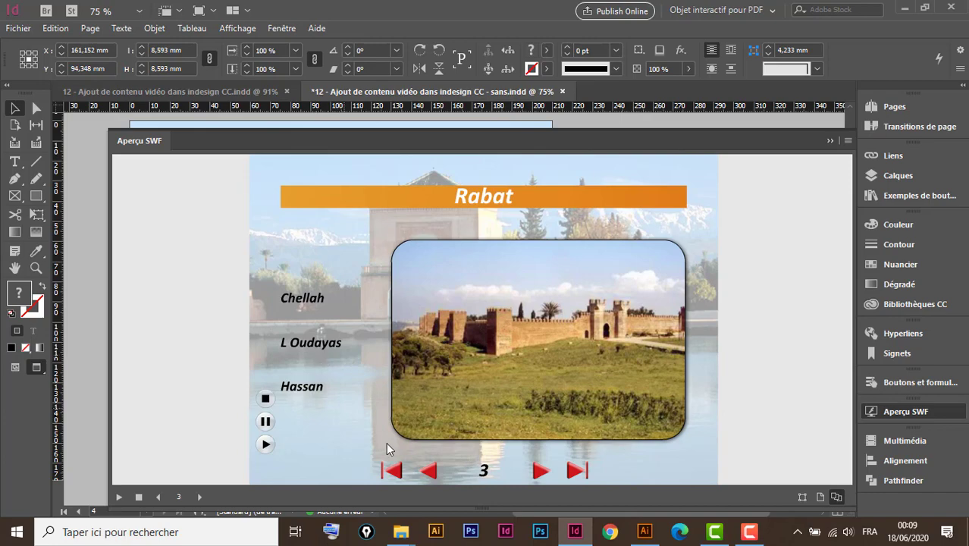
# Test page navigation from page 3 back to page 1 and forward to page 4, playing its video before closing the preview.
pyautogui.click(430, 472)
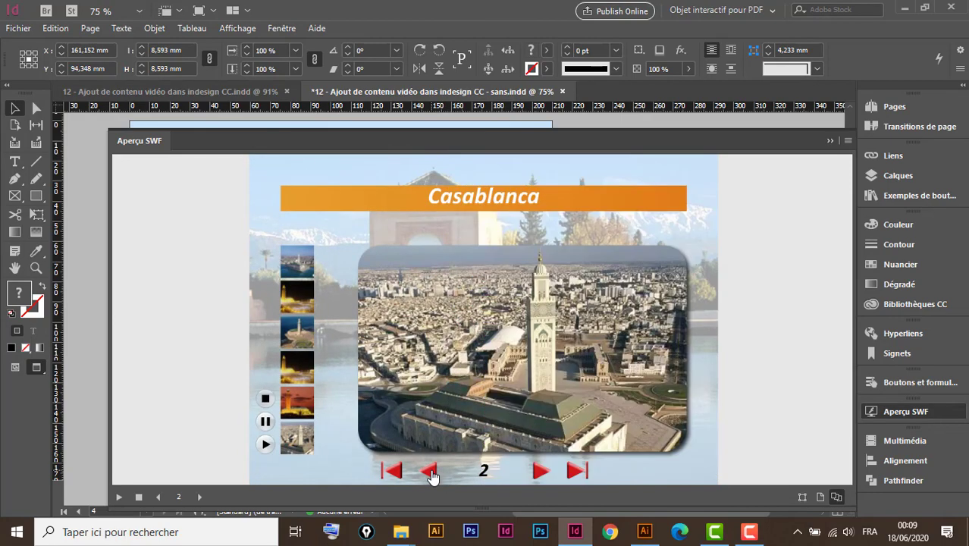
pyautogui.click(430, 472)
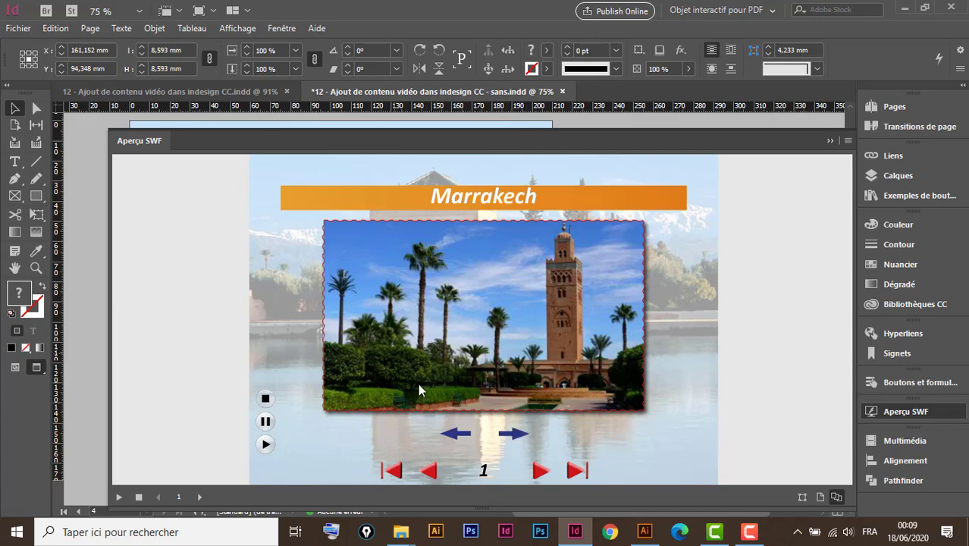
pyautogui.click(541, 471)
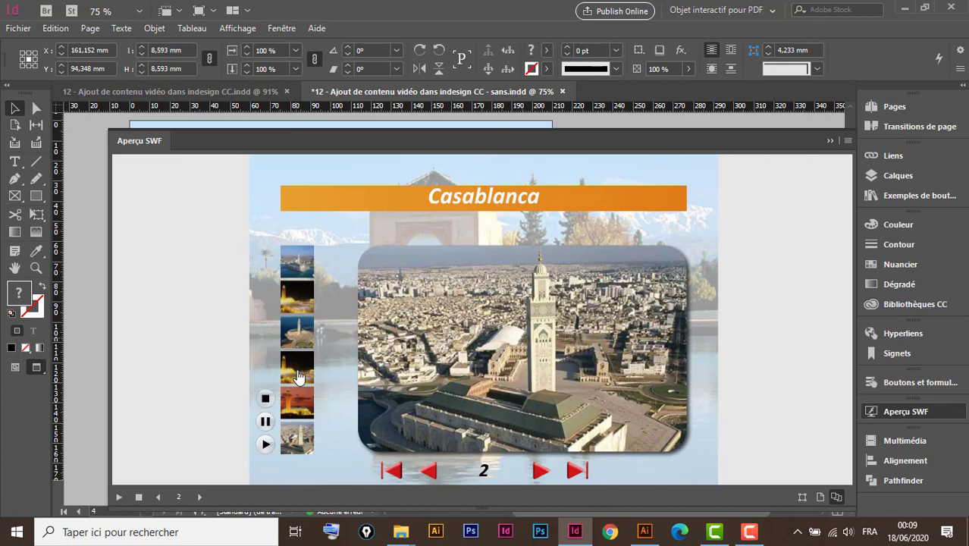
pyautogui.click(538, 471)
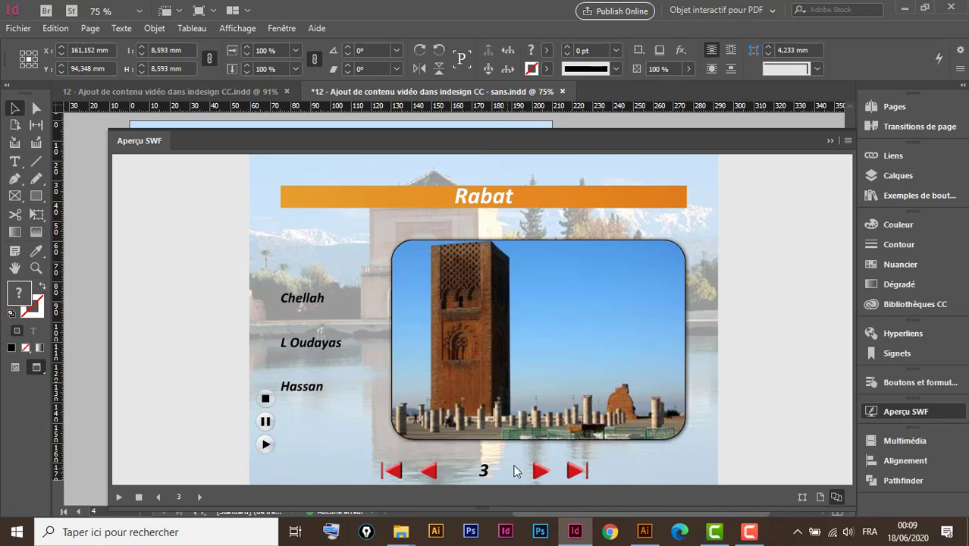
pyautogui.click(538, 474)
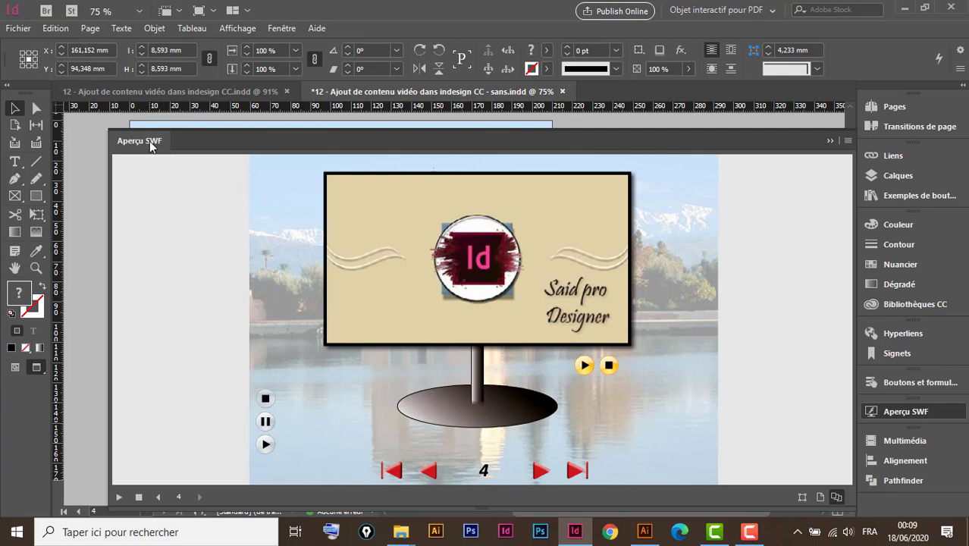
pyautogui.click(584, 366)
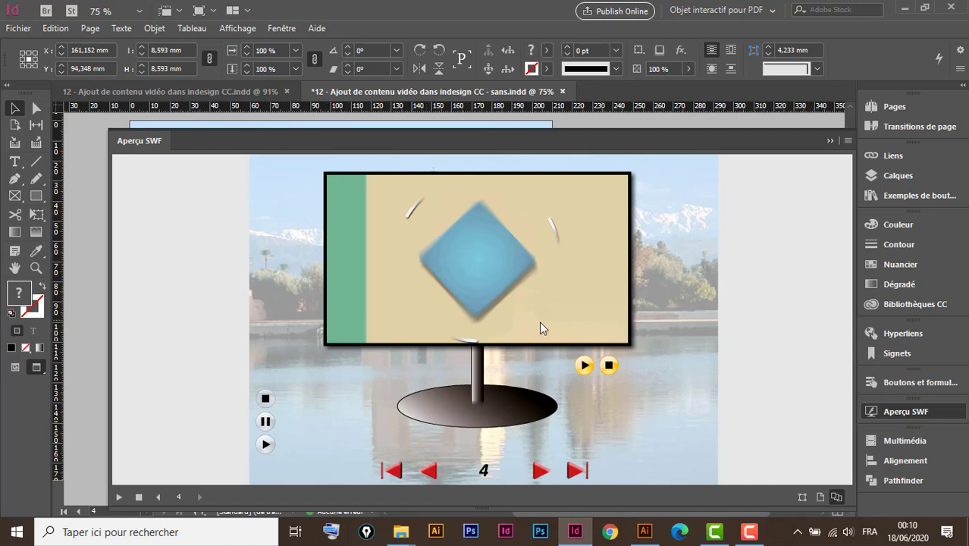
pyautogui.click(830, 143)
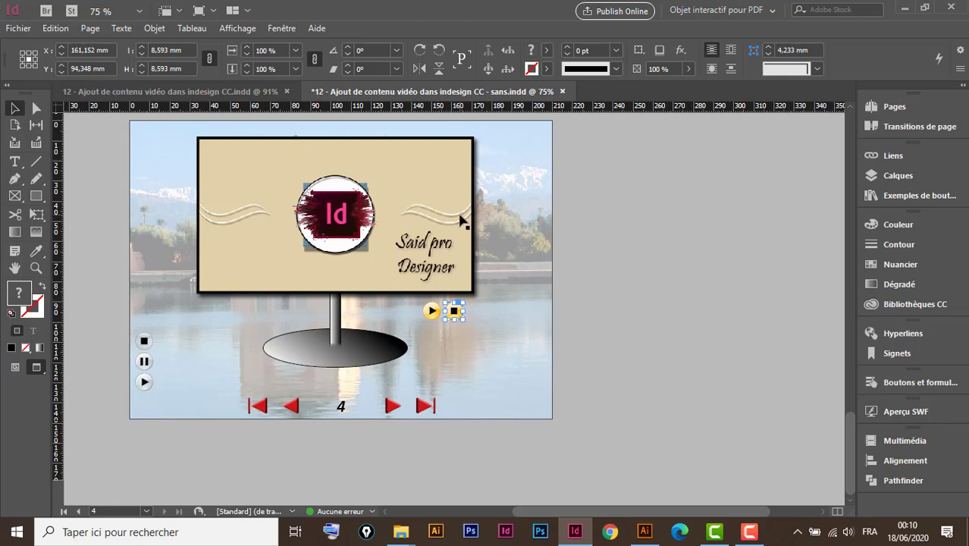
# Give the page 4 video the SkinOverAllNoFullscreen control bar with Afficher Barre de ctrl au survol enabled.
pyautogui.click(463, 220)
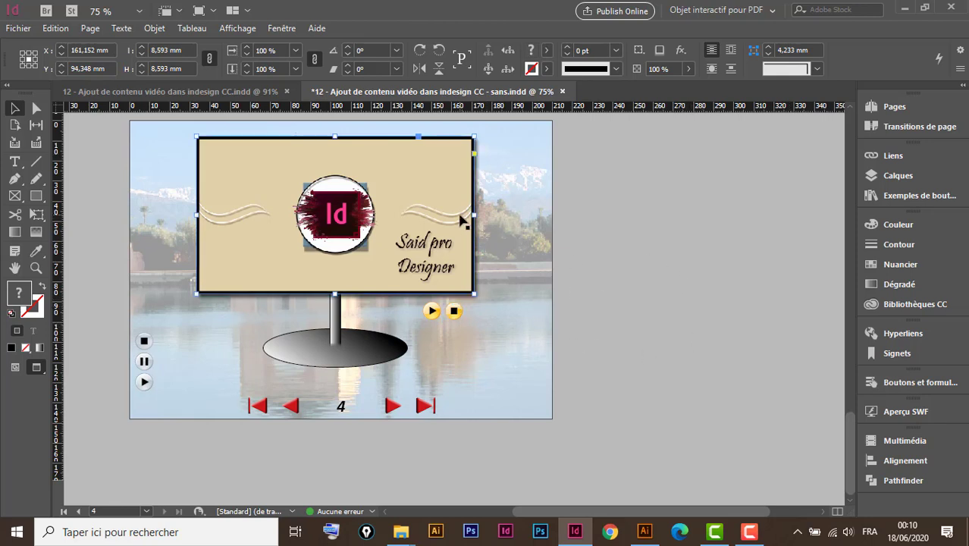
pyautogui.click(905, 441)
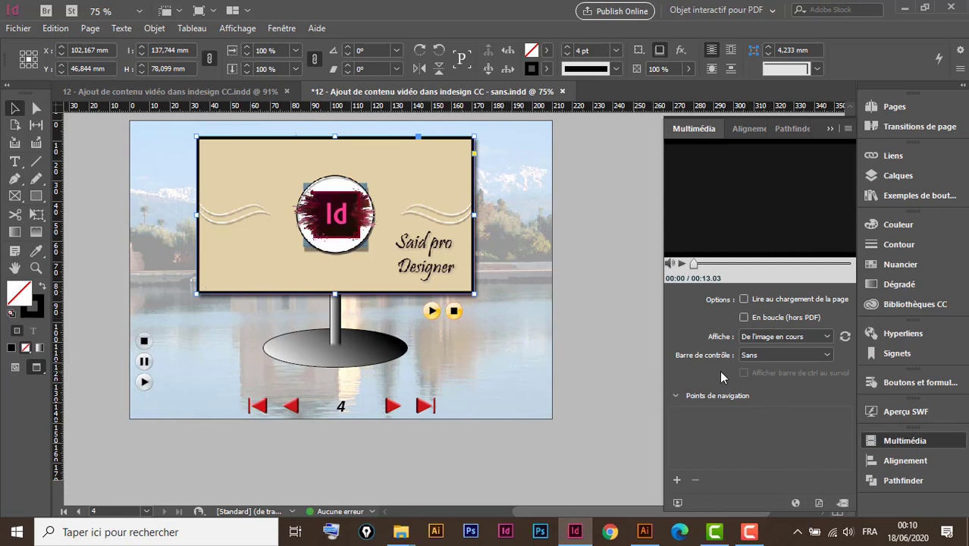
pyautogui.click(806, 356)
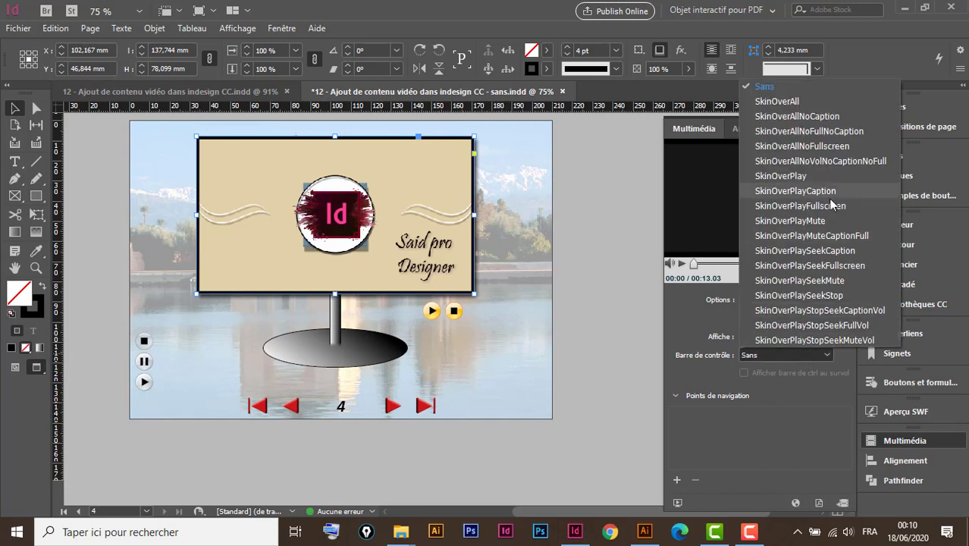
pyautogui.click(843, 148)
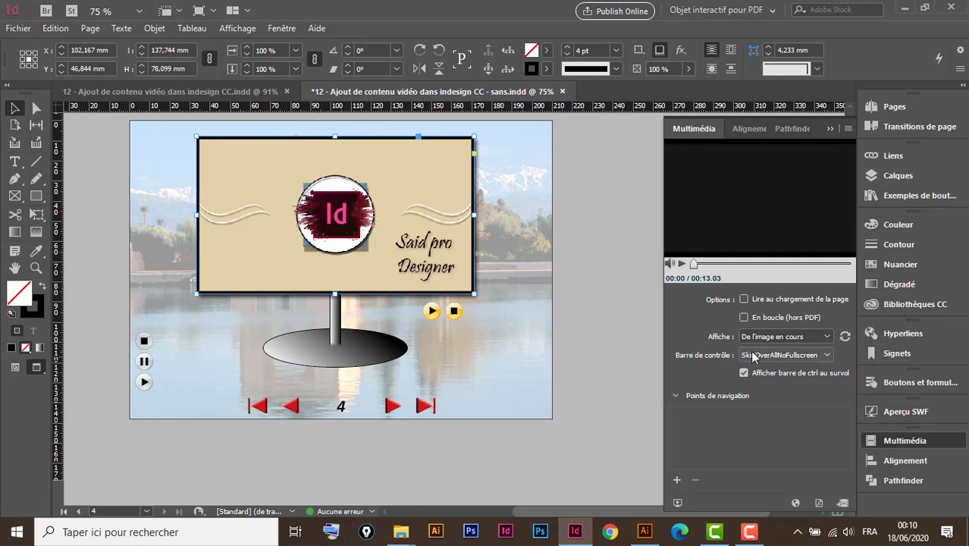
# Preview the document again, jump to the last page and test the video's control bar and yellow play button.
pyautogui.click(916, 414)
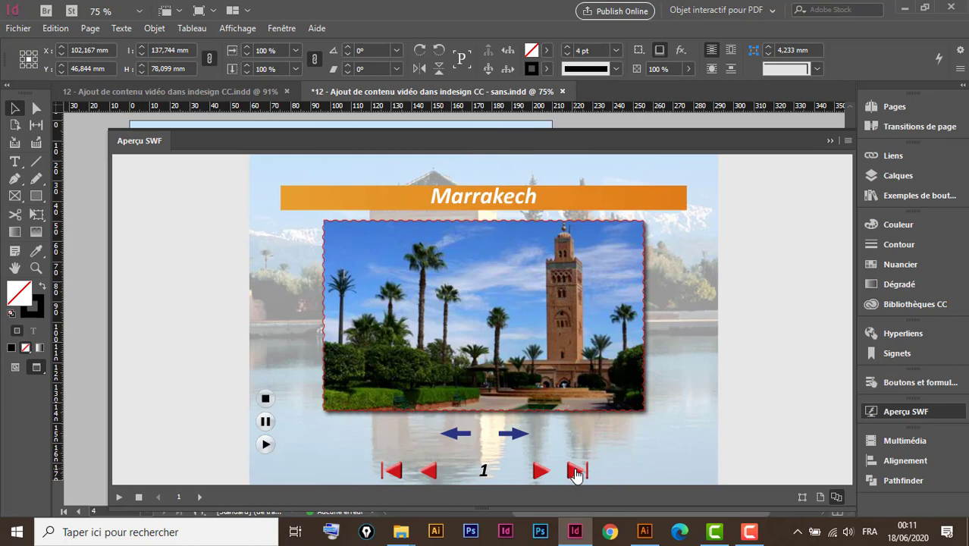
pyautogui.click(576, 474)
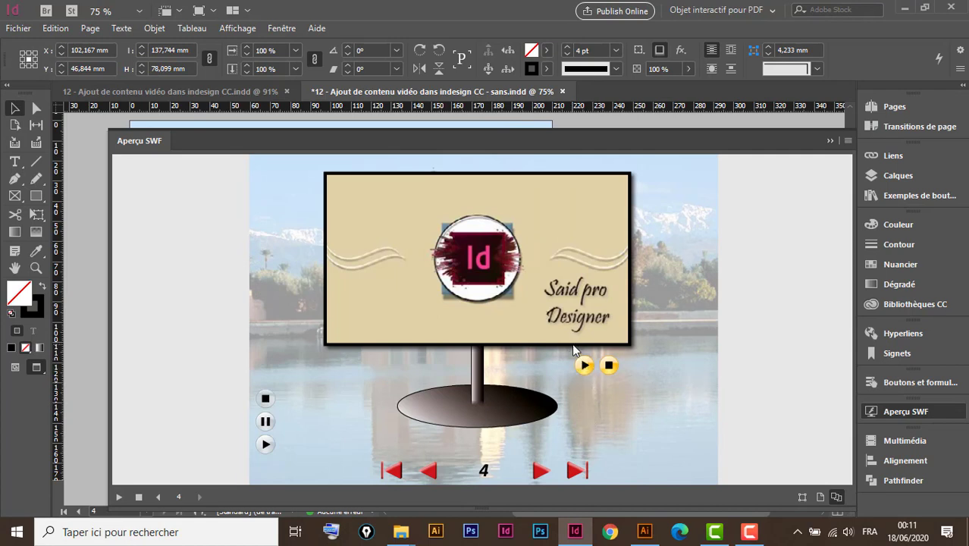
pyautogui.click(584, 367)
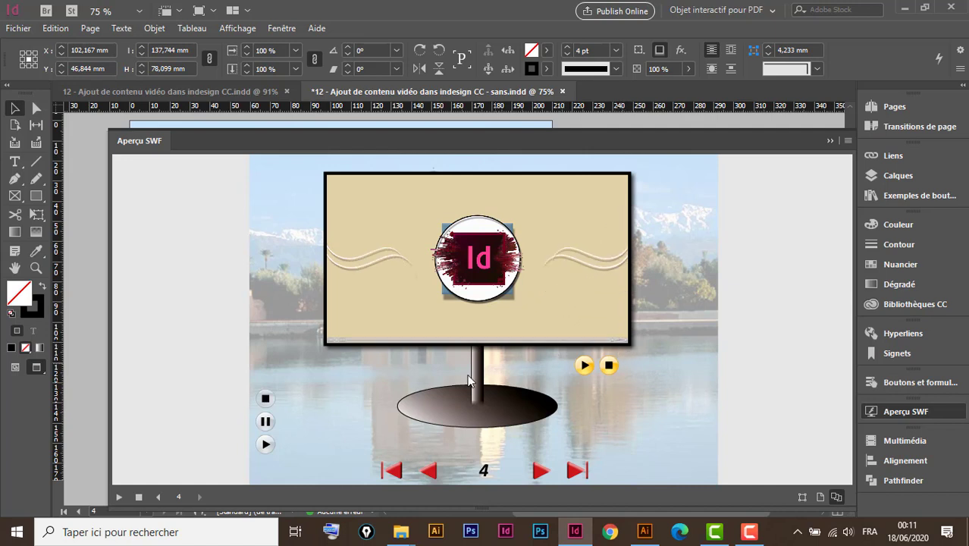
pyautogui.click(585, 367)
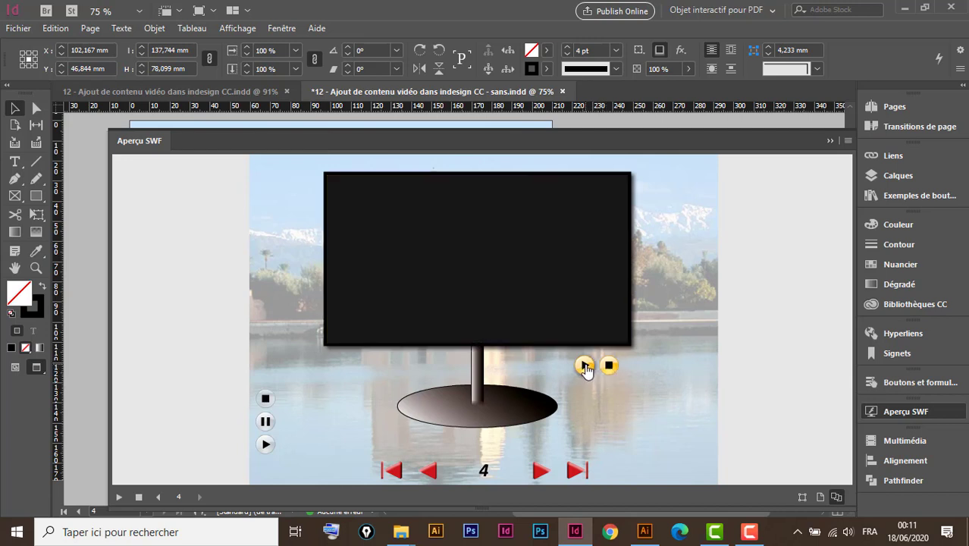